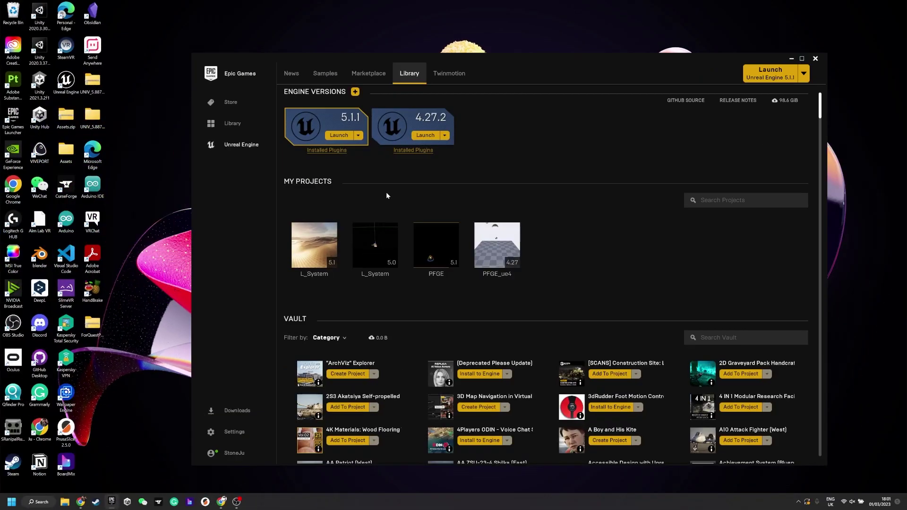
# - Launch Unreal Engine 5.1.1 and minimize the Epic Games Launcher
pyautogui.click(358, 135)
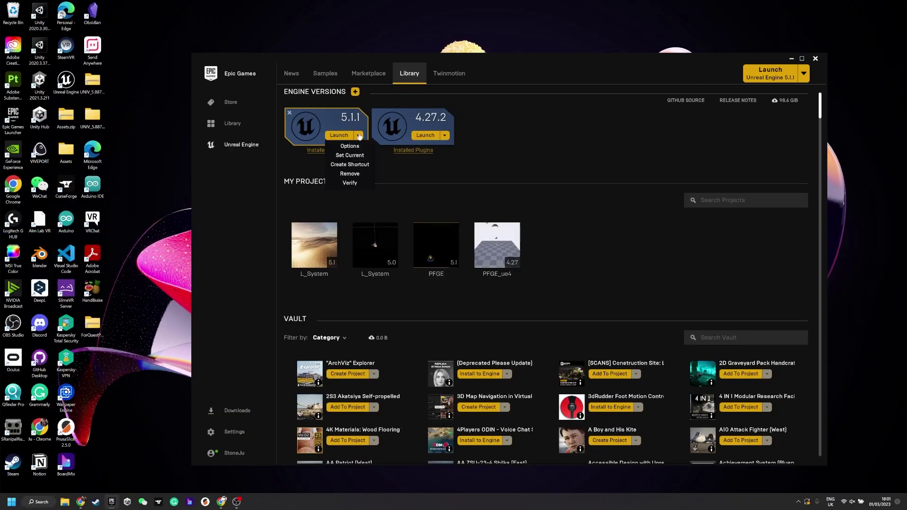
pyautogui.click(344, 137)
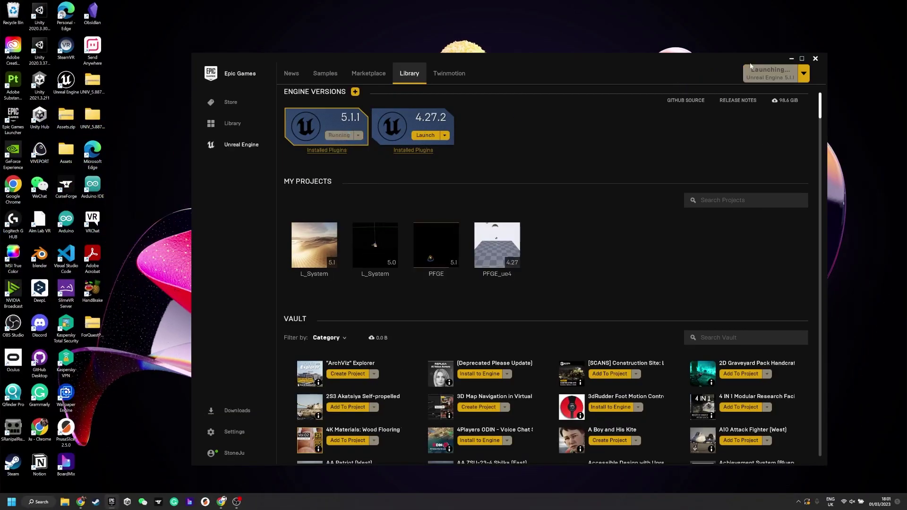
pyautogui.click(792, 59)
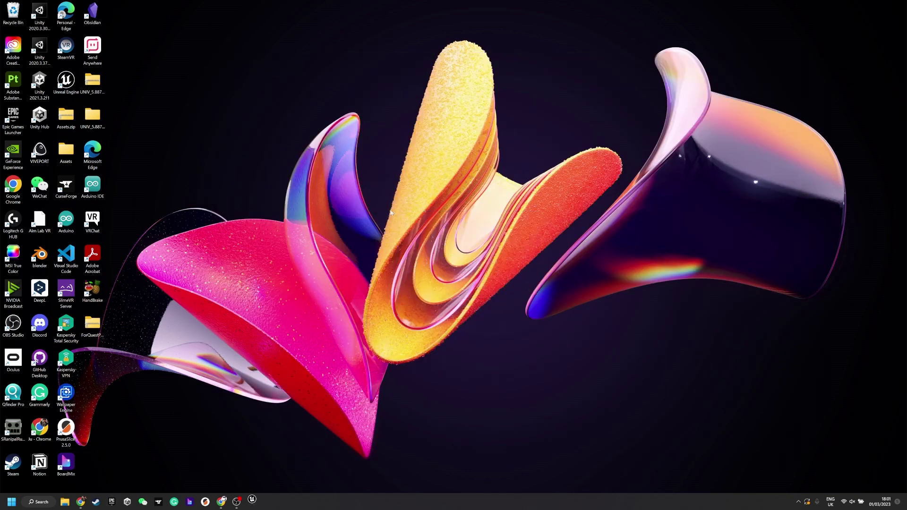
pyautogui.click(293, 172)
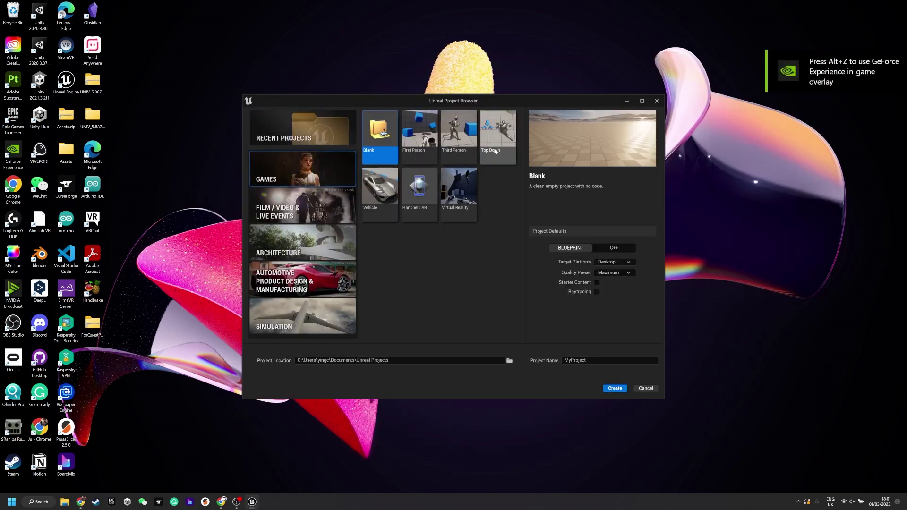
# - Create a project named OculusPro from the Virtual Reality game template
pyautogui.click(476, 201)
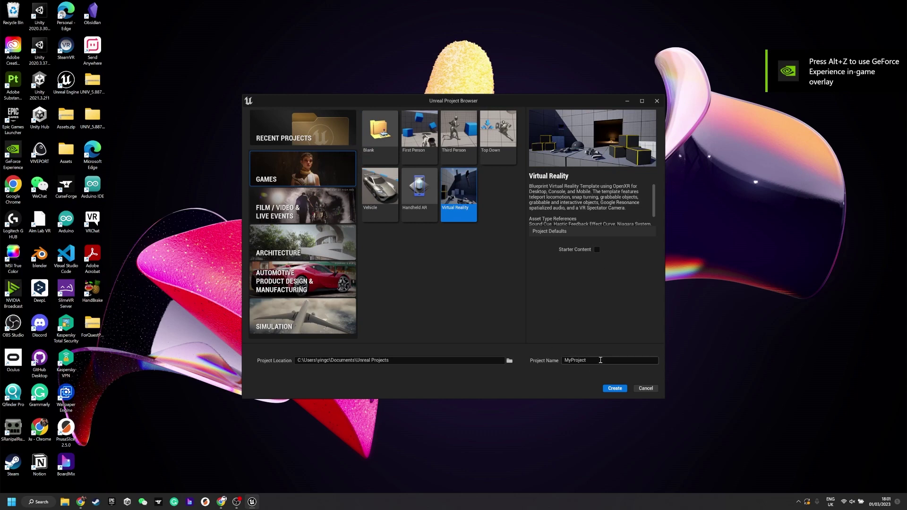
pyautogui.click(579, 361)
pyautogui.write('OculusPro')
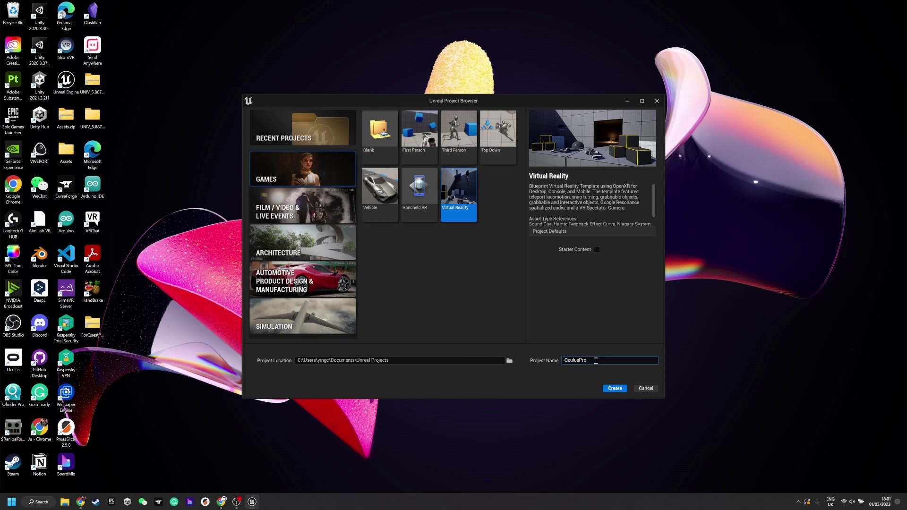
pyautogui.click(622, 390)
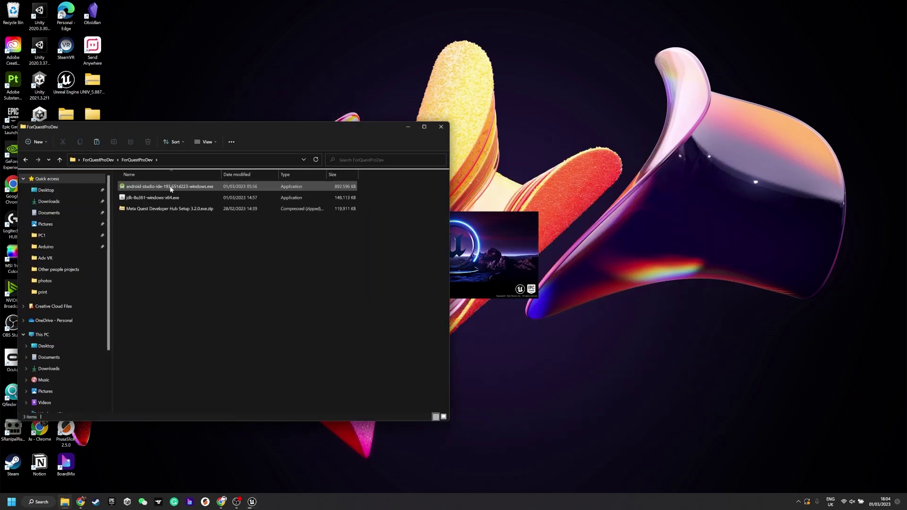
# - Run the Android Studio installer from the ForQuestProDev folder and install it with the default components, including Android Virtual Device, and default location
pyautogui.doubleClick(171, 189)
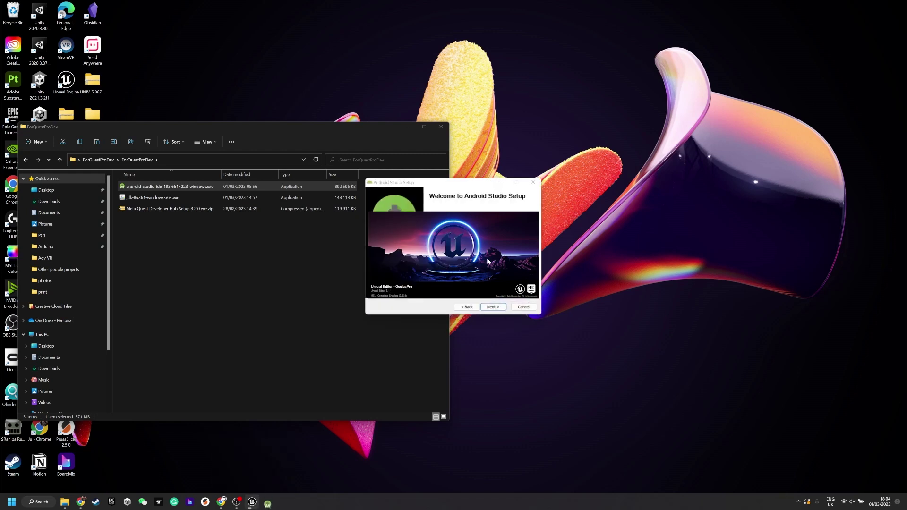
pyautogui.moveTo(425, 181); pyautogui.dragTo(533, 69)
pyautogui.click(598, 194)
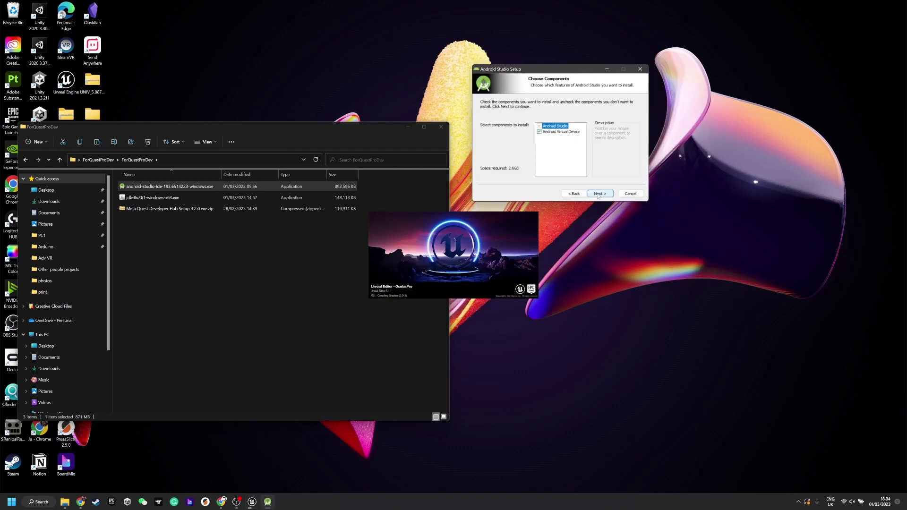
pyautogui.moveTo(544, 134)
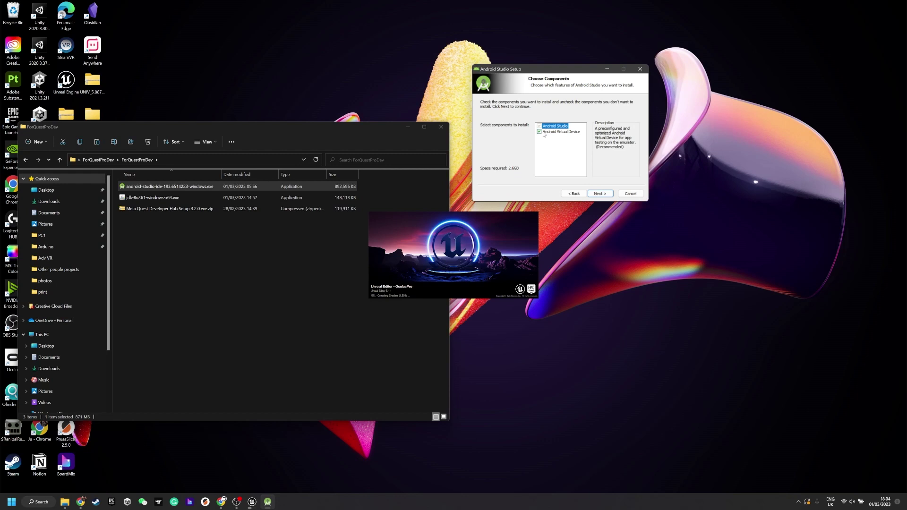
pyautogui.click(598, 194)
pyautogui.click(598, 193)
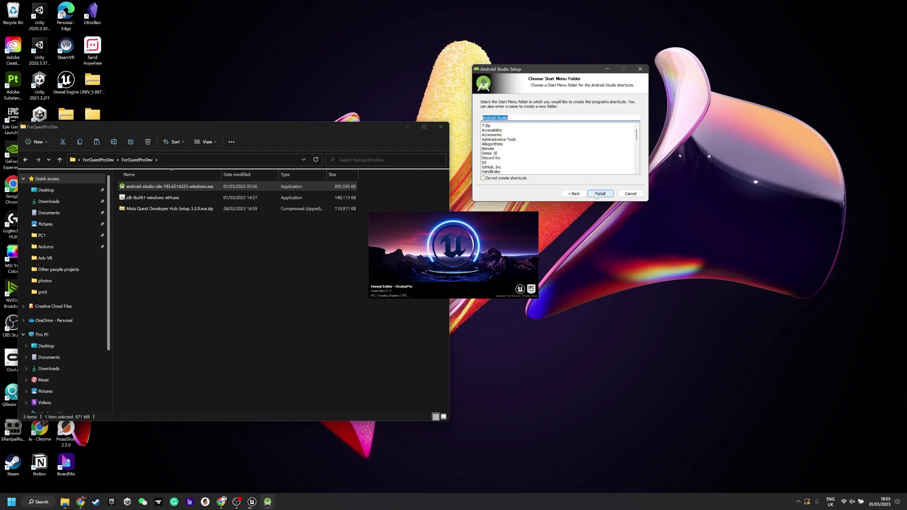
pyautogui.click(597, 194)
pyautogui.moveTo(578, 69); pyautogui.dragTo(561, 73)
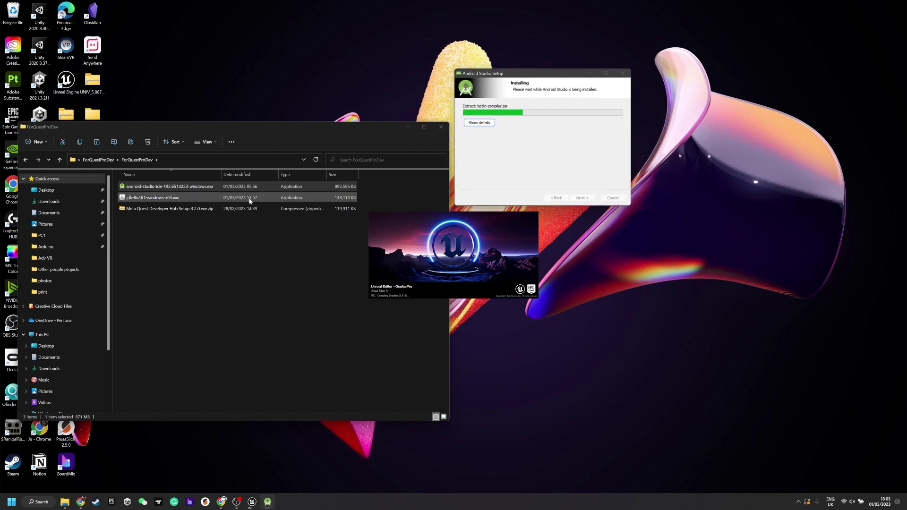
# - Extract the Meta Quest Developer Hub Setup 3.2.0 archive into the default subfolder of ForQuestProDev
pyautogui.rightClick(209, 212)
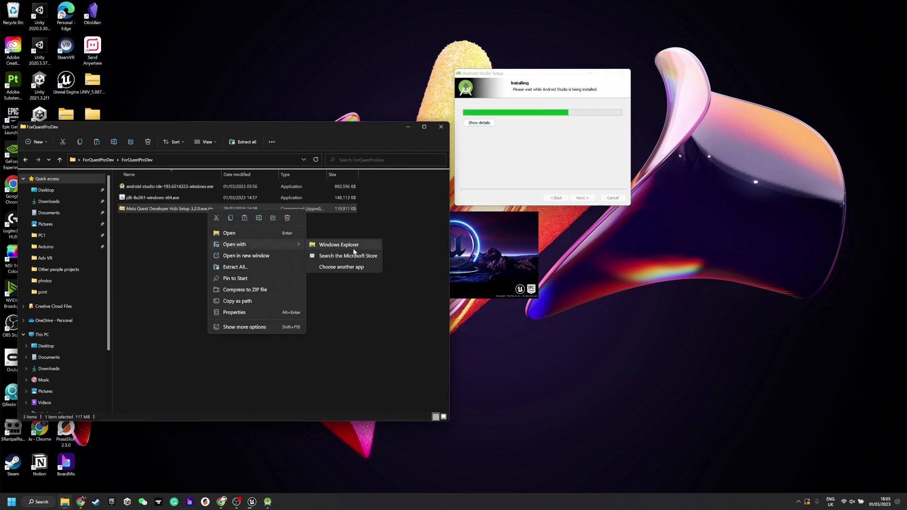
pyautogui.click(236, 267)
pyautogui.press('Return')
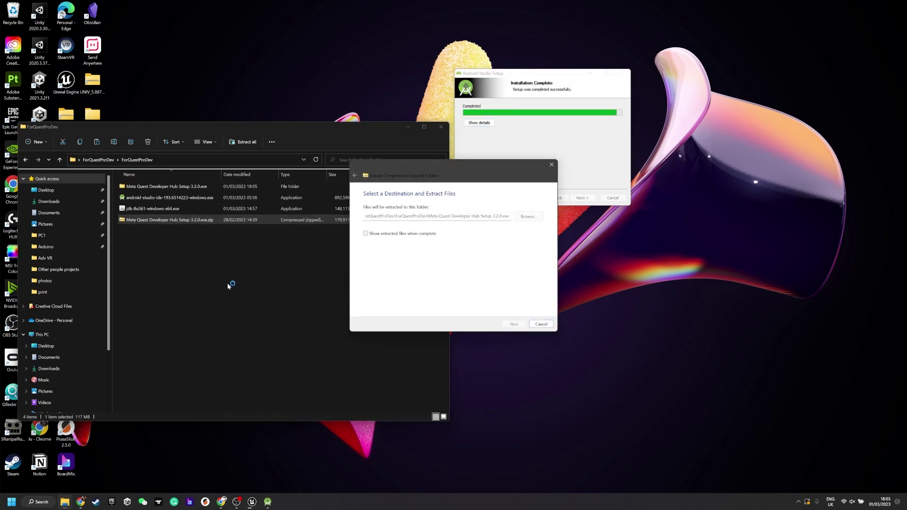
# - Finish the Android Studio installation with Start Android Studio enabled and decline sending usage statistics to Google
pyautogui.click(582, 197)
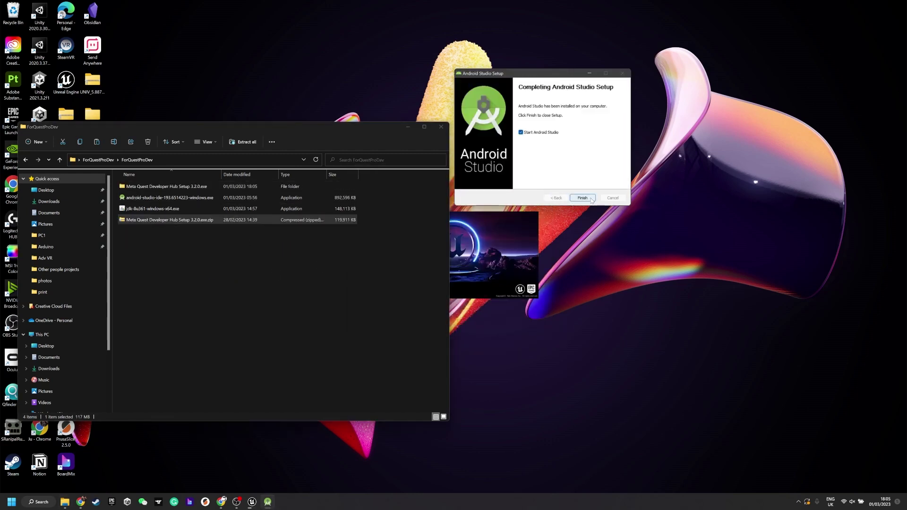
pyautogui.click(582, 197)
pyautogui.click(509, 266)
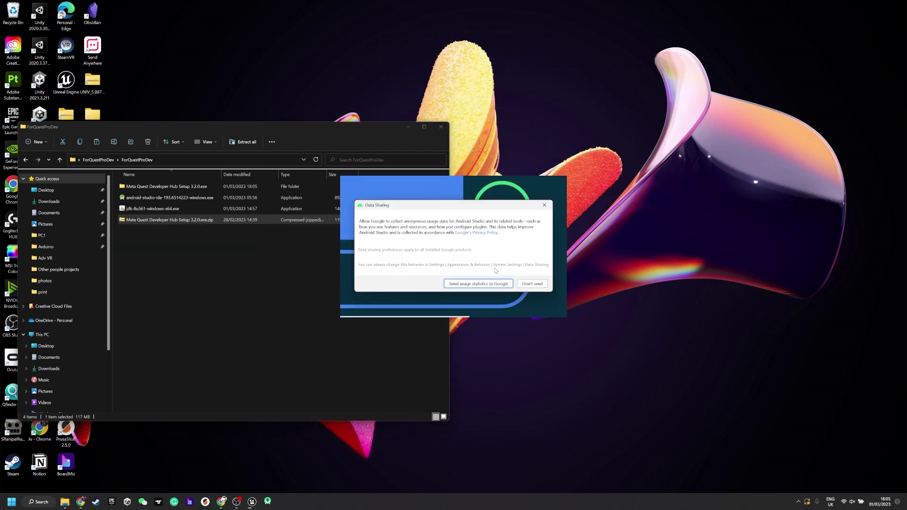
pyautogui.click(529, 284)
# - Complete the Android Studio setup wizard with the Standard install type and dark theme, and start the component download with its details shown
pyautogui.moveTo(501, 161); pyautogui.dragTo(735, 100)
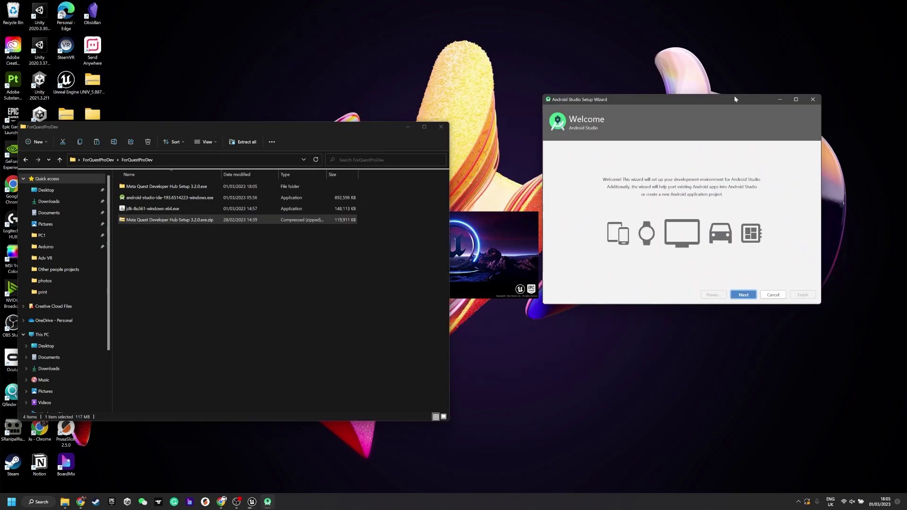
pyautogui.click(750, 298)
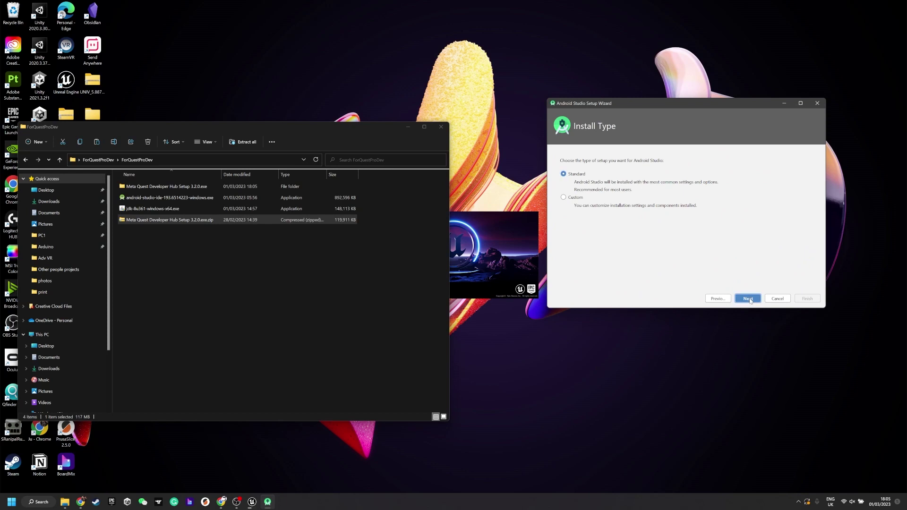
pyautogui.click(750, 299)
pyautogui.click(581, 166)
pyautogui.click(745, 298)
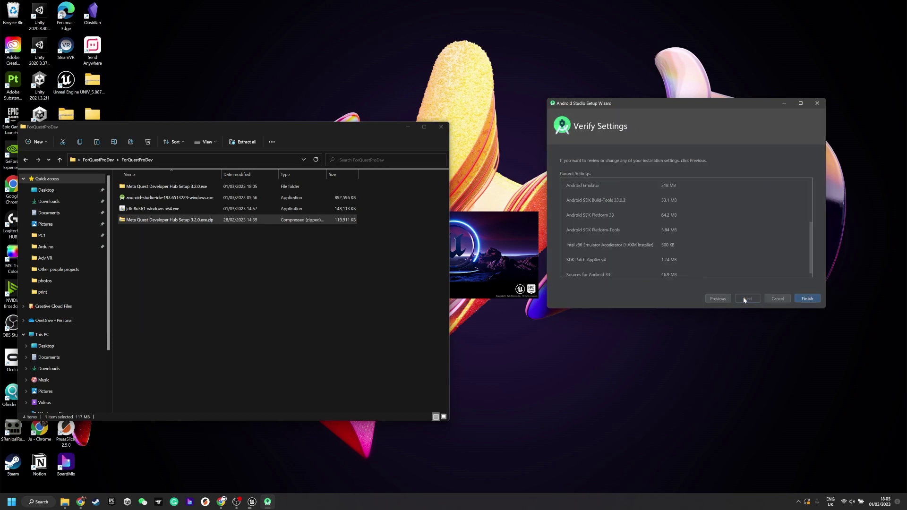
pyautogui.scroll(5, 740, 253)
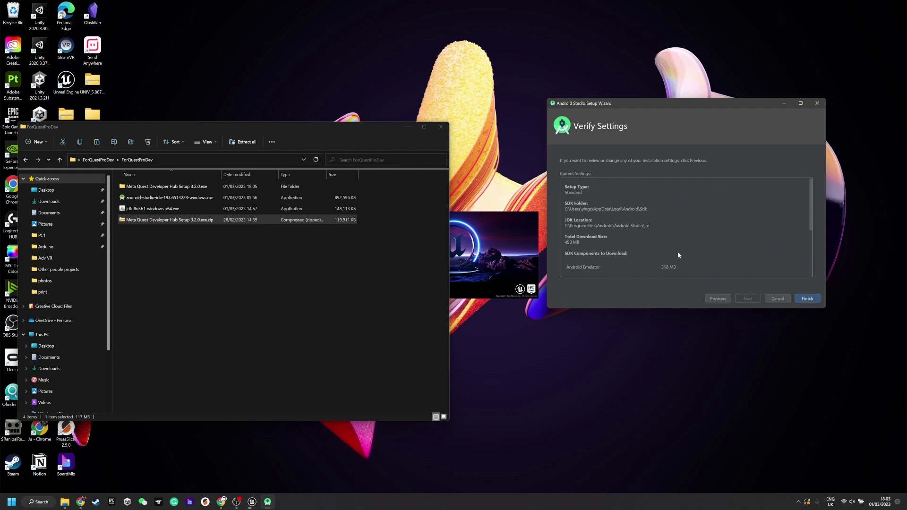
pyautogui.click(805, 299)
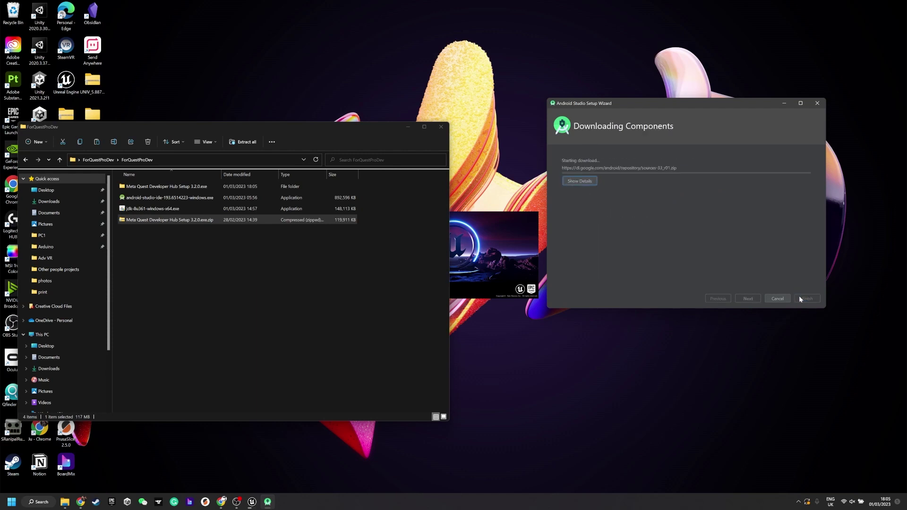
pyautogui.click(585, 182)
pyautogui.moveTo(639, 106); pyautogui.dragTo(637, 49)
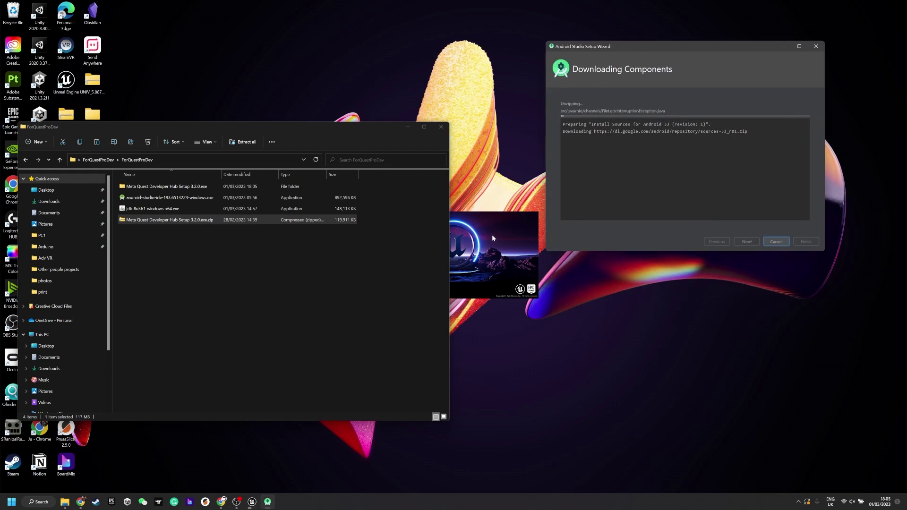
# - Install Meta Quest Developer Hub from the extracted setup folder into the default Program Files folder
pyautogui.doubleClick(198, 187)
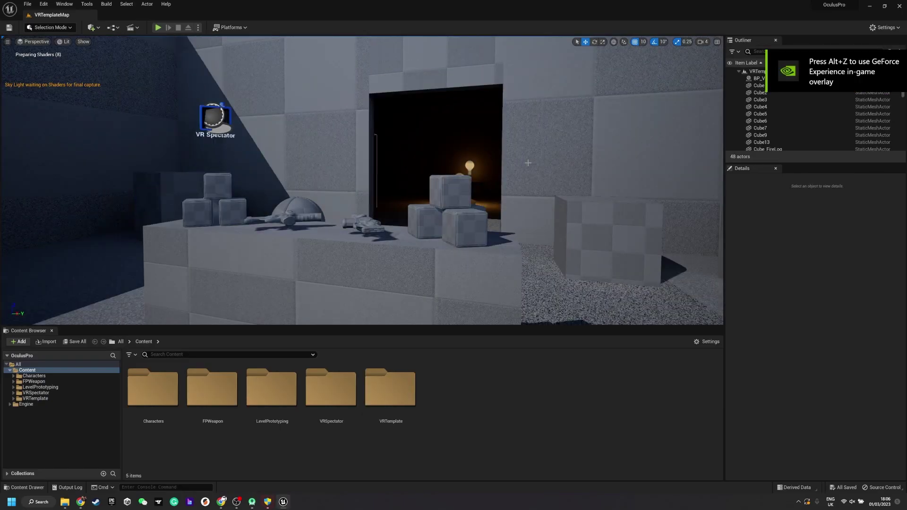
pyautogui.press('super+Tab')
pyautogui.click(410, 151)
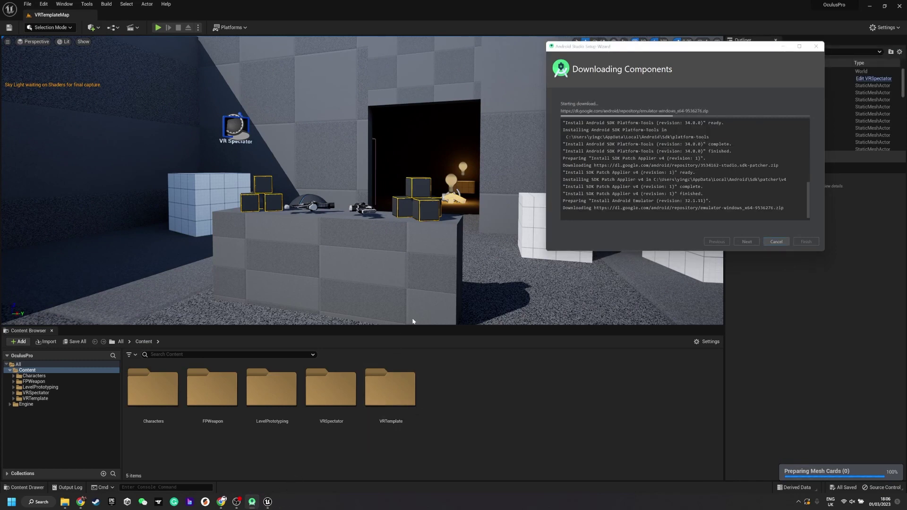
pyautogui.click(456, 264)
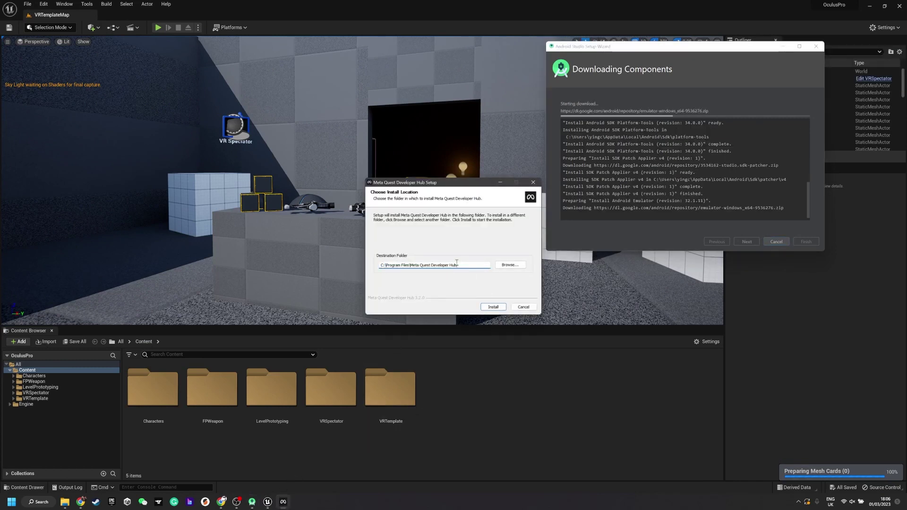
pyautogui.click(484, 305)
pyautogui.click(394, 310)
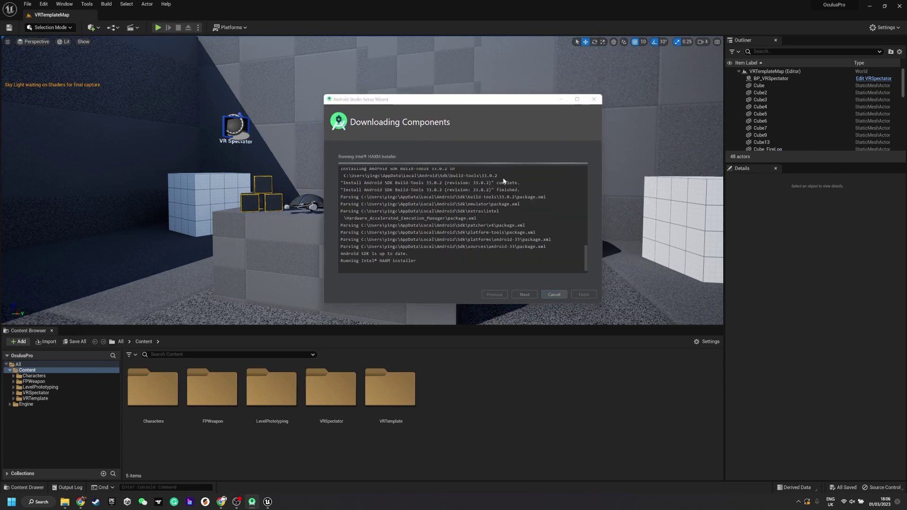
# - Finish the Android Studio component download wizard and bring the Android Studio welcome window forward
pyautogui.click(584, 295)
pyautogui.moveTo(331, 213); pyautogui.dragTo(409, 339, button='right')
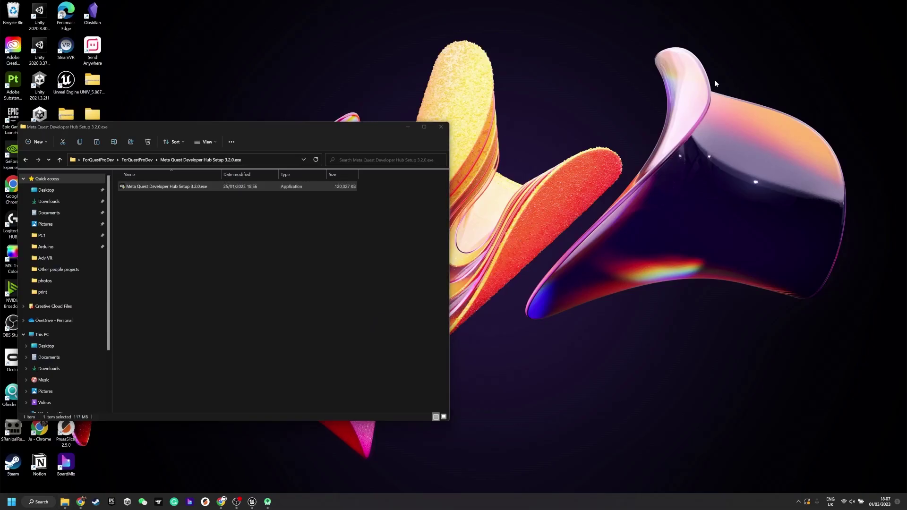
pyautogui.moveTo(358, 131); pyautogui.dragTo(737, 103)
pyautogui.click(267, 501)
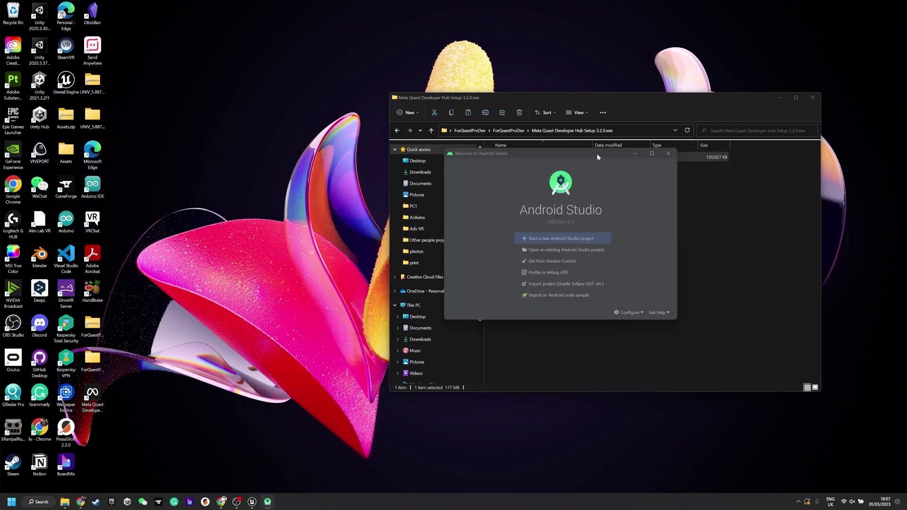
# - Open the SDK Manager from the Android Studio welcome window and enlarge it to show the full platform list
pyautogui.moveTo(560, 135); pyautogui.dragTo(287, 118)
pyautogui.click(316, 279)
pyautogui.click(320, 301)
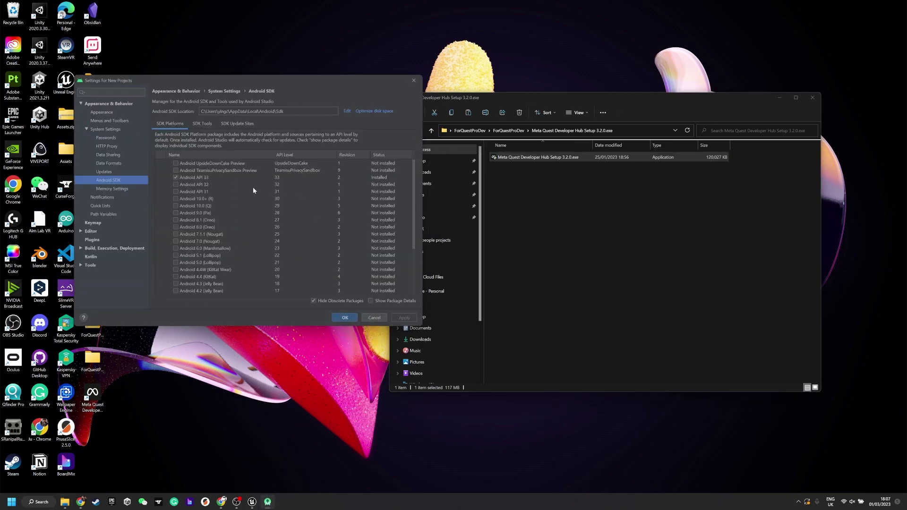
pyautogui.moveTo(350, 86); pyautogui.dragTo(407, 11)
pyautogui.moveTo(465, 259); pyautogui.dragTo(466, 496)
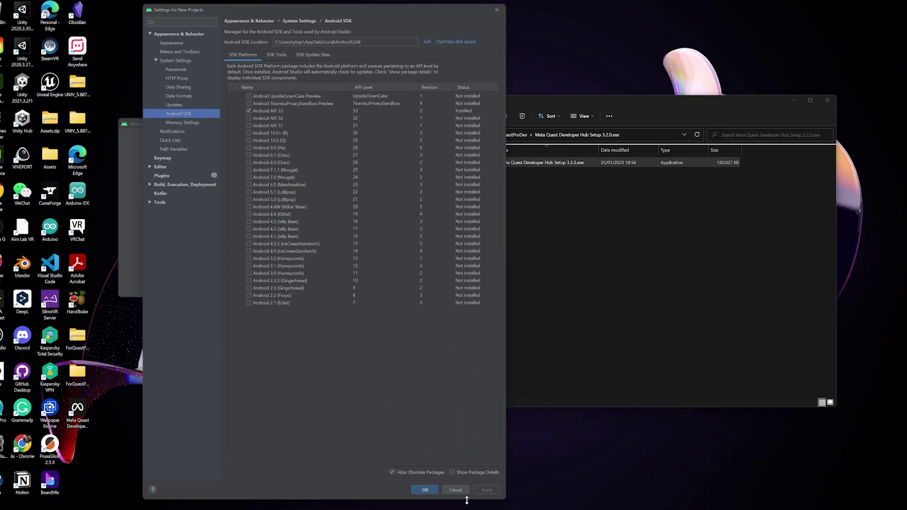
# - Deselect Android API 33 and select the Android 10.0+ (R), 10.0 (Q), 5.0 (Lollipop) and 4.4 (KitKat) SDK platforms
pyautogui.click(159, 148)
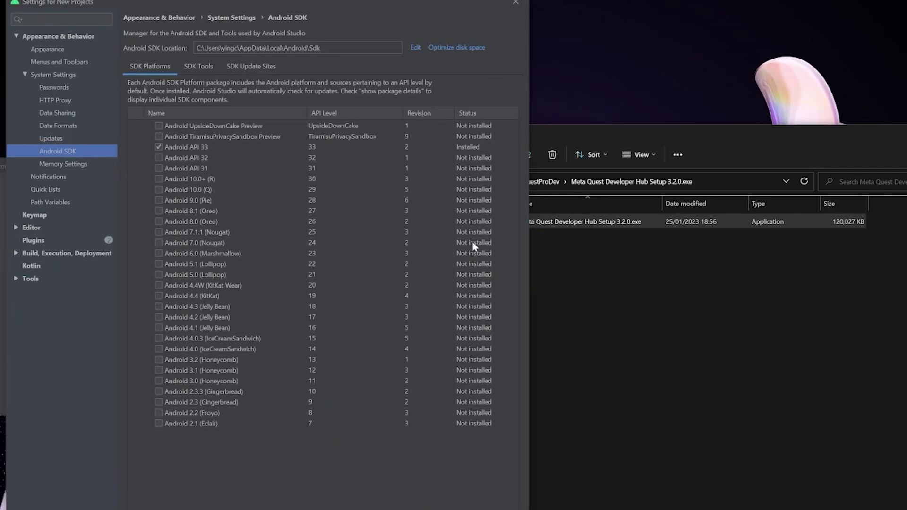
pyautogui.click(159, 147)
pyautogui.click(158, 179)
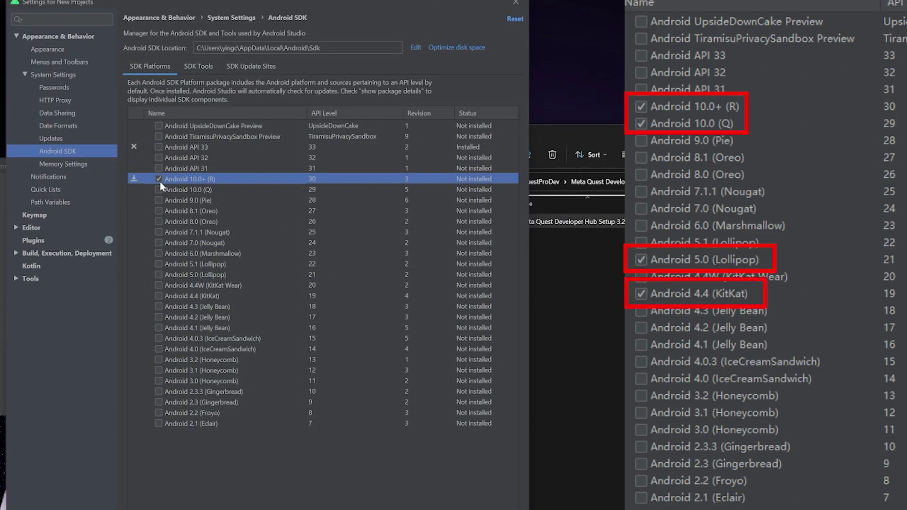
pyautogui.click(159, 190)
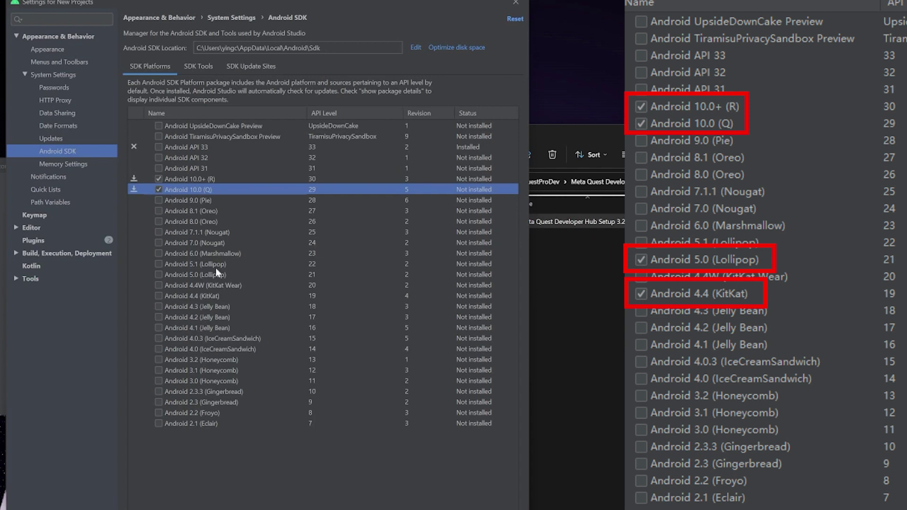
pyautogui.click(158, 275)
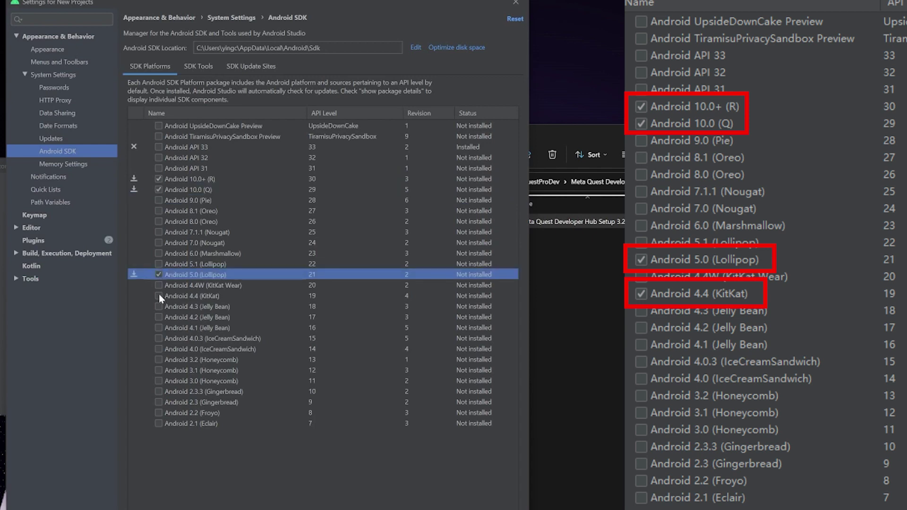
pyautogui.click(159, 295)
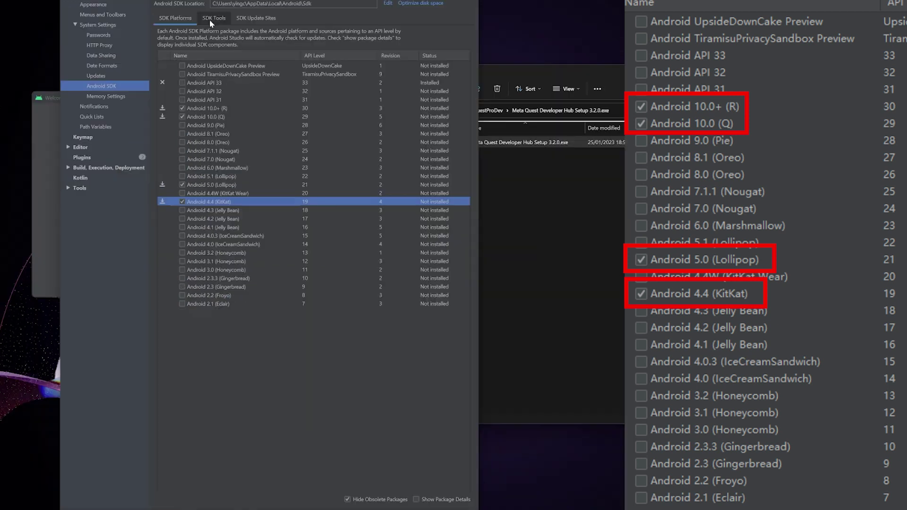
# - Show the SDK tools' package details and select Build-Tools 33.0.1, 33.0.0, 32.1.0-rc1, 32.0.0, 30.0.3, 29.0.2 and 28.0.3
pyautogui.click(196, 69)
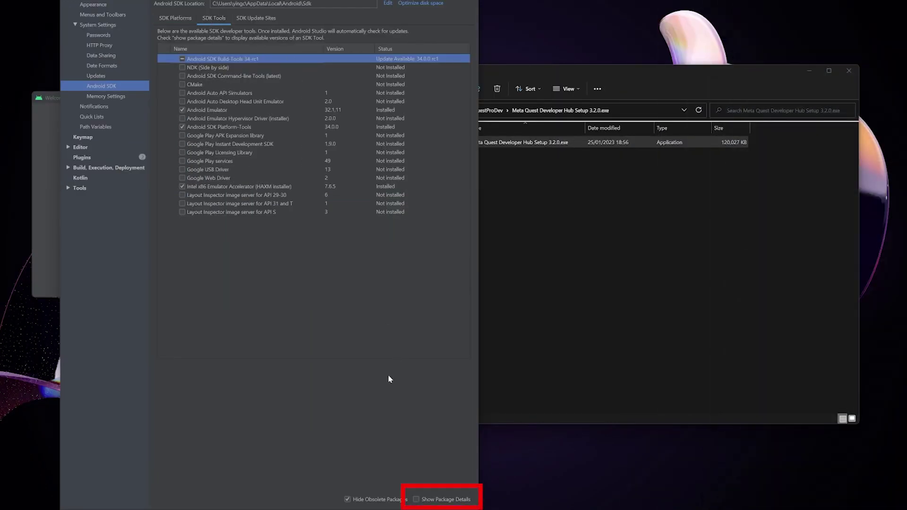
pyautogui.click(416, 500)
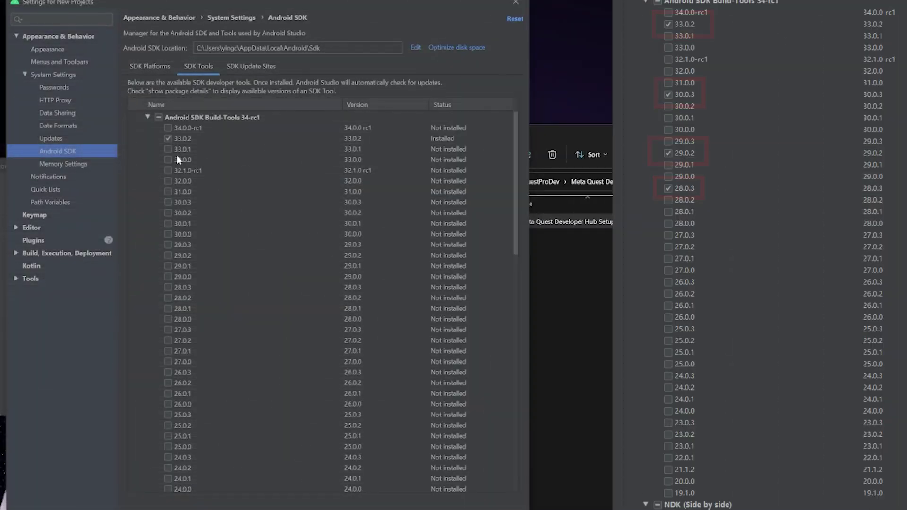
pyautogui.click(189, 84)
pyautogui.click(189, 92)
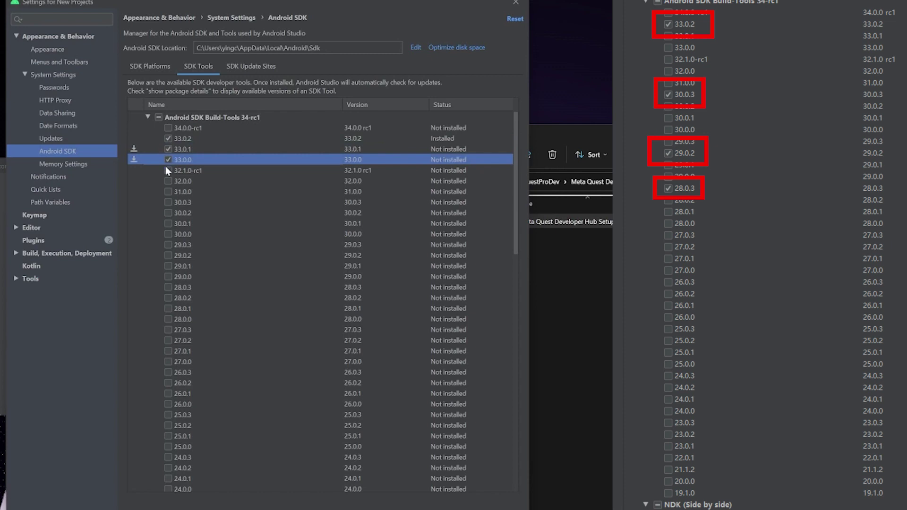
pyautogui.click(168, 171)
pyautogui.click(169, 181)
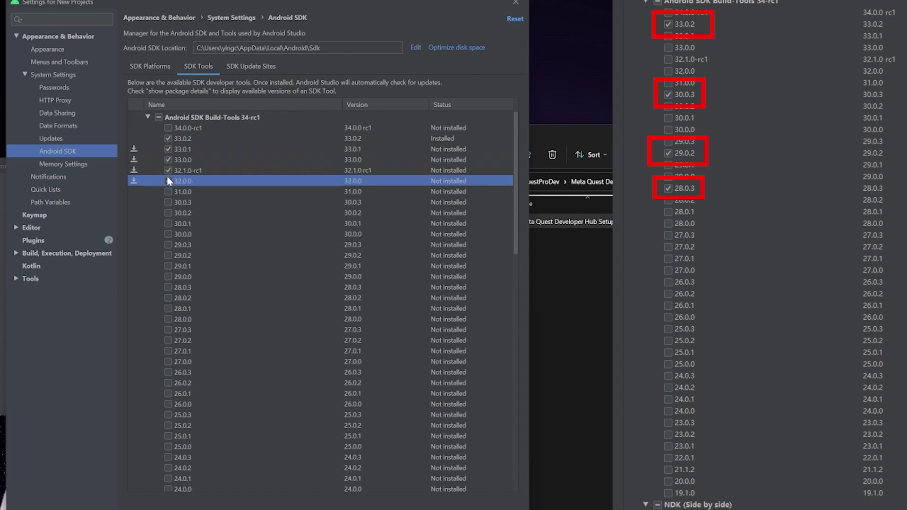
pyautogui.click(168, 202)
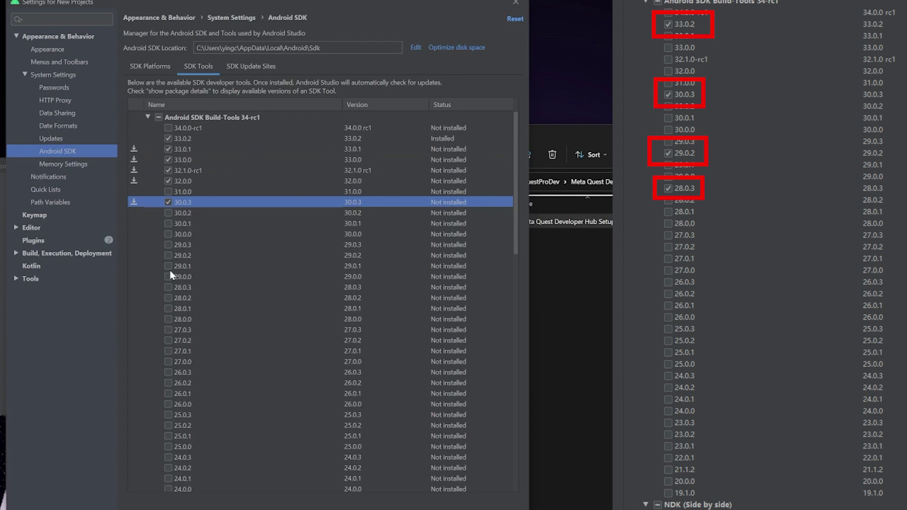
pyautogui.click(168, 256)
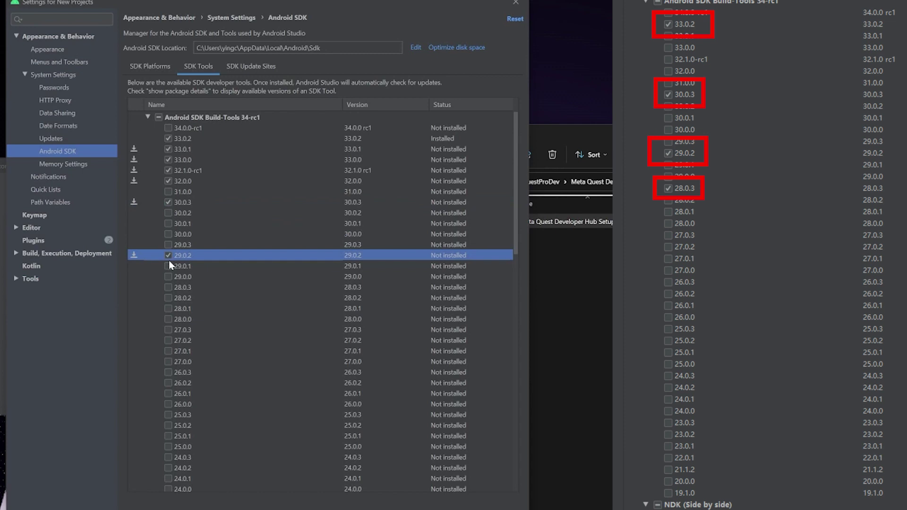
pyautogui.click(168, 288)
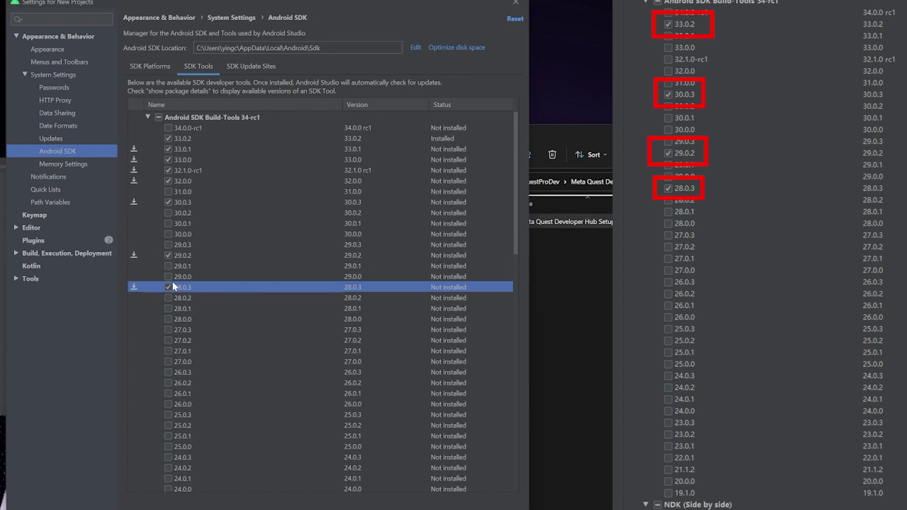
# - Select NDK (Side by side) versions 25.1.8937393, 21.4.7075529 and 21.1.6352462
pyautogui.scroll(-8, 208, 304)
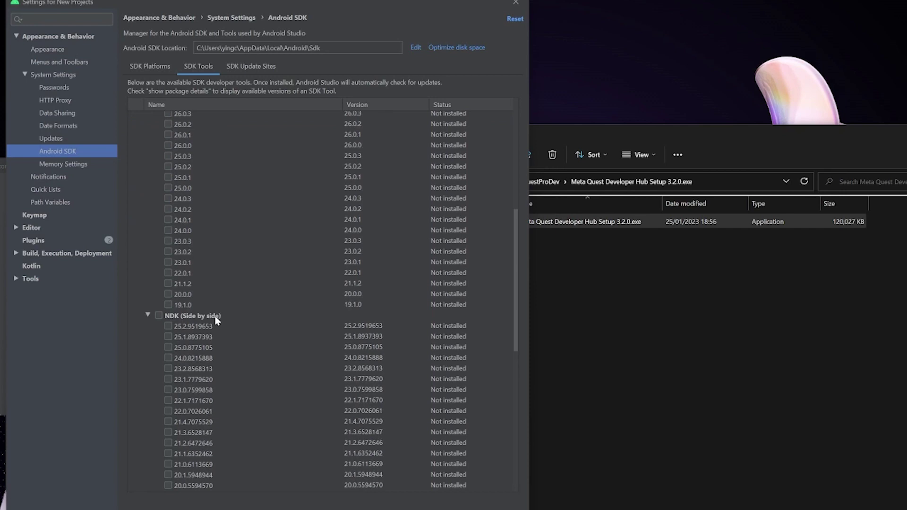
pyautogui.scroll(-2, 215, 317)
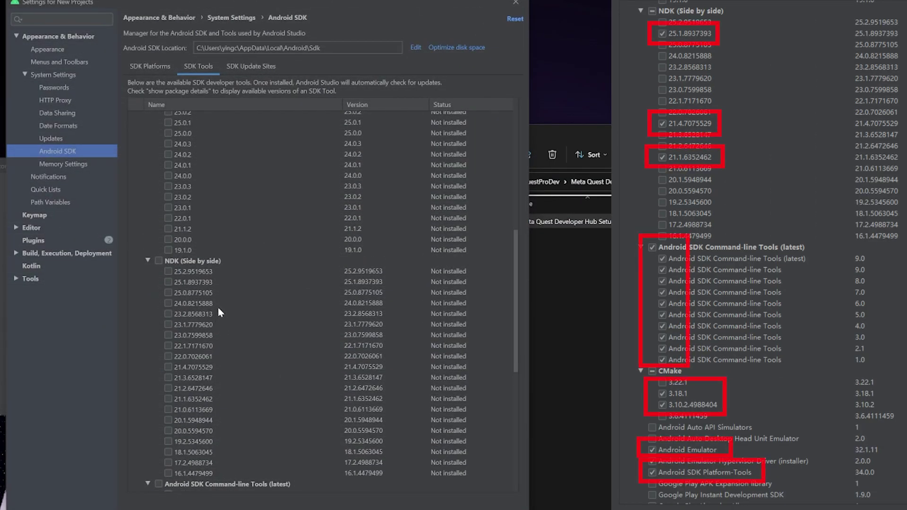
pyautogui.click(168, 282)
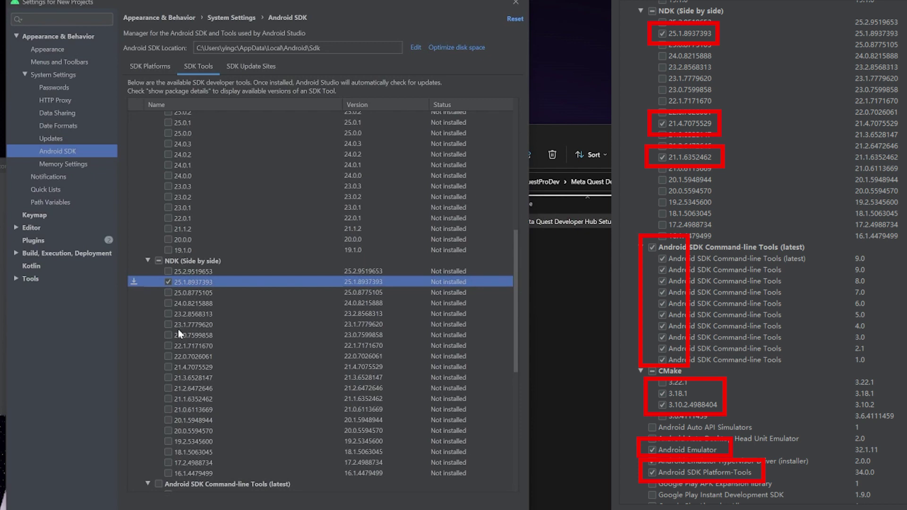
pyautogui.click(168, 367)
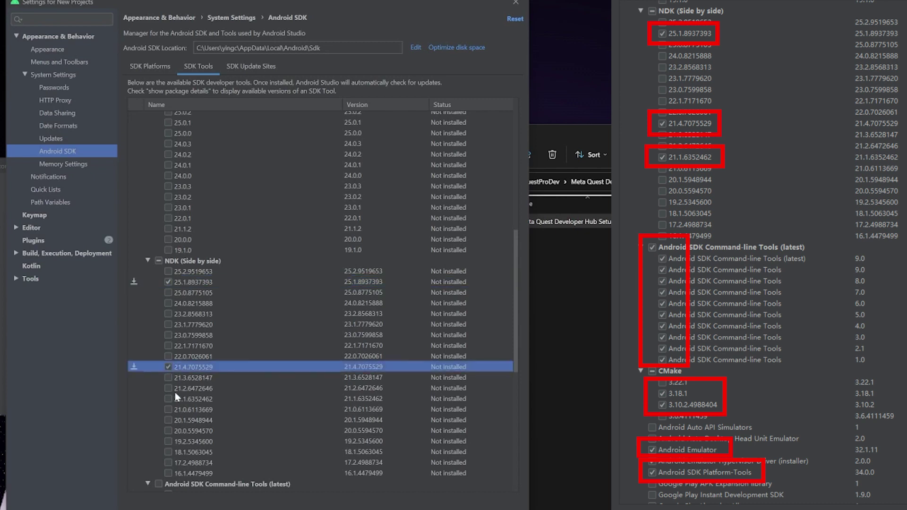
pyautogui.click(168, 399)
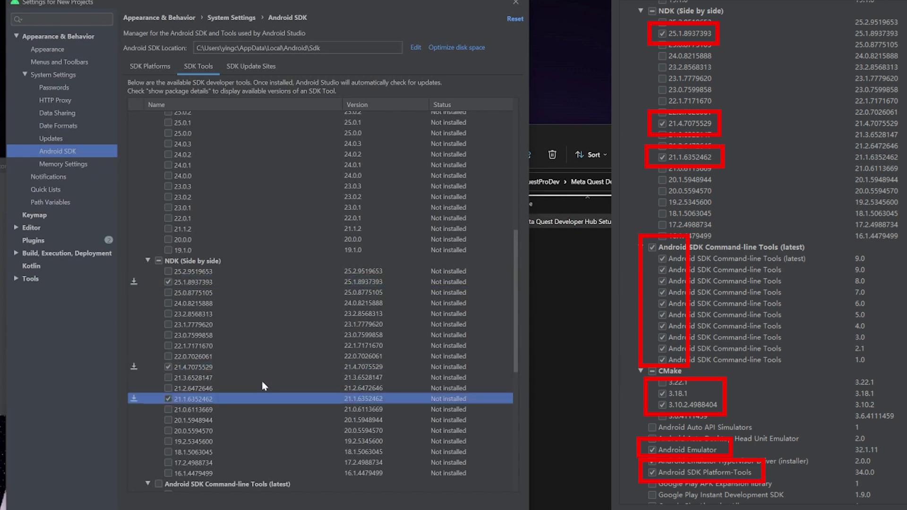
# - Select all Android SDK Command-line Tools versions and CMake 3.18.1 and 3.10.2.4988404
pyautogui.scroll(-5, 262, 382)
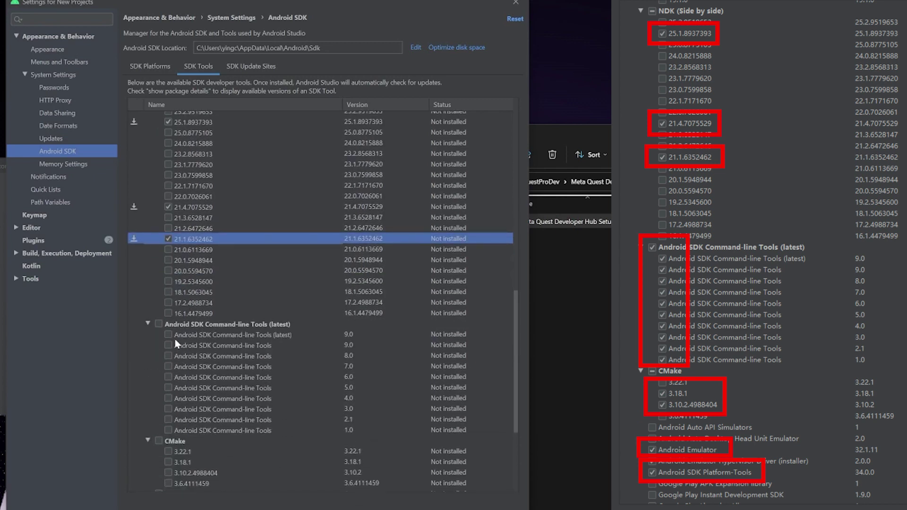
pyautogui.click(159, 324)
pyautogui.scroll(-2, 189, 345)
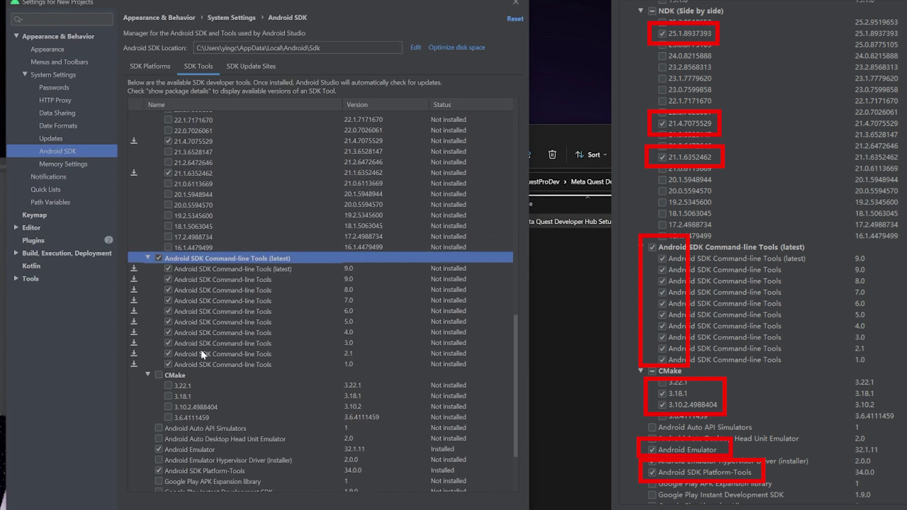
pyautogui.click(168, 396)
pyautogui.click(165, 407)
pyautogui.click(168, 406)
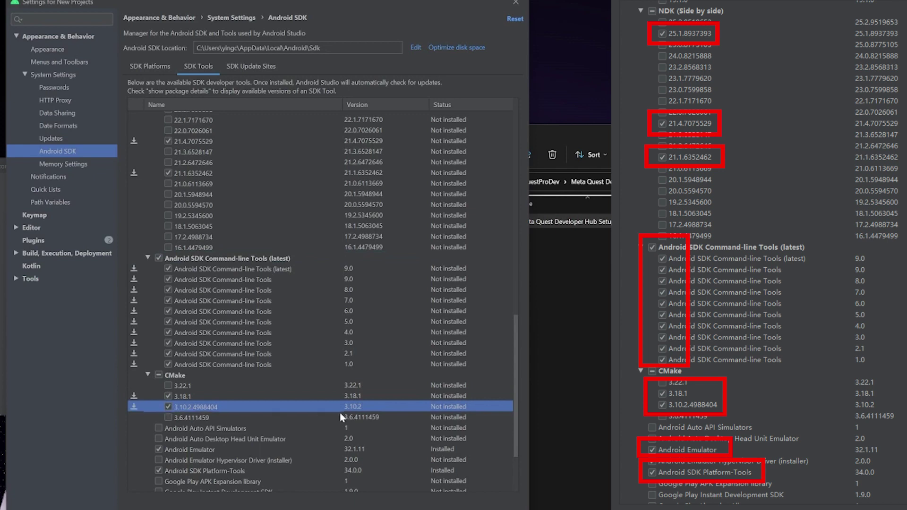
pyautogui.scroll(-1, 348, 391)
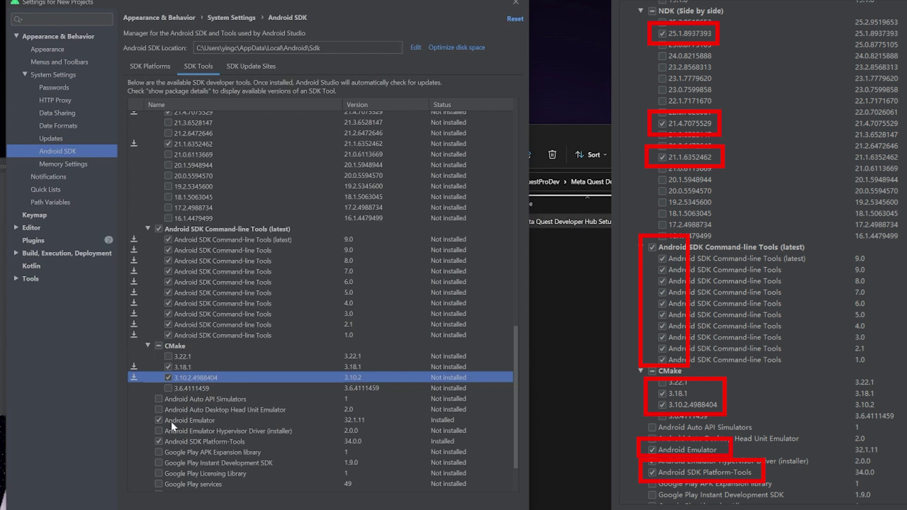
# - Select the Android Emulator Hypervisor Driver (installer) and deselect the Intel x86 Emulator Accelerator (HAXM installer)
pyautogui.click(159, 431)
pyautogui.scroll(-2, 255, 412)
pyautogui.scroll(1, 255, 412)
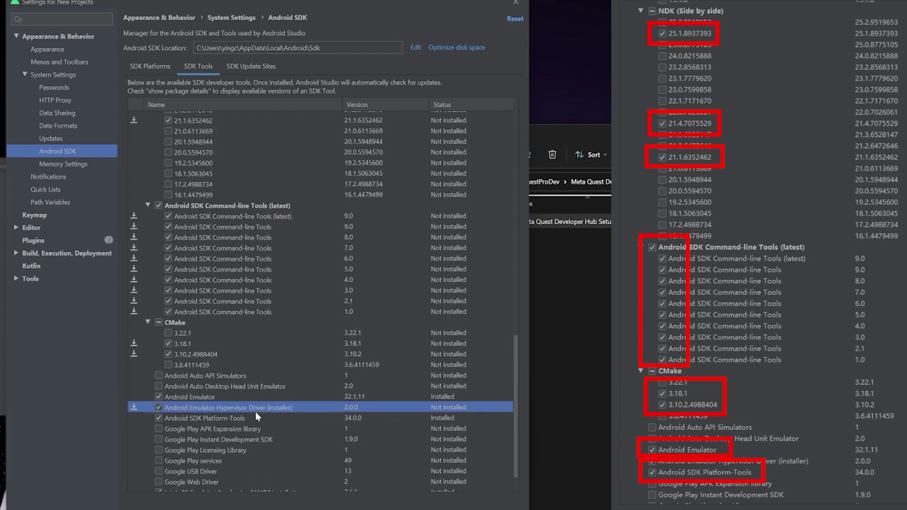
pyautogui.scroll(-1, 256, 412)
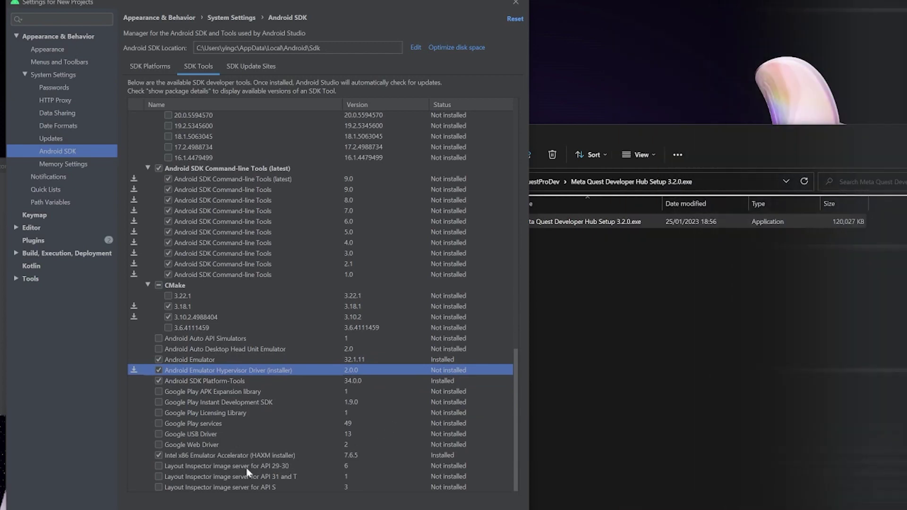
pyautogui.click(160, 456)
pyautogui.click(160, 455)
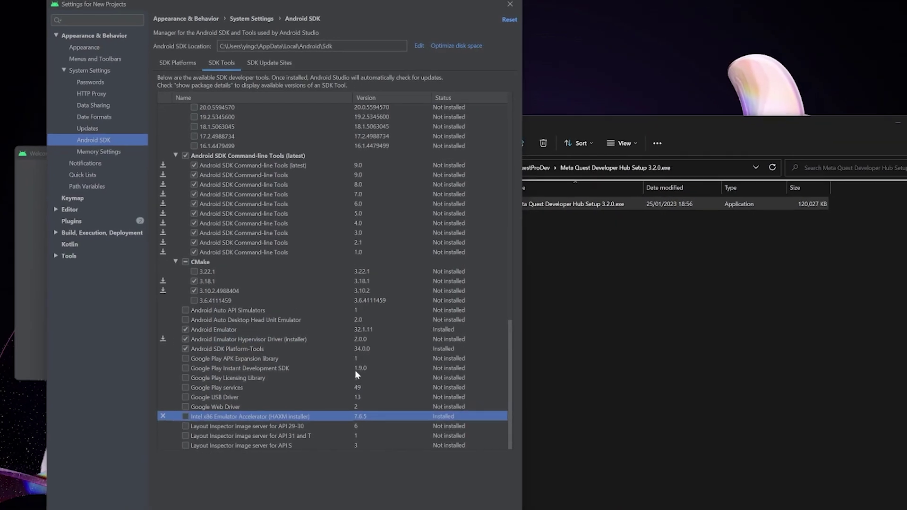
# - Apply and confirm the SDK changes, accept both the android-sdk-license and android-sdk-preview-license, and start the component installation
pyautogui.scroll(15, 355, 370)
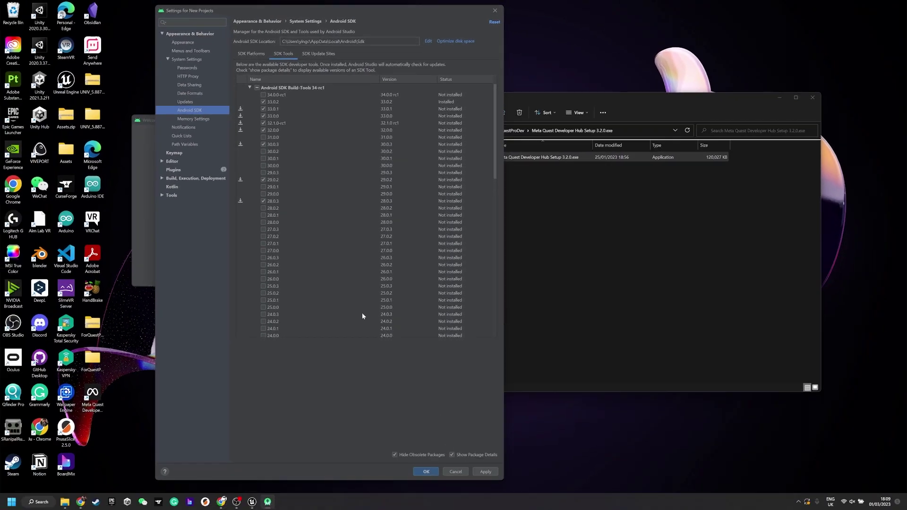
pyautogui.click(478, 468)
pyautogui.click(232, 228)
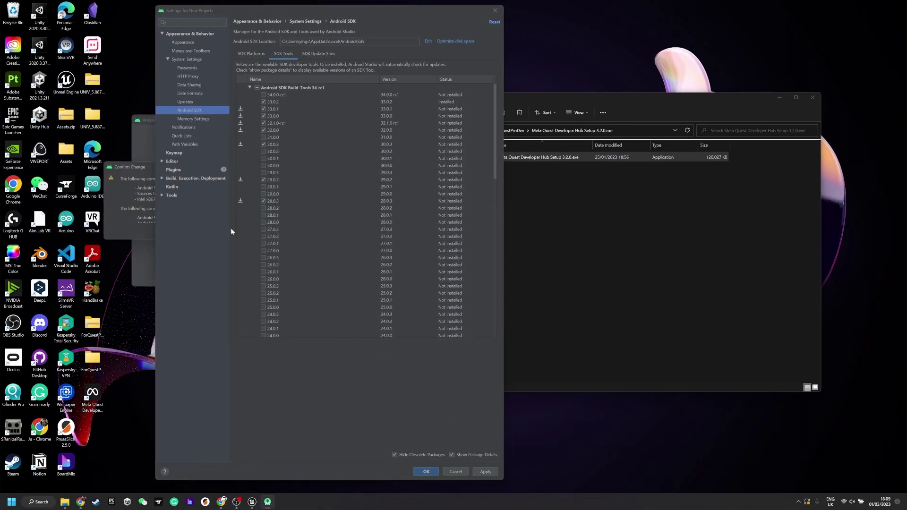
pyautogui.click(334, 332)
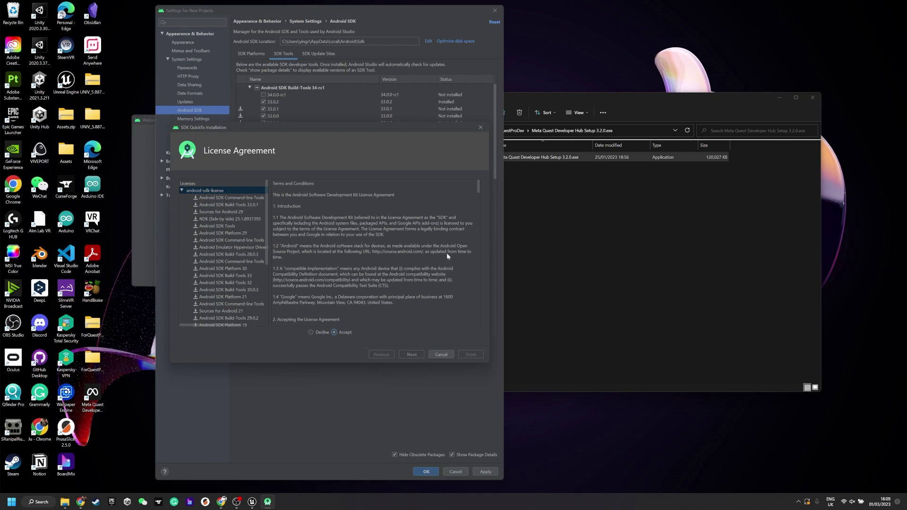
pyautogui.scroll(-5, 251, 298)
pyautogui.click(208, 313)
pyautogui.click(334, 333)
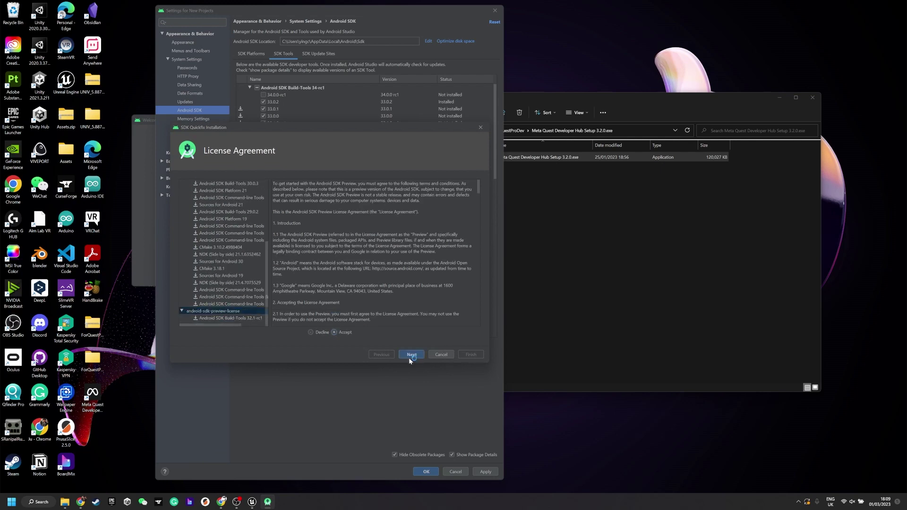
pyautogui.click(412, 355)
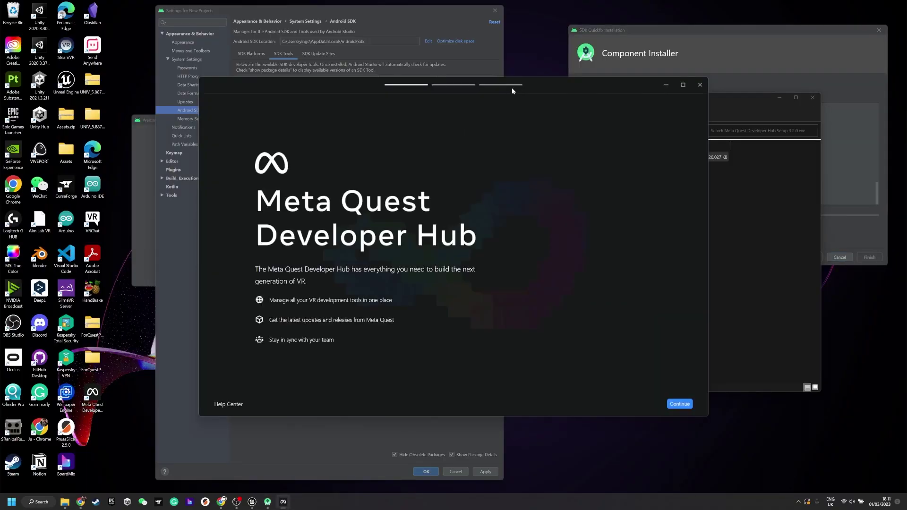
# - Switch to Meta Quest Developer Hub and complete its welcome setup, accepting the terms and documents
pyautogui.click(666, 407)
pyautogui.click(476, 235)
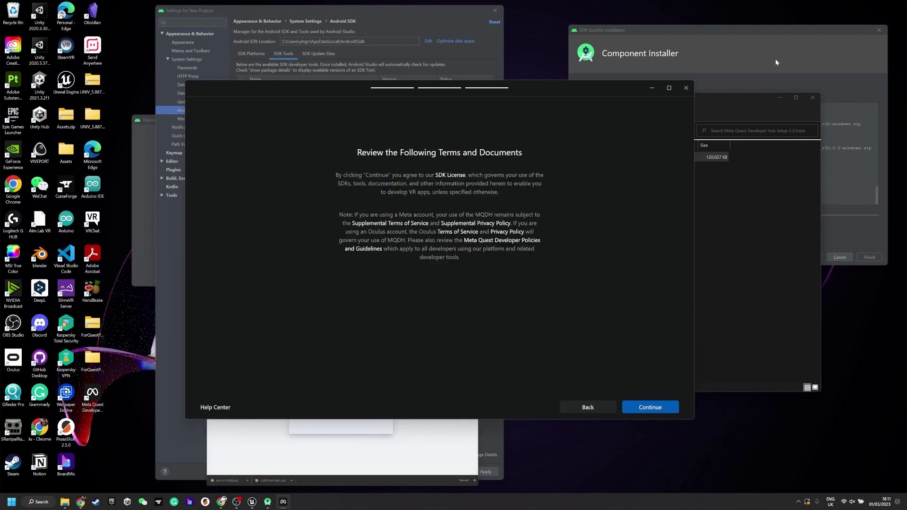
pyautogui.click(647, 407)
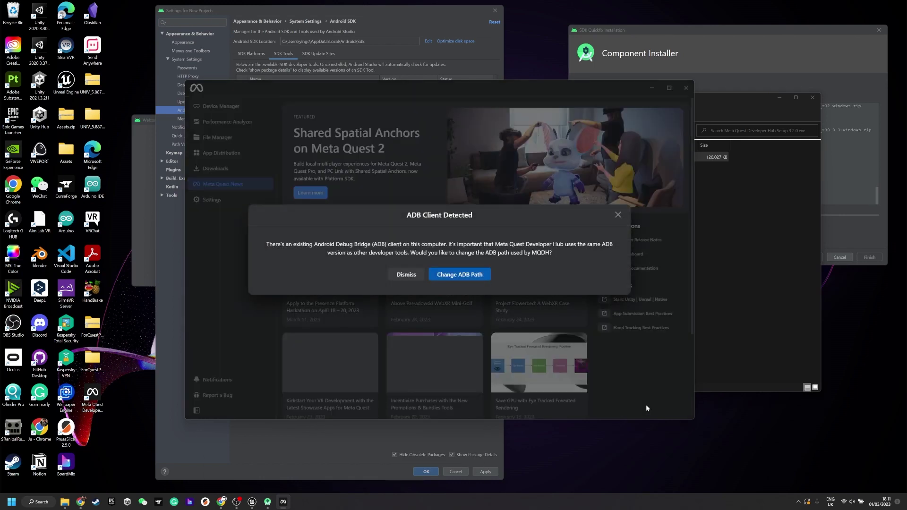
# - Change the Developer Hub's ADB path to the detected adb.exe in the Android SDK platform-tools folder and restart MQDH
pyautogui.click(475, 275)
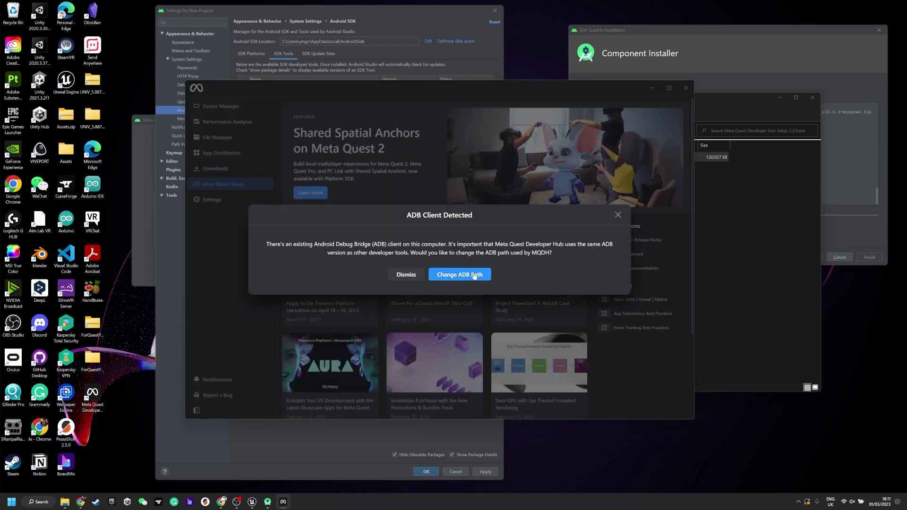
pyautogui.click(473, 261)
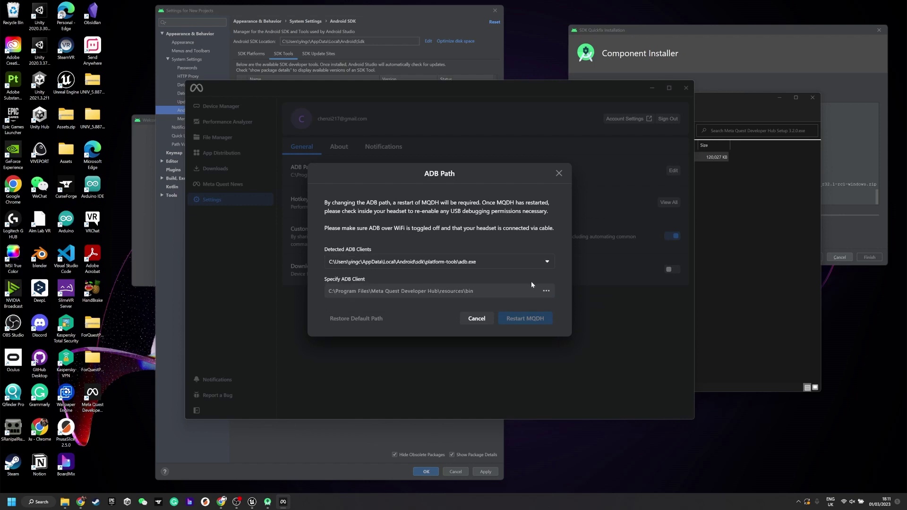
pyautogui.click(525, 319)
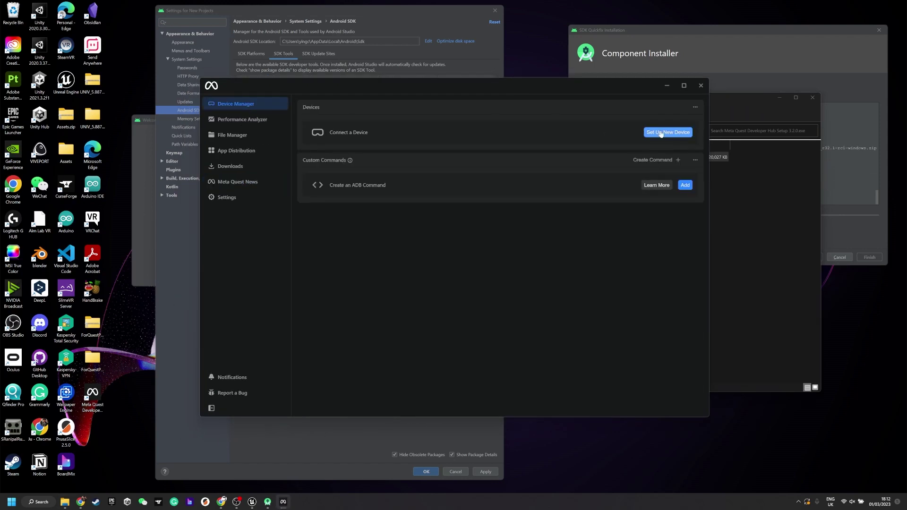
# - Go through the new device setup for the headset with ADB over Wi-Fi enabled, and test casting it
pyautogui.click(661, 134)
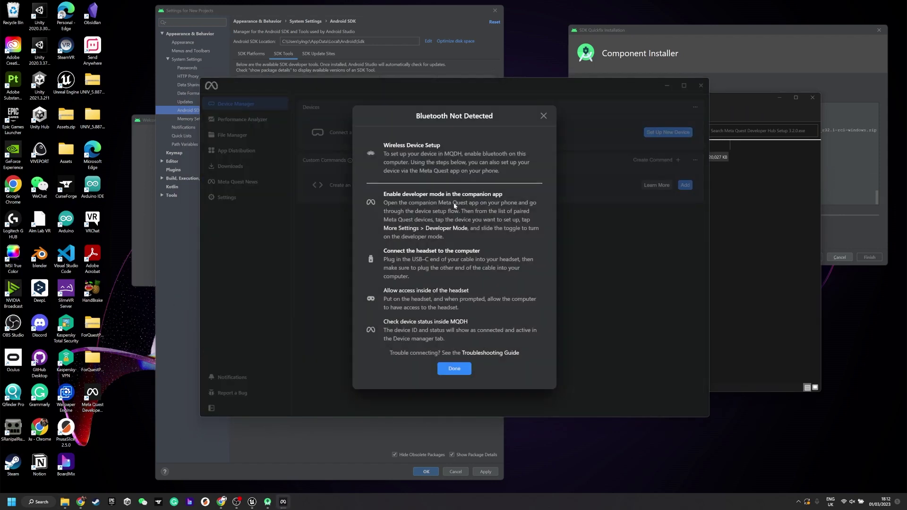
pyautogui.click(455, 369)
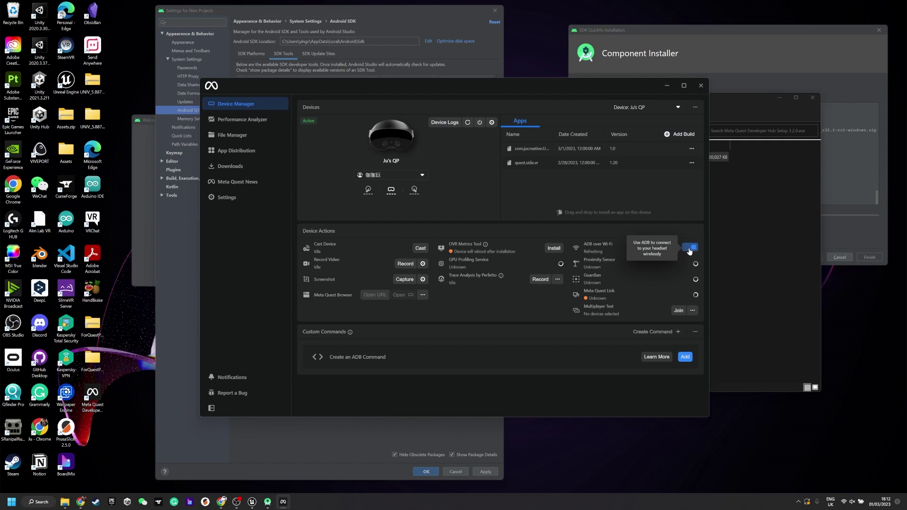
pyautogui.click(416, 250)
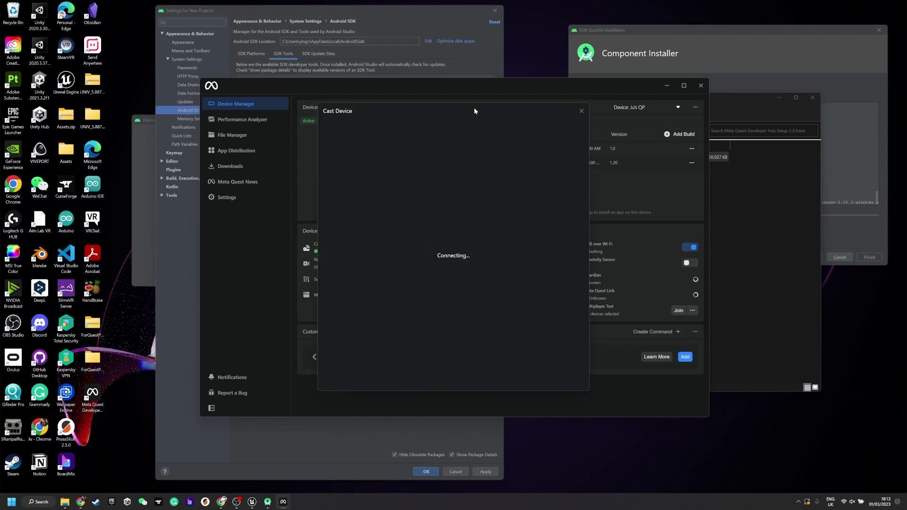
pyautogui.click(582, 110)
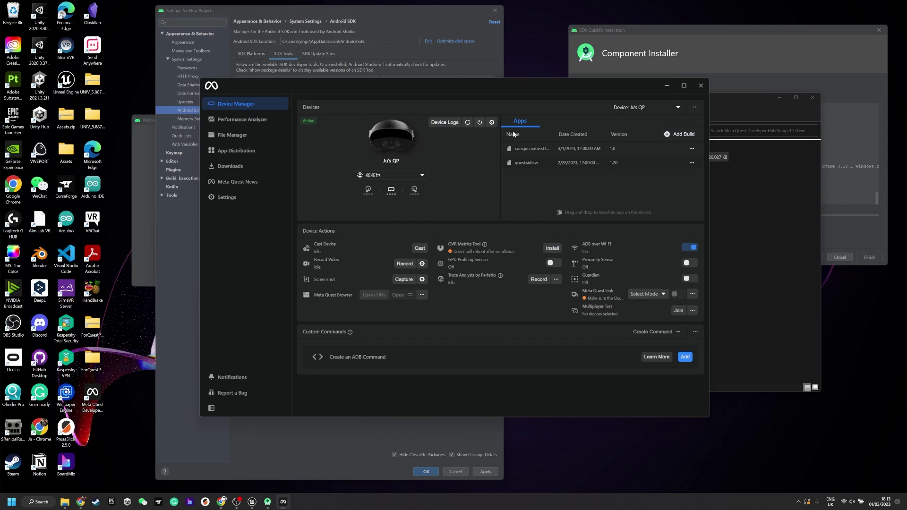
# - Minimise Meta Quest Developer Hub and reposition the Android SDK component installer window beside the settings window
pyautogui.click(666, 70)
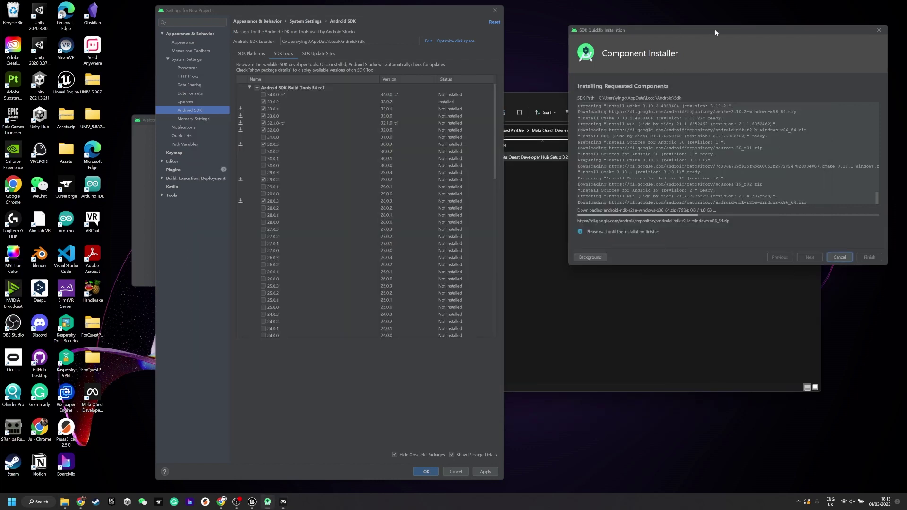
pyautogui.moveTo(716, 32); pyautogui.dragTo(664, 34)
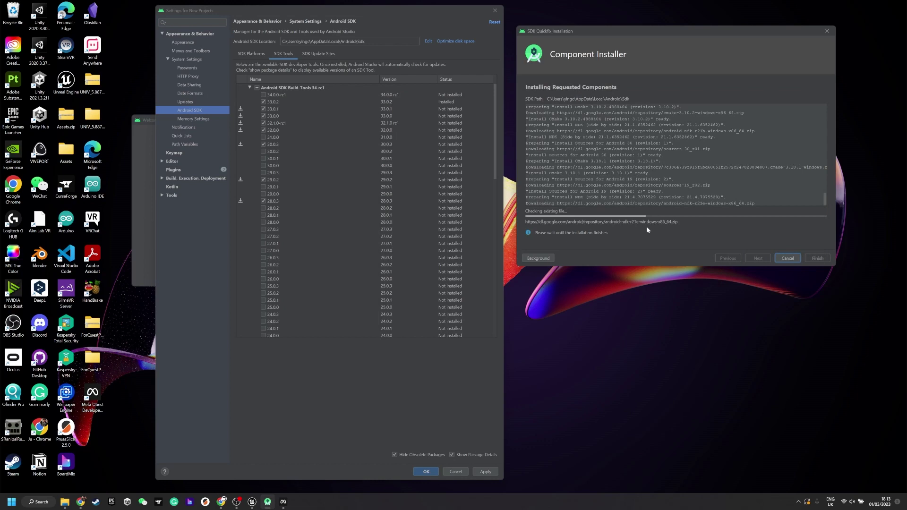
# - Switch to the ForQuestProDev folder in File Explorer and launch the jdk-8u361-windows-x64.exe installer
pyautogui.moveTo(701, 33); pyautogui.dragTo(694, 35)
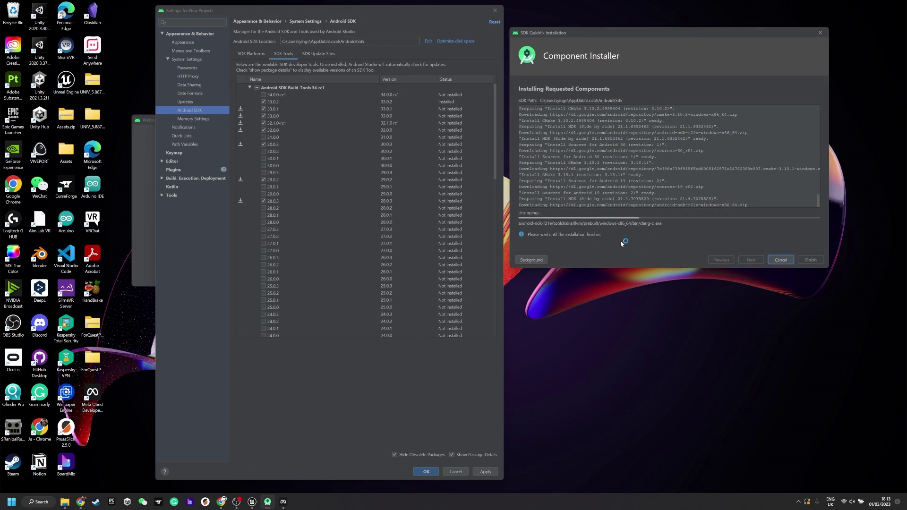
pyautogui.hotkey('alt', 'Tab')
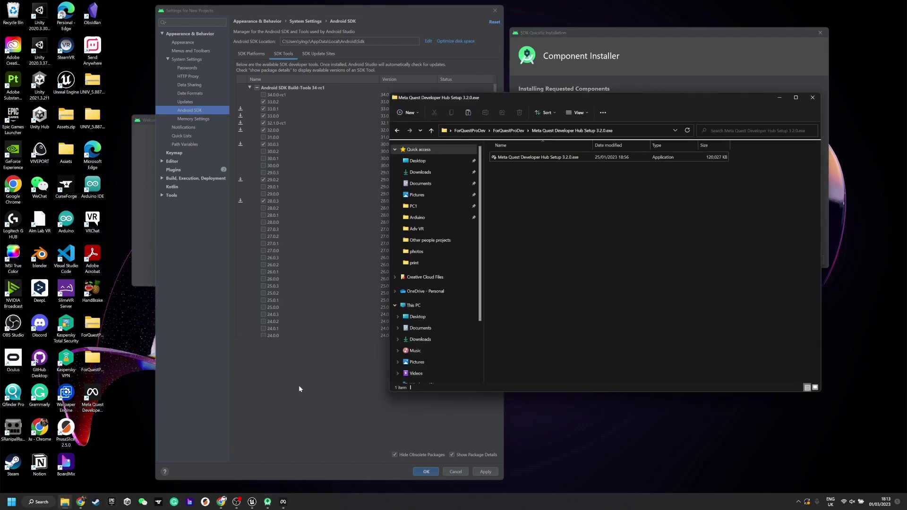
pyautogui.click(509, 130)
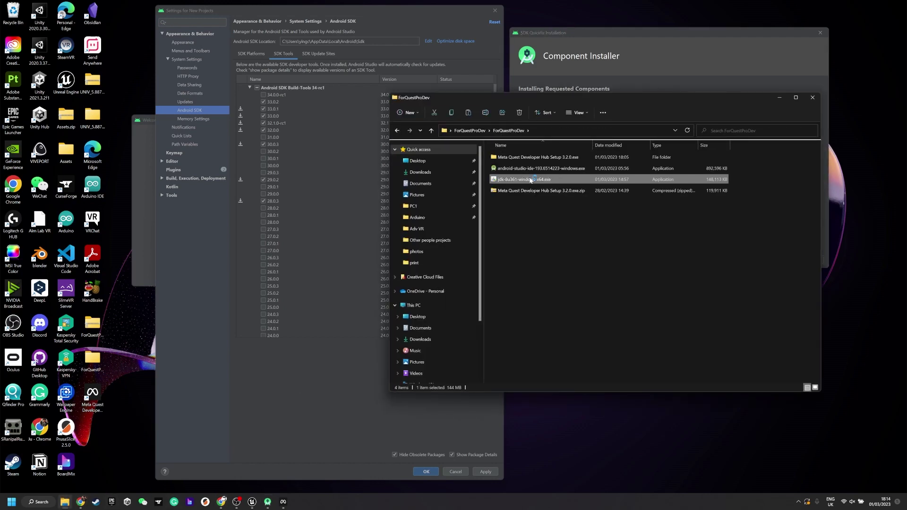
pyautogui.click(524, 180)
pyautogui.doubleClick(520, 180)
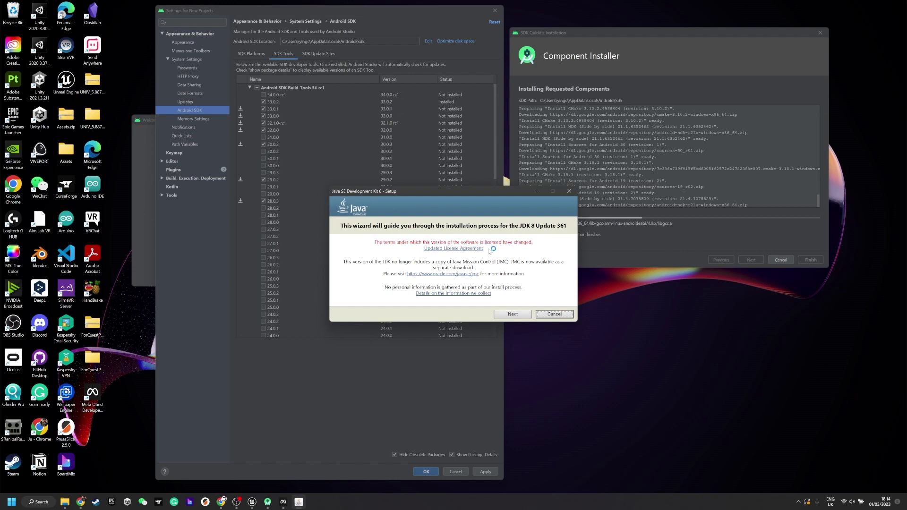
# - Install Java SE Development Kit 8 Update 361 with the default features and destination folders, and close the completed setup
pyautogui.moveTo(490, 195); pyautogui.dragTo(650, 268)
pyautogui.click(672, 385)
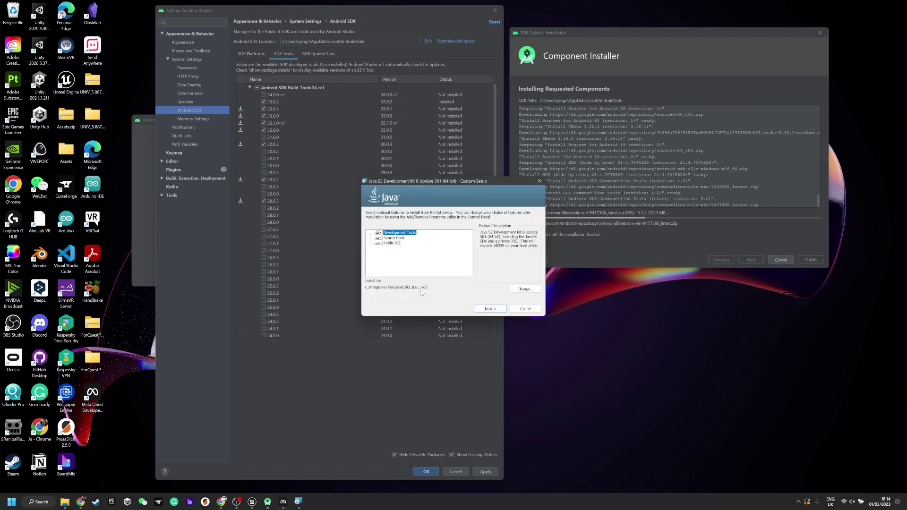
pyautogui.click(490, 309)
pyautogui.moveTo(464, 182); pyautogui.dragTo(631, 291)
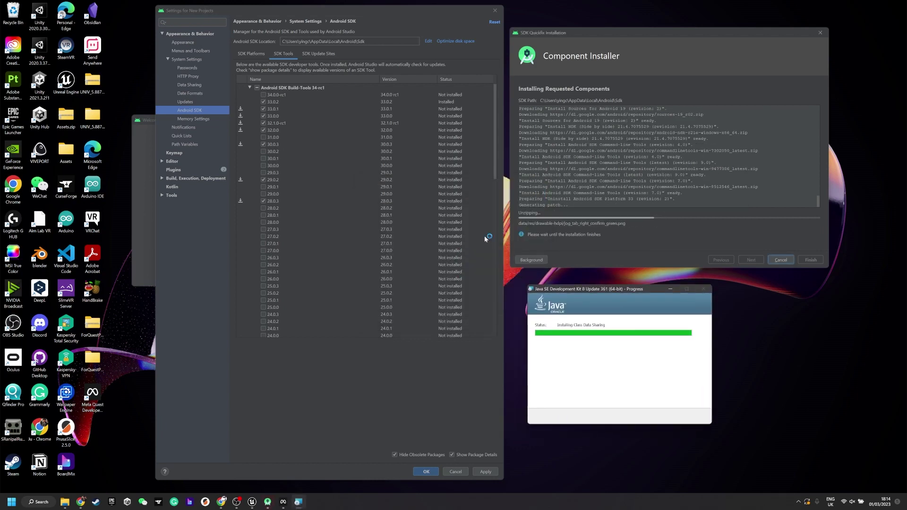
pyautogui.click(554, 314)
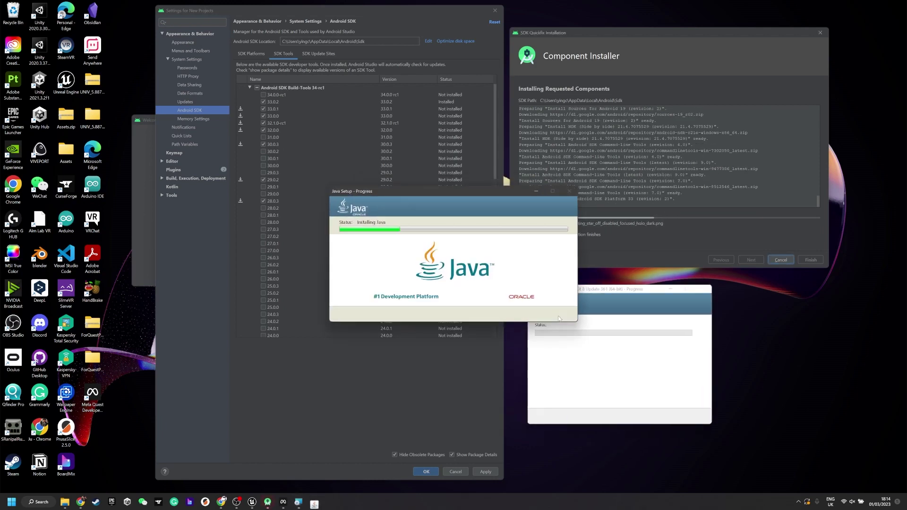
pyautogui.moveTo(510, 192); pyautogui.dragTo(755, 280)
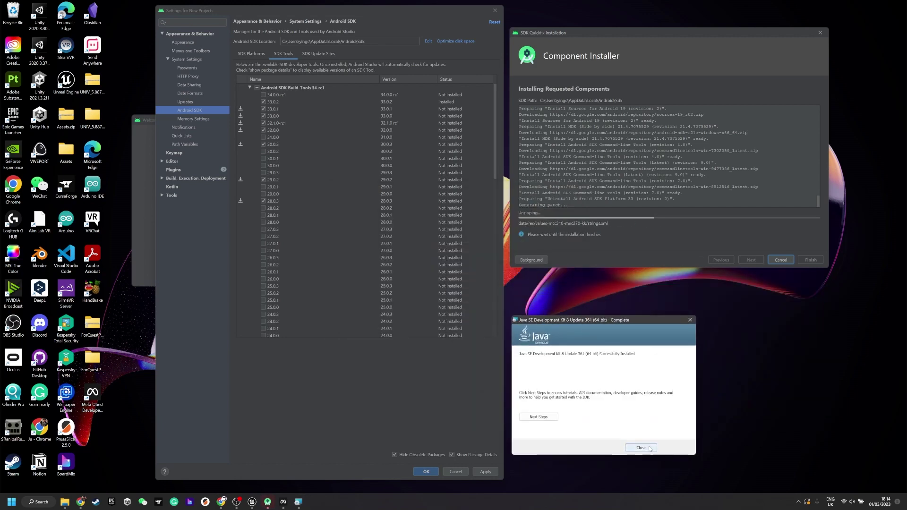
pyautogui.click(641, 448)
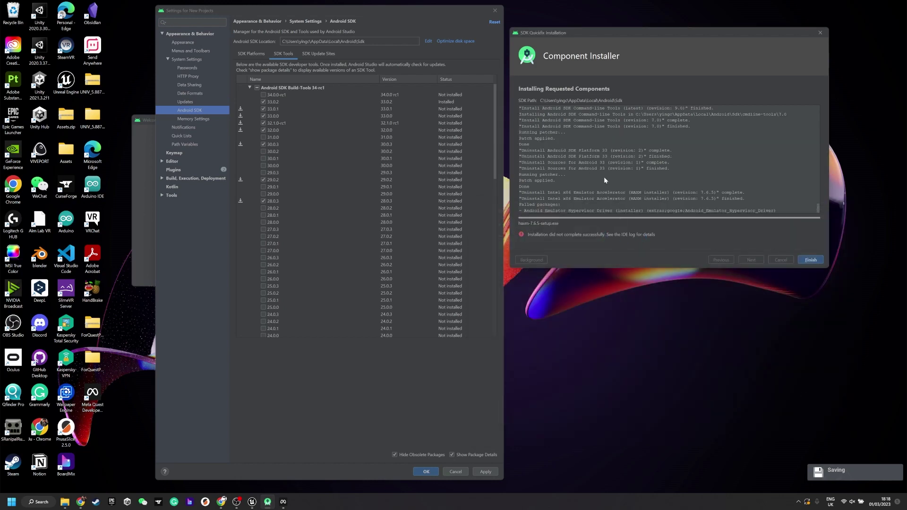
# - Finish the SDK component installation, check the install status of the SDK tools and platforms, and close the settings with OK
pyautogui.click(811, 260)
pyautogui.scroll(-9, 325, 216)
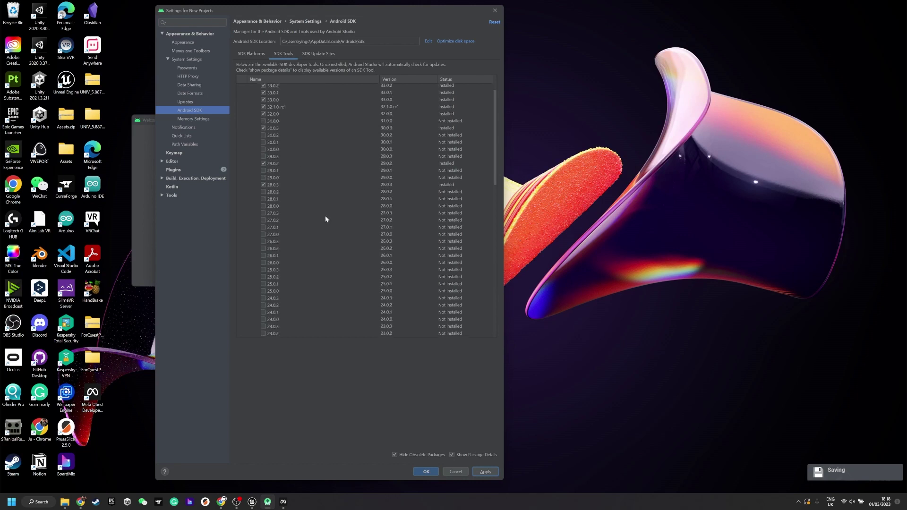
pyautogui.scroll(-10, 265, 225)
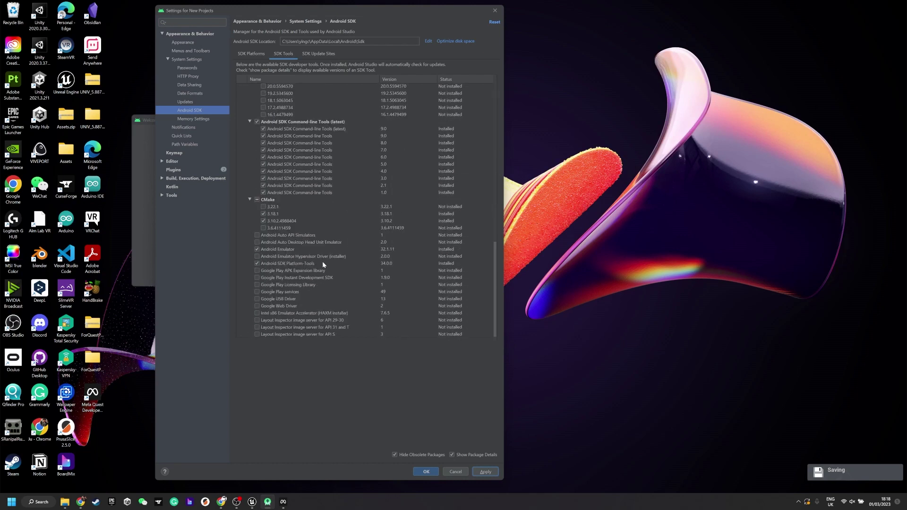
pyautogui.scroll(20, 323, 262)
pyautogui.click(251, 54)
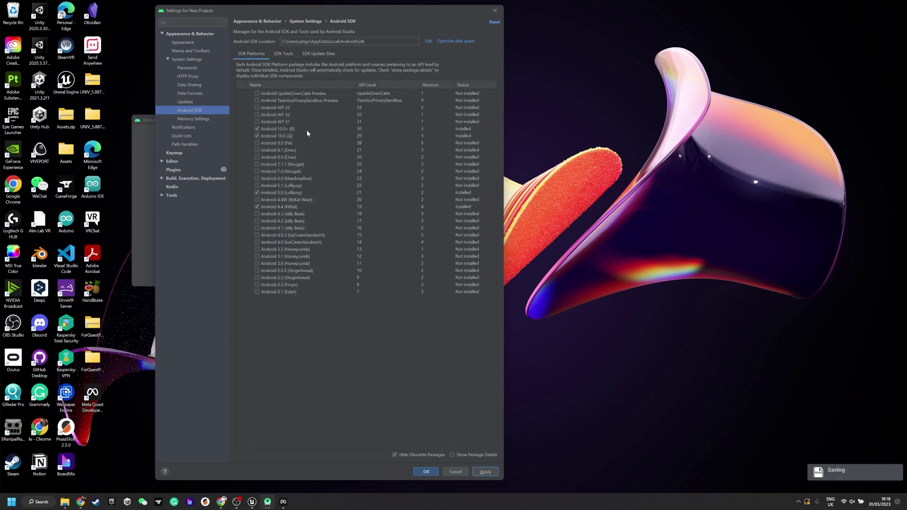
pyautogui.click(425, 471)
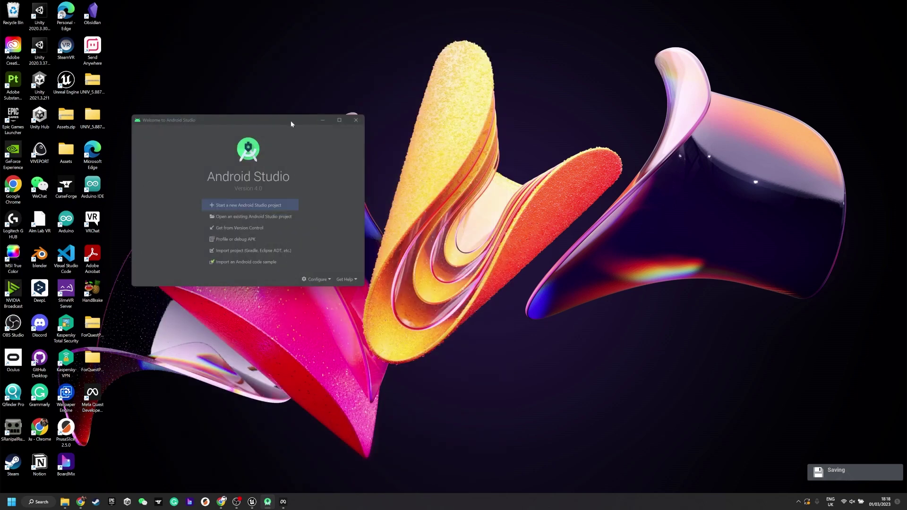
# - Search Windows for the system environment variables settings and open the Environment Variables dialog
pyautogui.moveTo(291, 120); pyautogui.dragTo(349, 120)
pyautogui.click(40, 502)
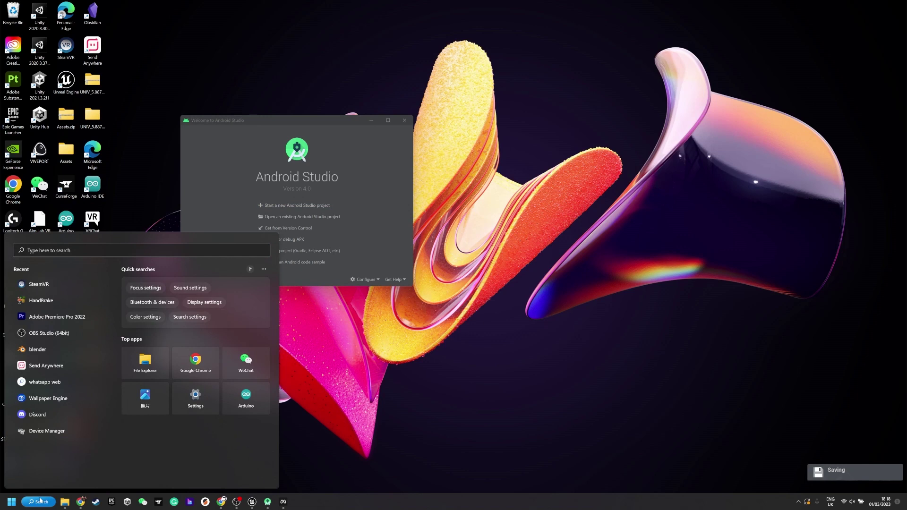
pyautogui.write('enviro')
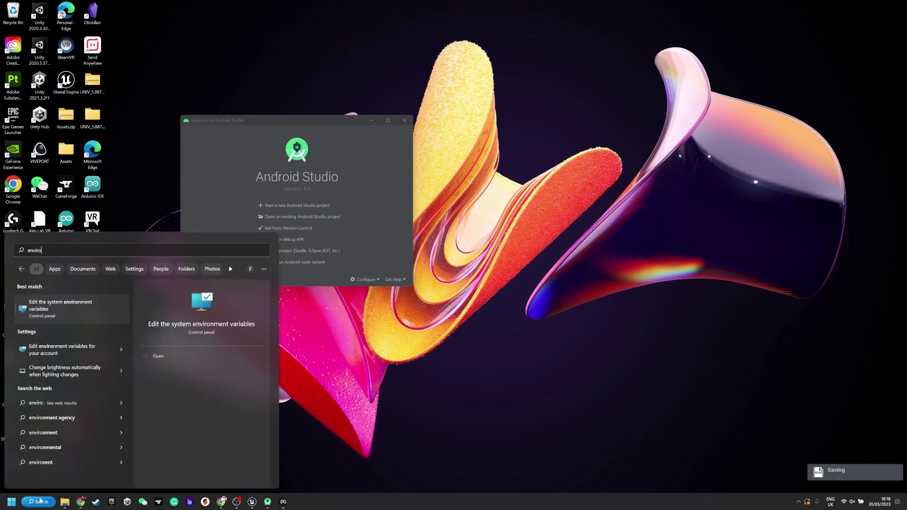
pyautogui.press('Return')
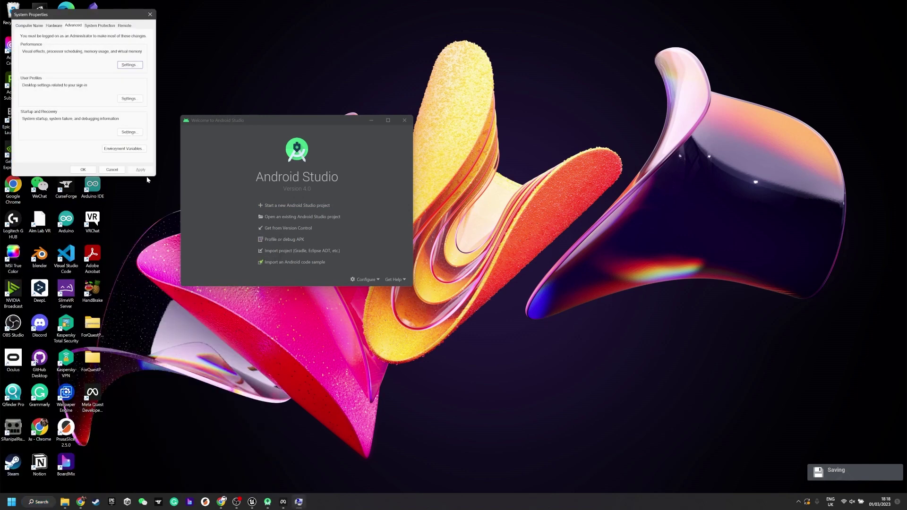
pyautogui.click(133, 149)
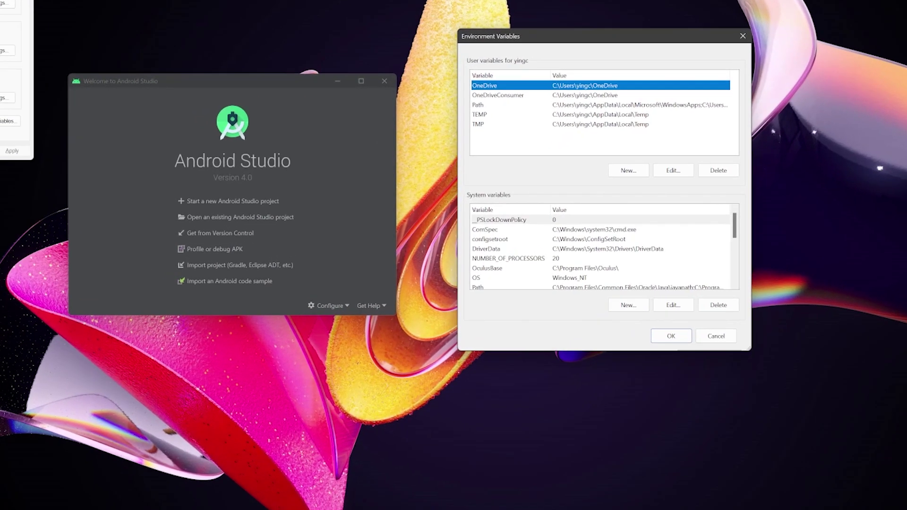
pyautogui.click(569, 140)
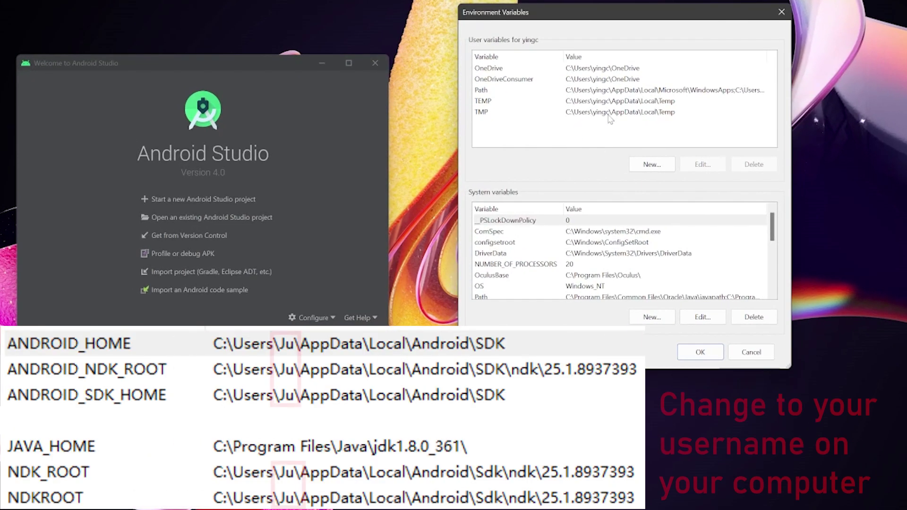
# - Start a new user variable named ANDROID_HOME
pyautogui.click(645, 165)
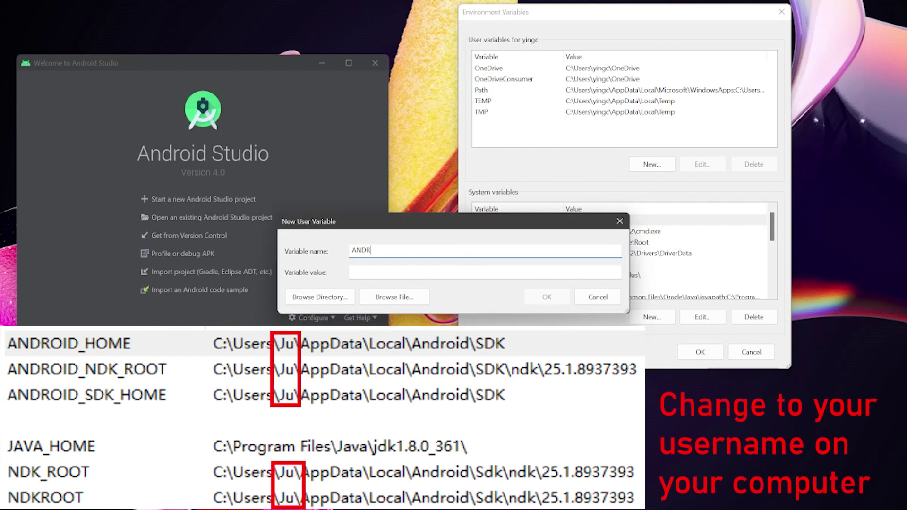
pyautogui.write('ANDROID_HOME')
pyautogui.press('Tab')
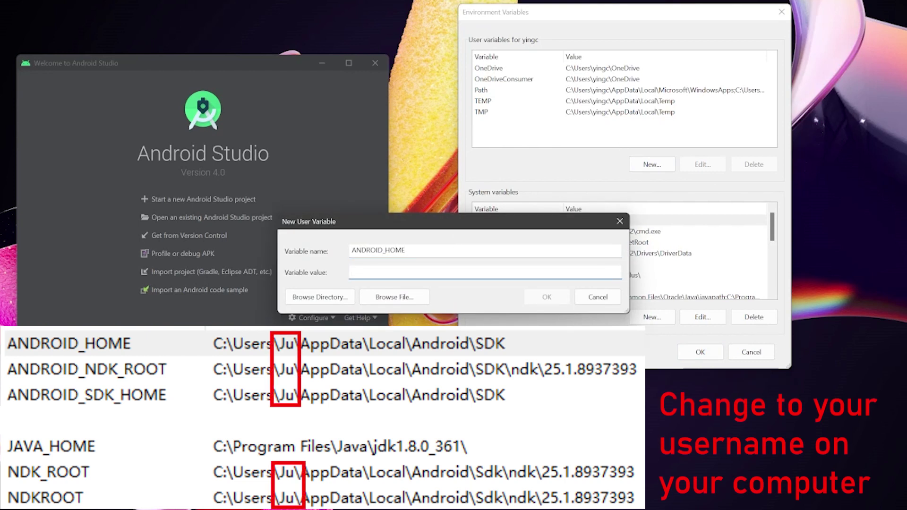
# - Copy the path of the Sdk folder in the user profile's AppData\Local\Android, set it as the ANDROID_HOME value and save the variable
pyautogui.hotkey('alt', 'Tab')
pyautogui.scroll(-1, 425, 212)
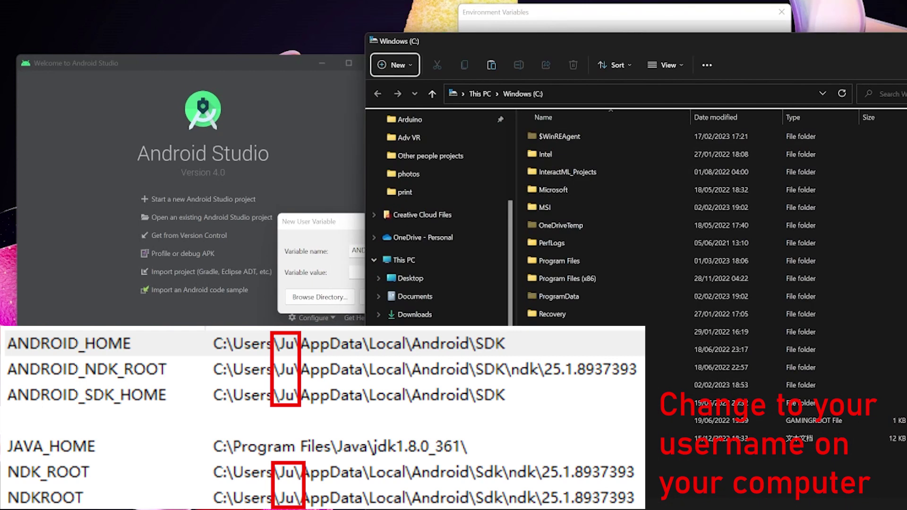
pyautogui.doubleClick(604, 318)
pyautogui.doubleClick(573, 158)
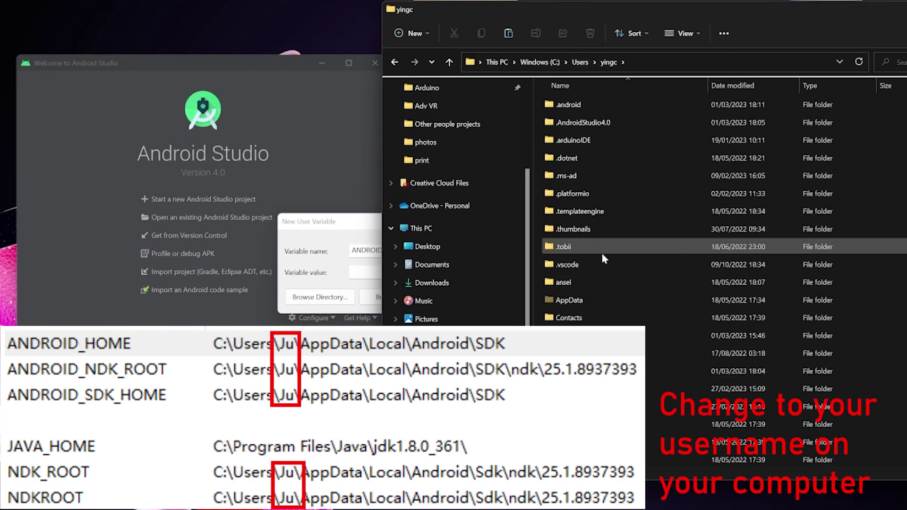
pyautogui.doubleClick(613, 296)
pyautogui.doubleClick(590, 104)
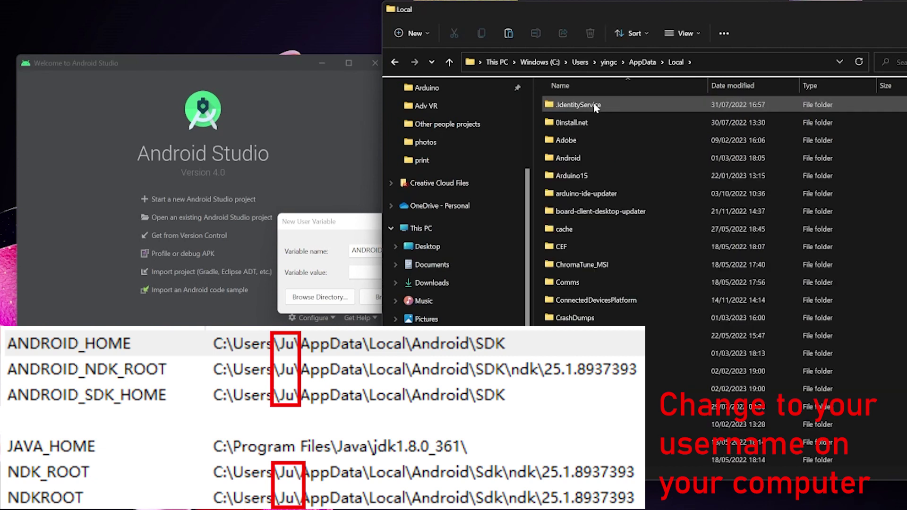
pyautogui.doubleClick(598, 155)
pyautogui.doubleClick(595, 104)
pyautogui.click(780, 62)
pyautogui.hotkey('ctrl', 'c')
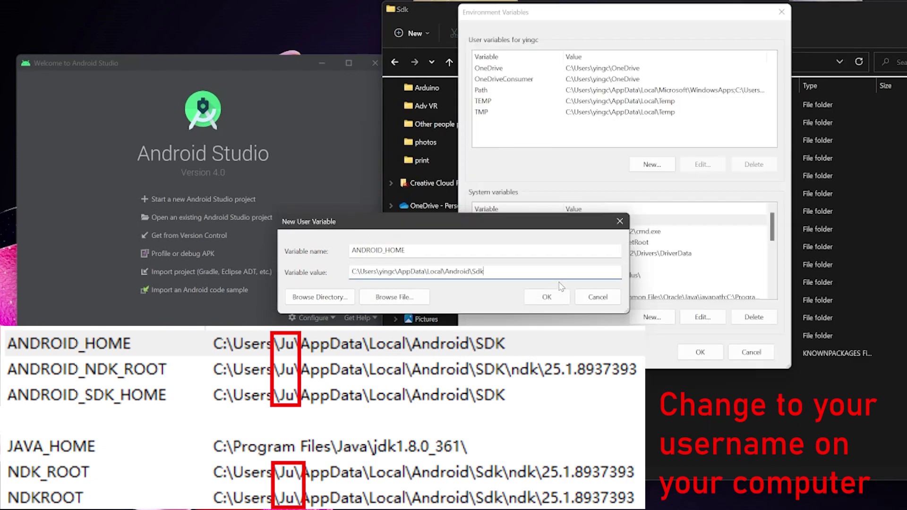
pyautogui.press('Return')
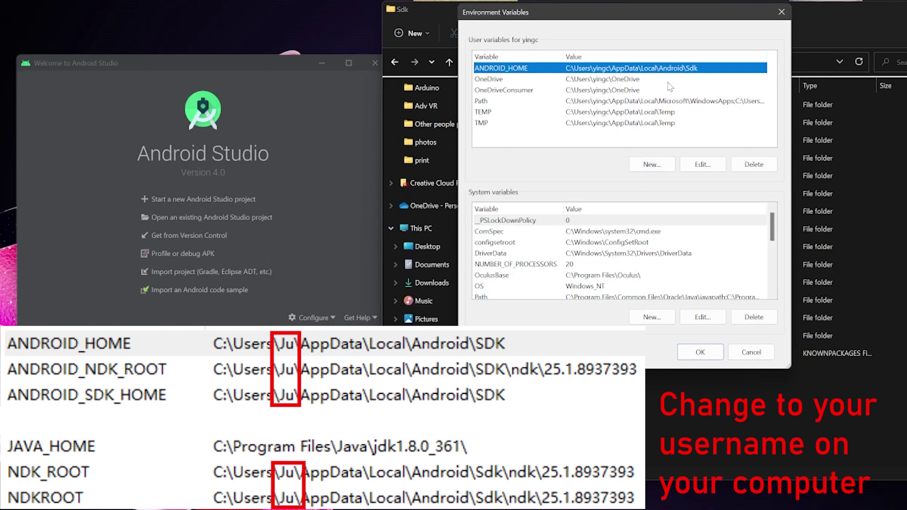
# - Start a new user variable named ANDROID_NDK_ROOT and paste the copied Sdk folder path as its value
pyautogui.click(652, 164)
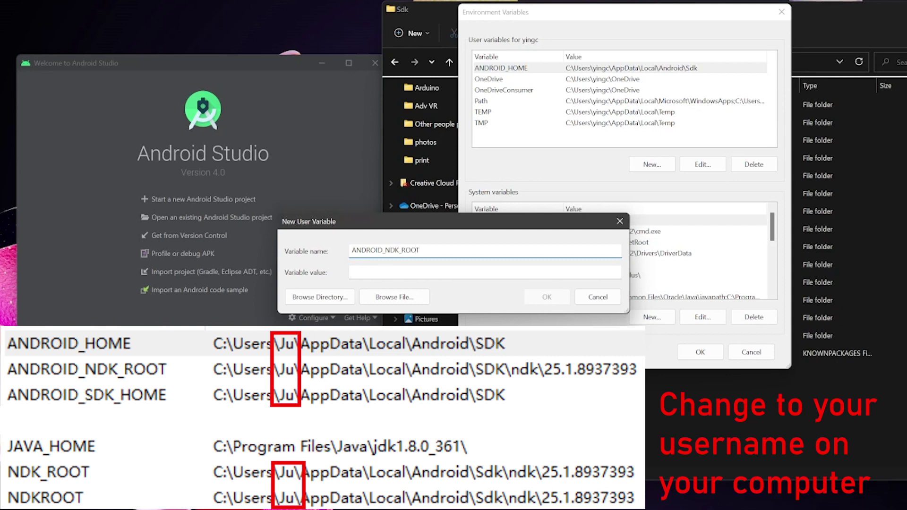
pyautogui.click(476, 271)
pyautogui.hotkey('ctrl', 'v')
pyautogui.click(338, 297)
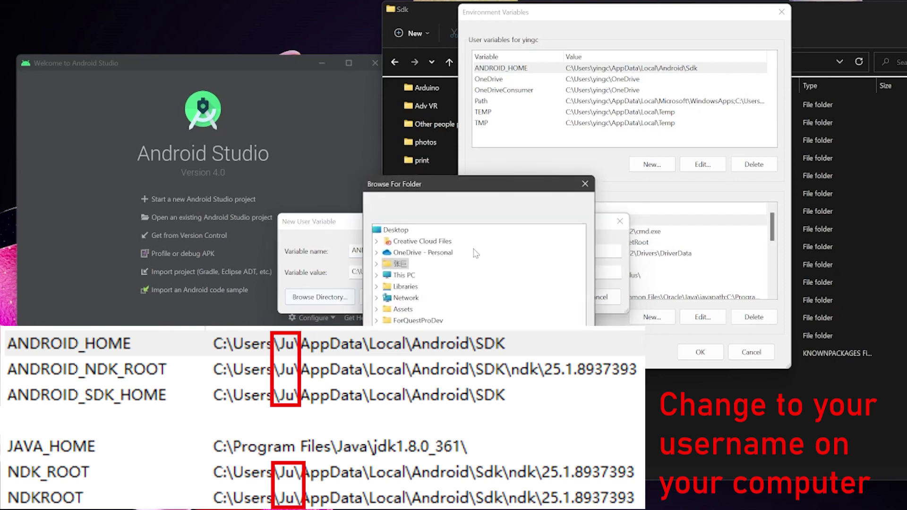
pyautogui.press('Escape')
# - Copy the path of the Sdk\ndk\25.1.8937393 folder, replace the ANDROID_NDK_ROOT value with it and save the variable
pyautogui.click(597, 247)
pyautogui.doubleClick(596, 247)
pyautogui.doubleClick(600, 140)
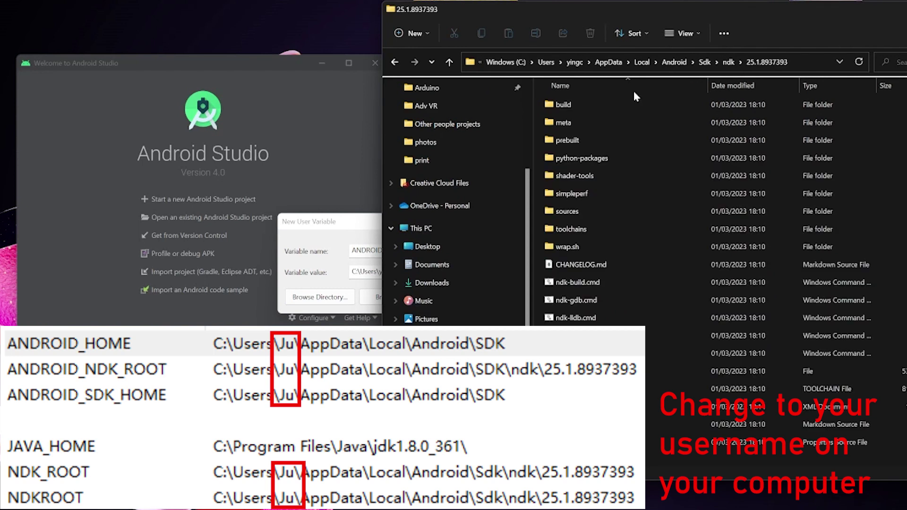
pyautogui.click(770, 62)
pyautogui.hotkey('ctrl', 'c')
pyautogui.click(364, 272)
pyautogui.hotkey('ctrl', 'a')
pyautogui.hotkey('ctrl', 'v')
pyautogui.click(547, 296)
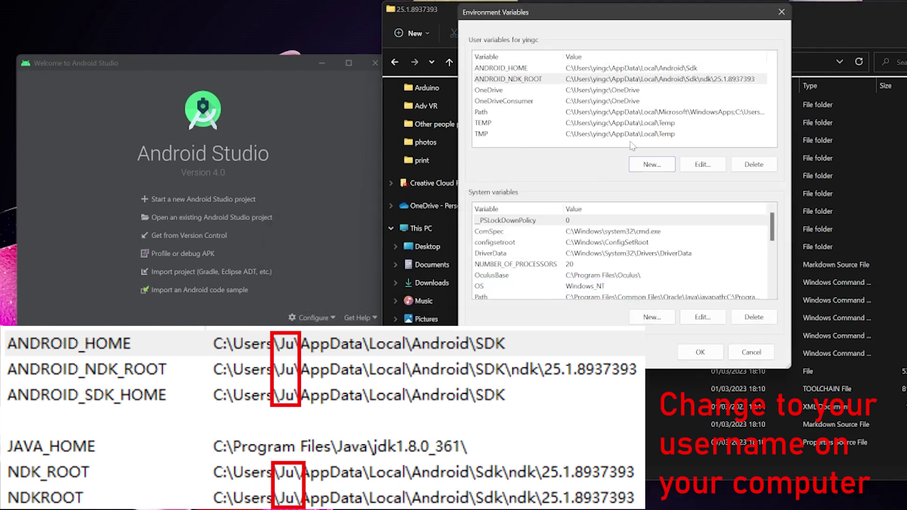
# - Add a user variable named ANDROID_SDK_HOME, using the copied NDK path with \ndk\25.1.8937393 removed so it ends at Android\Sdk
pyautogui.click(658, 167)
pyautogui.write('ANDROID_SDK_HOME')
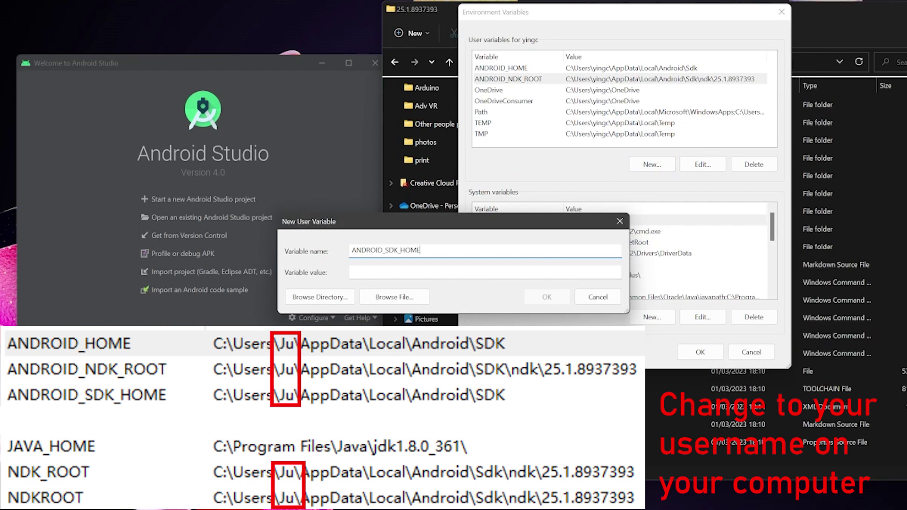
pyautogui.click(462, 274)
pyautogui.hotkey('ctrl', 'v')
pyautogui.moveTo(485, 273); pyautogui.dragTo(572, 274)
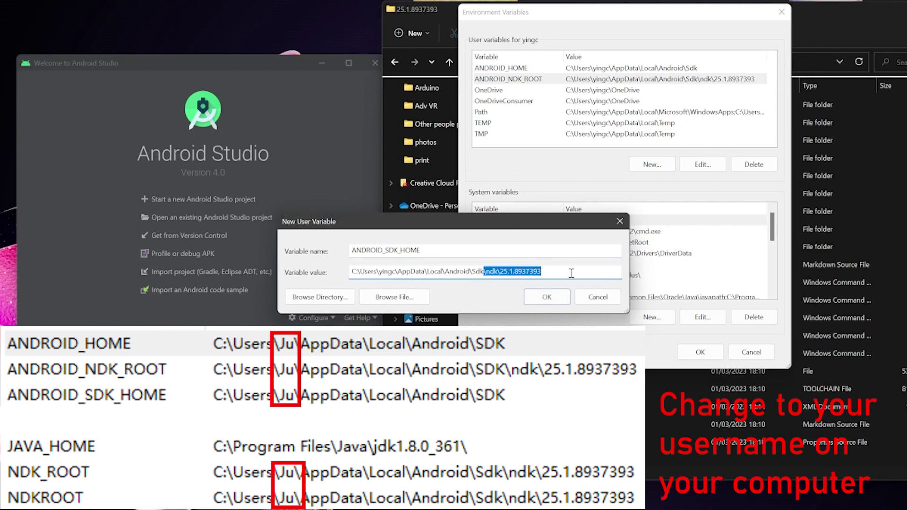
pyautogui.press('BackSpace')
pyautogui.click(546, 298)
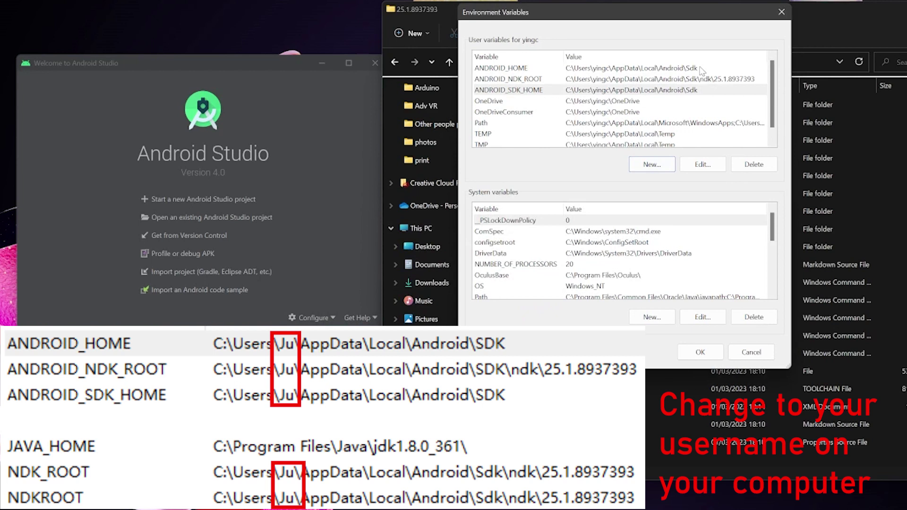
# - Add a user variable named JAVA_HOME with the copied path C:\Program Files\Java\jdk1.8.0_361 as its value
pyautogui.click(653, 168)
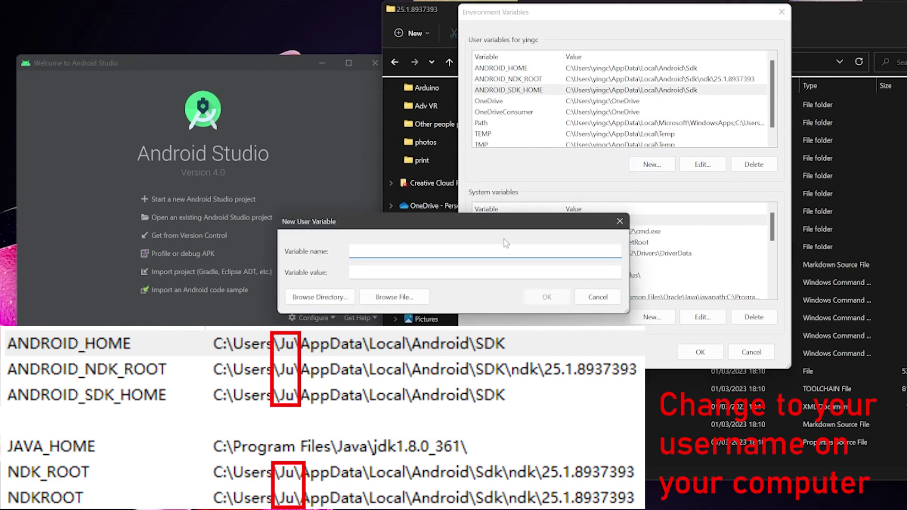
pyautogui.hotkey('alt', 'Tab')
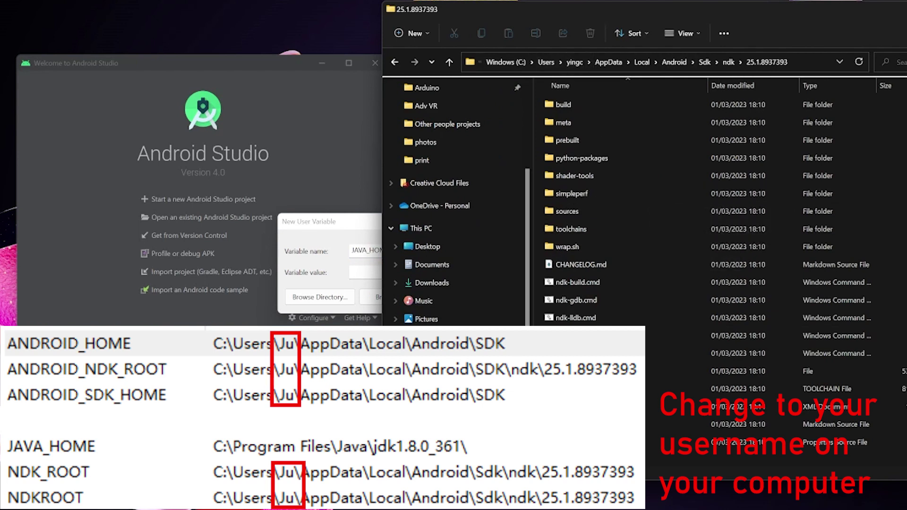
pyautogui.keyDown('ctrl'); pyautogui.click(506, 62); pyautogui.keyUp('ctrl')
pyautogui.doubleClick(619, 259)
pyautogui.doubleClick(614, 474)
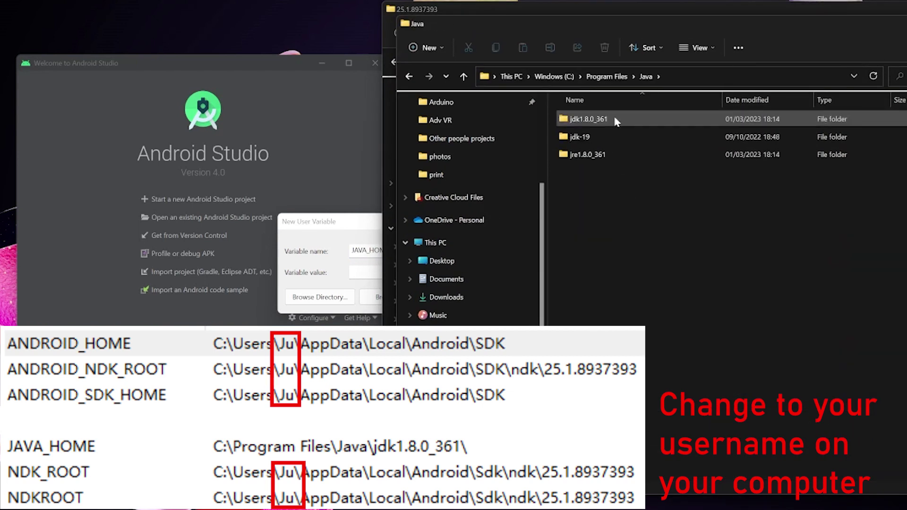
pyautogui.doubleClick(588, 119)
pyautogui.click(747, 76)
pyautogui.hotkey('ctrl', 'c')
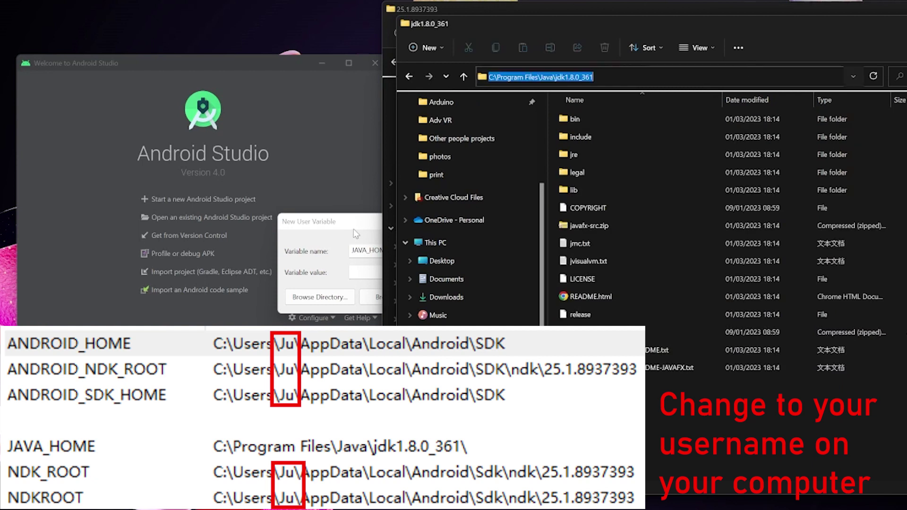
pyautogui.click(356, 233)
pyautogui.click(473, 272)
pyautogui.hotkey('ctrl', 'v')
pyautogui.click(549, 297)
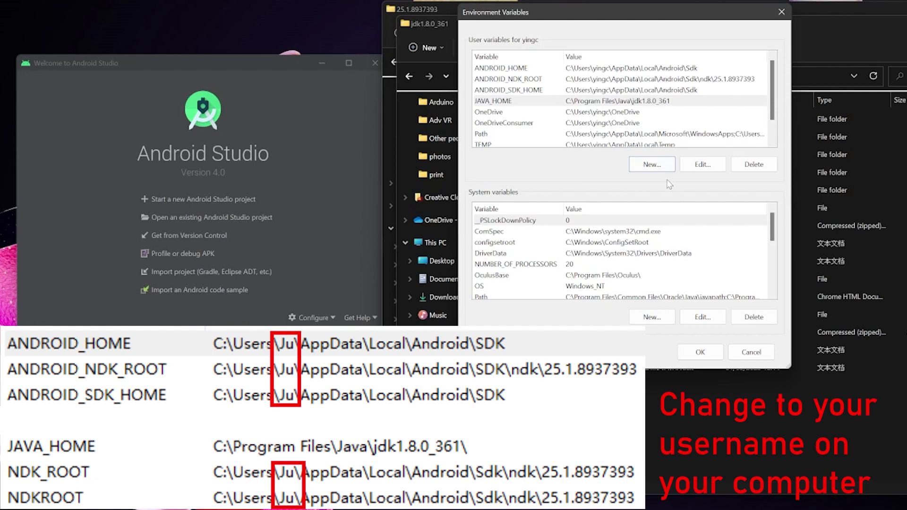
# - Add a user variable named NDK_ROOT, using the copied path of the Sdk\ndk\25.1.8937393 folder as its value
pyautogui.click(649, 164)
pyautogui.write('NDK_ROOT')
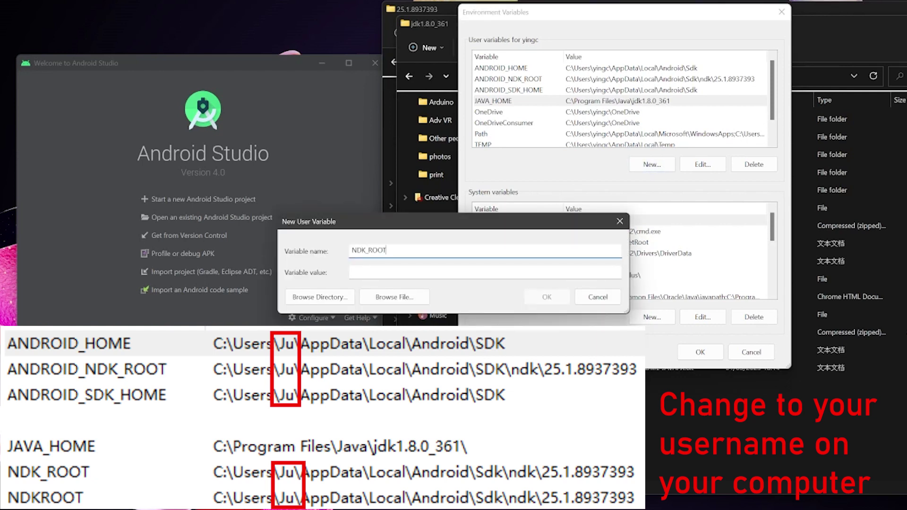
pyautogui.press('Tab')
pyautogui.click(885, 9)
pyautogui.click(567, 63)
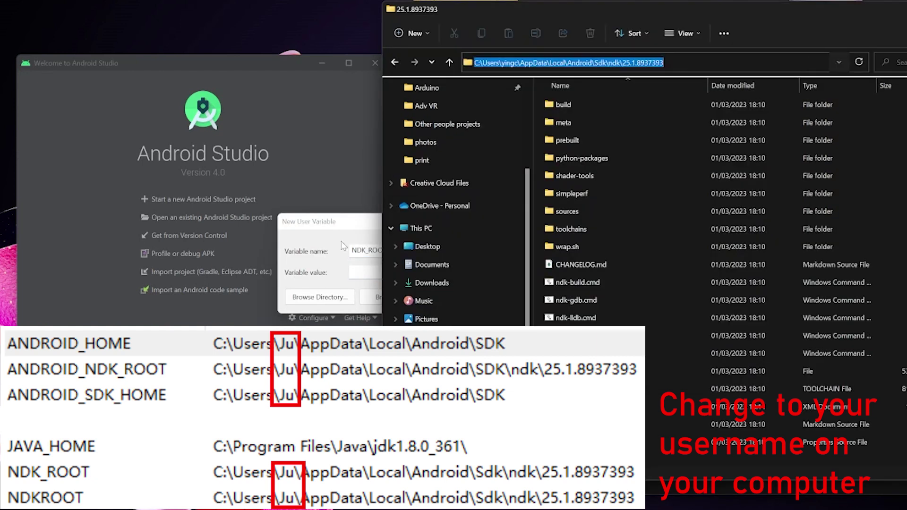
pyautogui.hotkey('ctrl', 'c')
pyautogui.click(359, 272)
pyautogui.hotkey('ctrl', 'v')
pyautogui.click(544, 298)
# - Add a user variable named NDKROOT with the same Sdk\ndk\25.1.8937393 path and save all environment variables
pyautogui.click(650, 165)
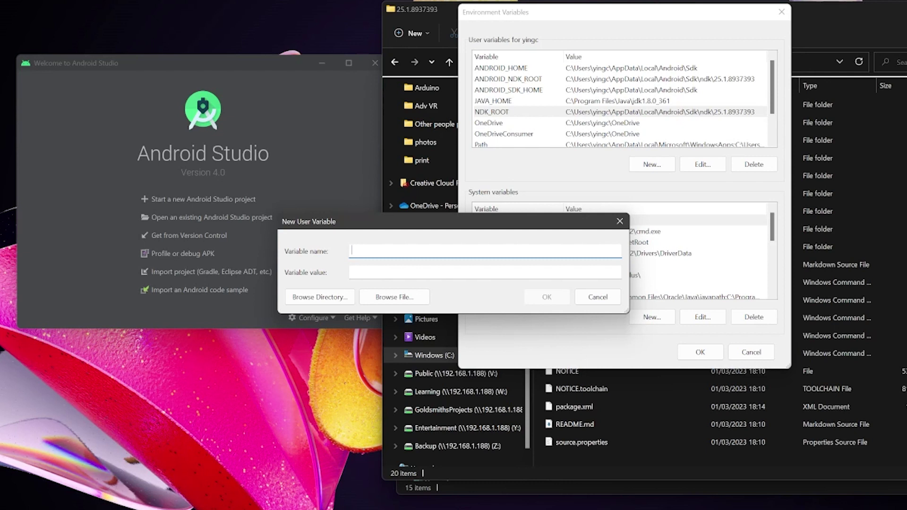
pyautogui.press('Tab')
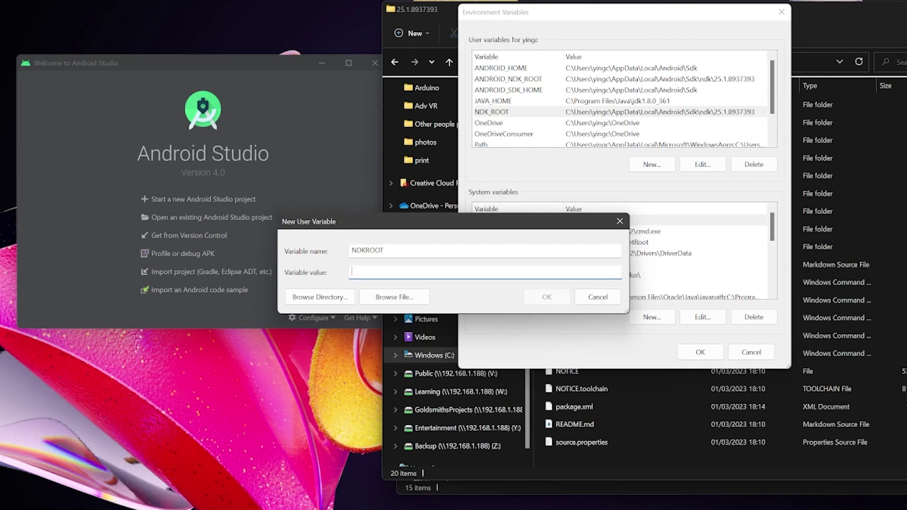
pyautogui.hotkey('ctrl', 'v')
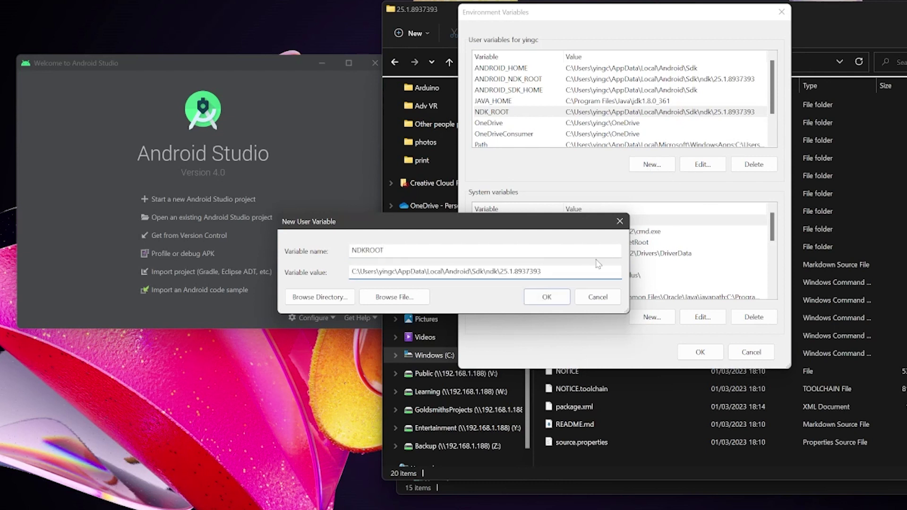
pyautogui.click(546, 296)
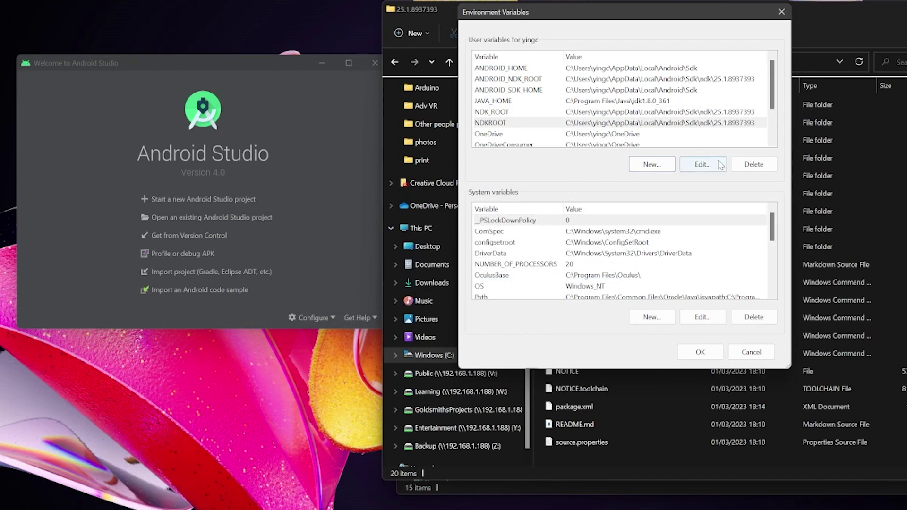
pyautogui.click(700, 354)
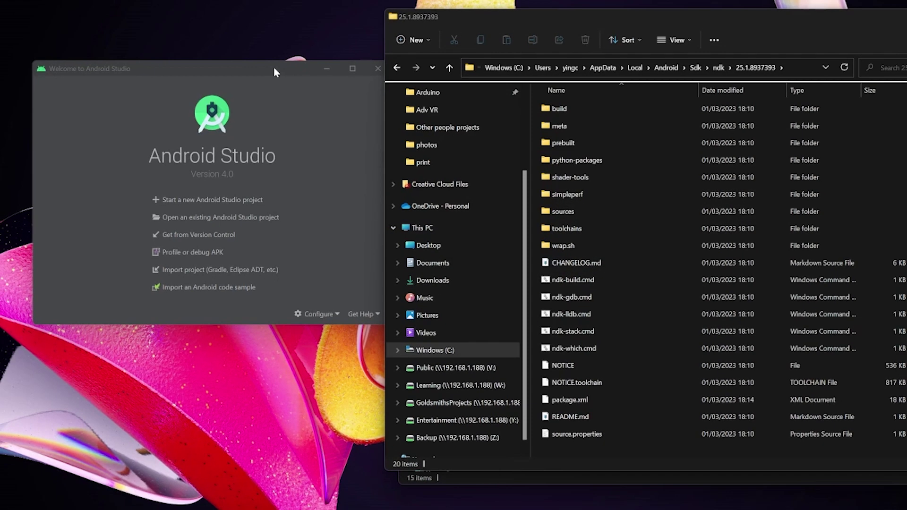
# - Clear the folder windows off the desktop and close the Android Studio welcome window
pyautogui.click(277, 69)
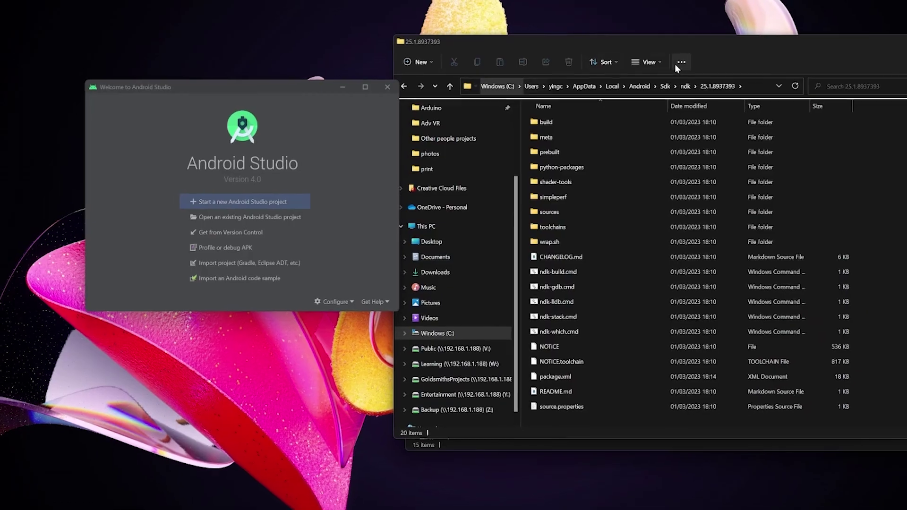
pyautogui.moveTo(663, 42); pyautogui.dragTo(719, 100)
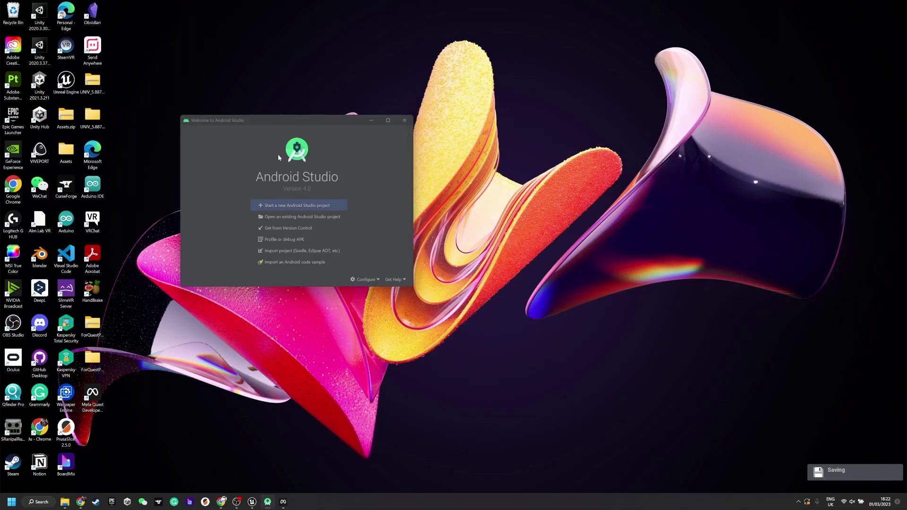
pyautogui.click(404, 120)
# - Switch to the Unreal Editor and open the Android SDK platform page of the project settings
pyautogui.click(252, 502)
pyautogui.click(43, 4)
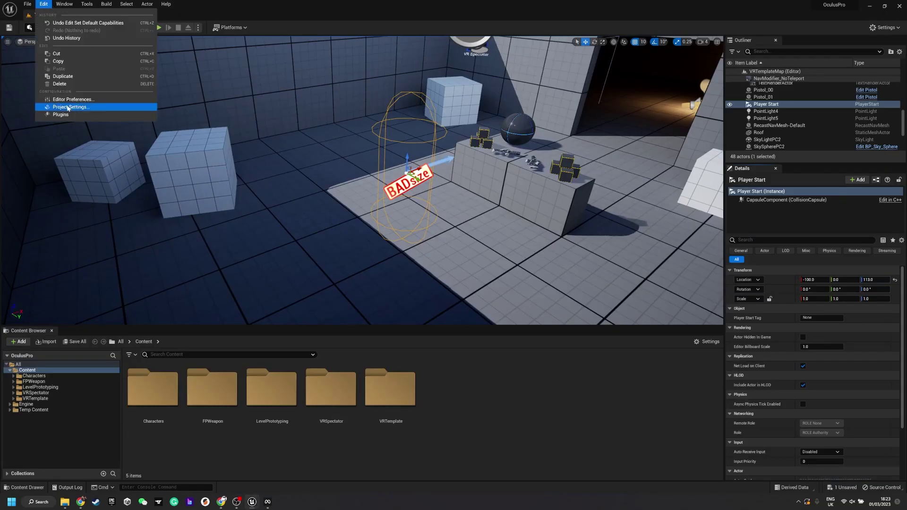
pyautogui.click(76, 106)
pyautogui.scroll(-12, 160, 341)
pyautogui.click(160, 417)
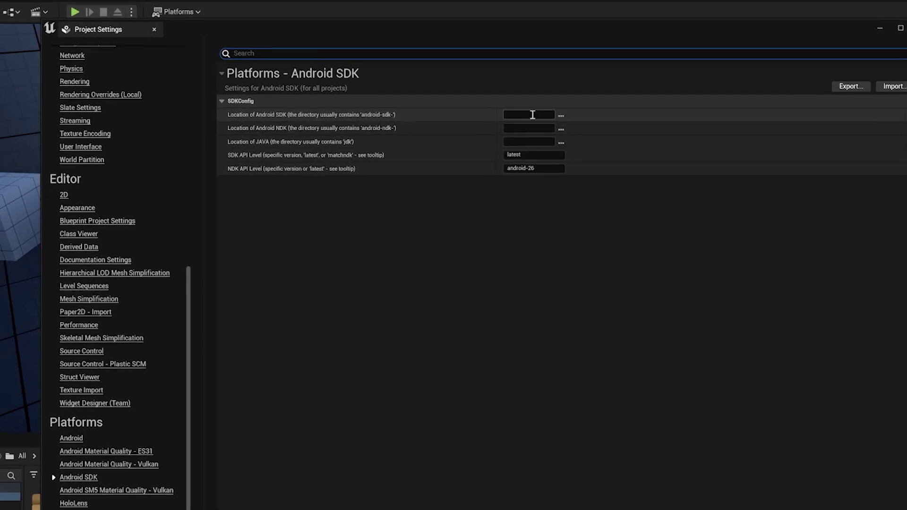
# - Set the Android SDK location to the AppData\Local\Android\Sdk folder in the user profile, trimming the copied NDK path to end at Sdk
pyautogui.click(561, 115)
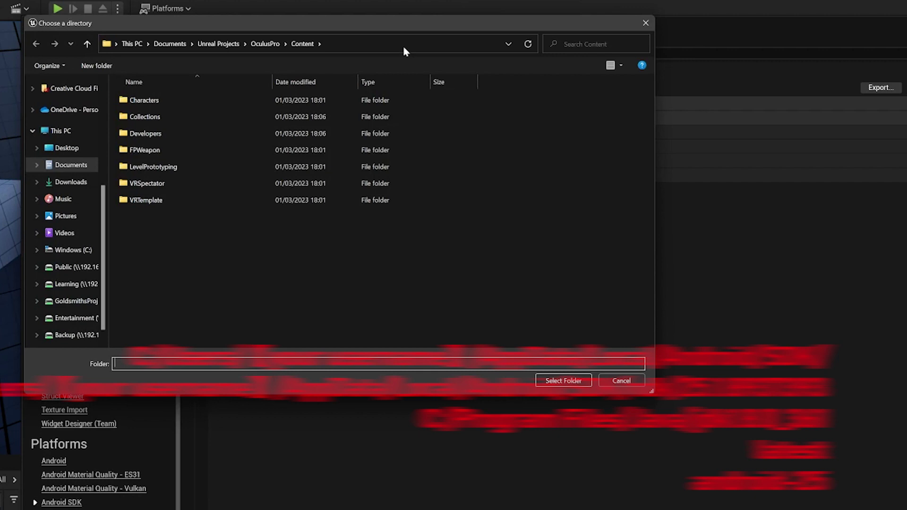
pyautogui.click(402, 44)
pyautogui.write('C:\\Users\\yingc\\AppData\\Local\\Android\\Sdk\\ndk\\25.1.893739')
pyautogui.press('BackSpace')
pyautogui.press('BackSpace')
pyautogui.press('BackSpace')
pyautogui.press('BackSpace')
pyautogui.press('BackSpace')
pyautogui.press('BackSpace')
pyautogui.press('BackSpace')
pyautogui.press('BackSpace')
pyautogui.press('BackSpace')
pyautogui.press('BackSpace')
pyautogui.press('BackSpace')
pyautogui.press('BackSpace')
pyautogui.press('BackSpace')
pyautogui.press('BackSpace')
pyautogui.press('BackSpace')
pyautogui.press('BackSpace')
pyautogui.press('Return')
pyautogui.click(563, 380)
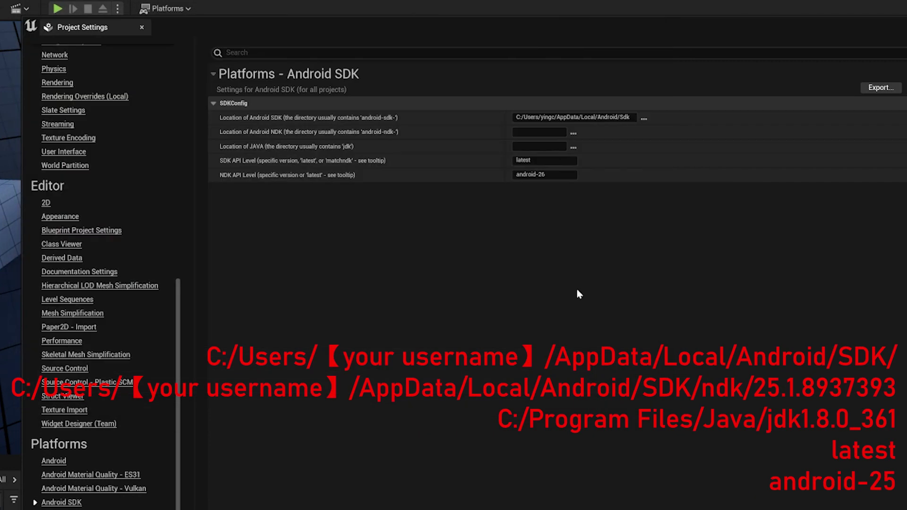
# - Set the Android NDK location to the Sdk\ndk\25.1.8937393 folder
pyautogui.click(573, 133)
pyautogui.click(443, 48)
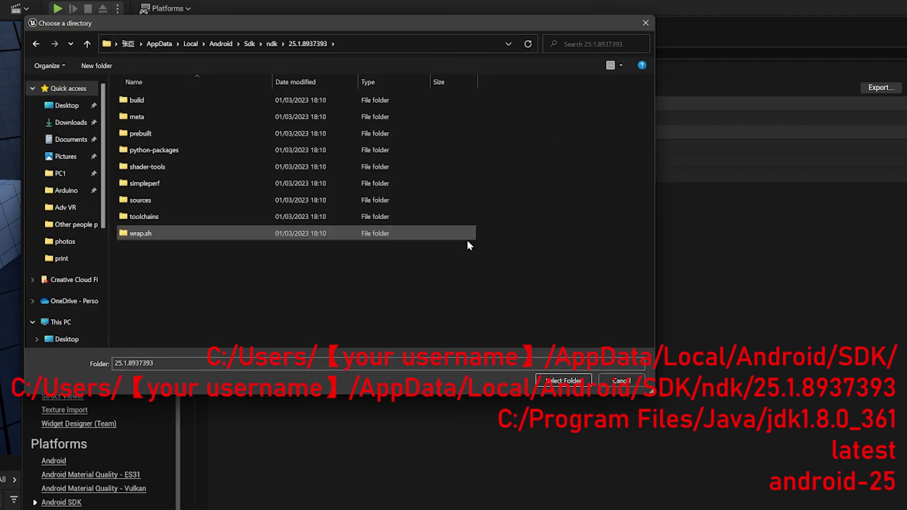
pyautogui.click(563, 381)
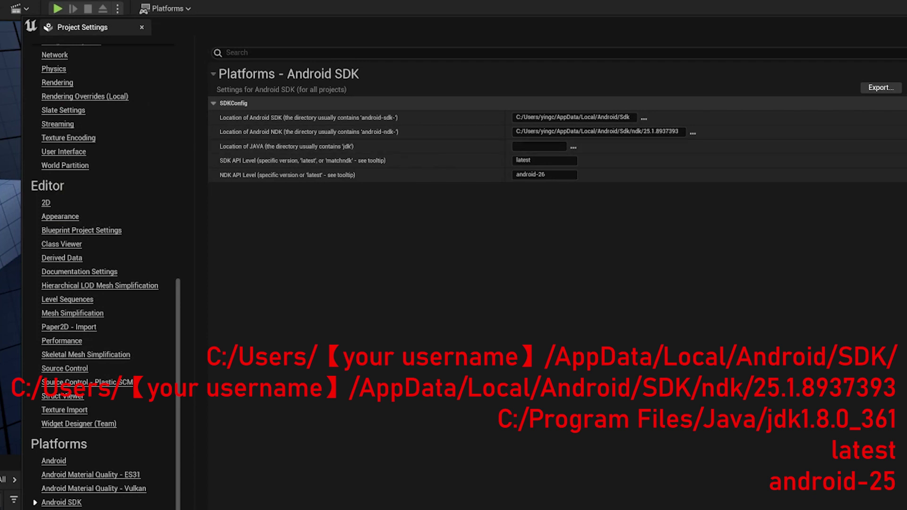
# - Browse to the jdk1.8.0_361 folder in C:\Program Files\Java in File Explorer and copy its path
pyautogui.hotkey('alt', 'Tab')
pyautogui.hotkey('alt', 'Tab')
pyautogui.hotkey('alt', 'Tab')
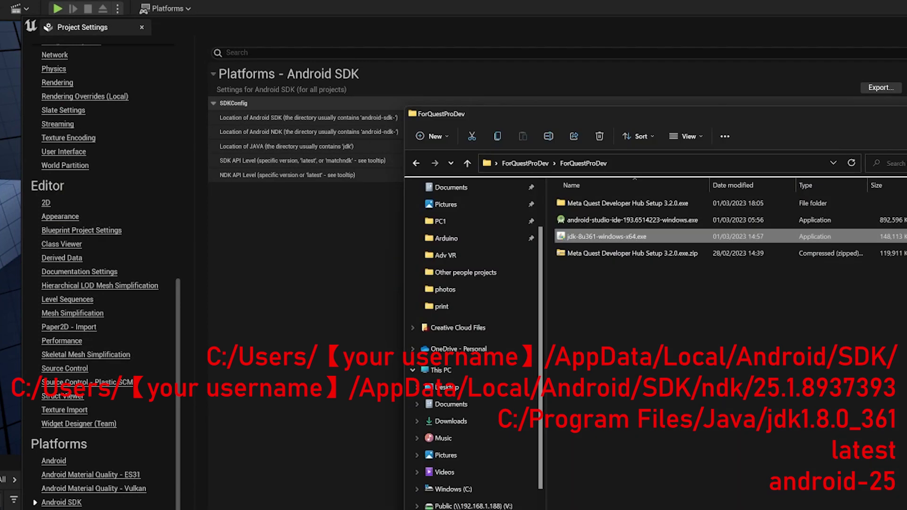
pyautogui.scroll(1, 486, 410)
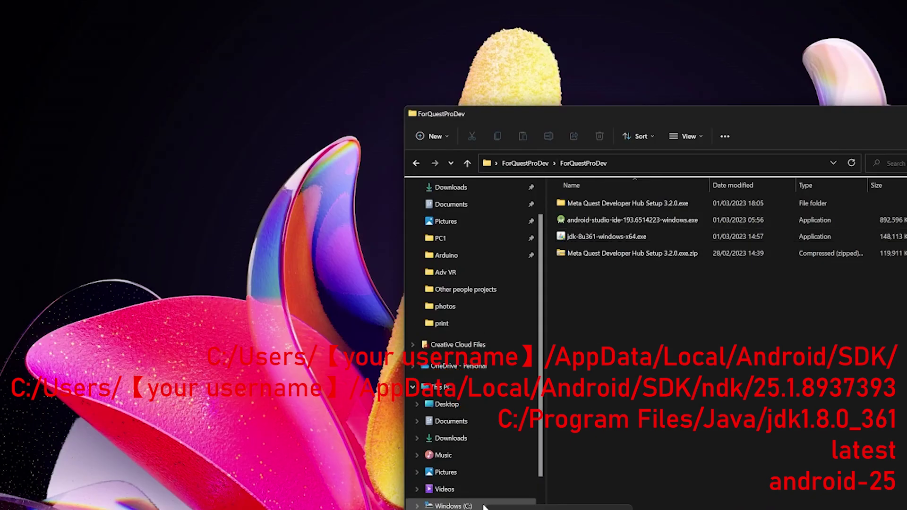
pyautogui.middleClick(454, 506)
pyautogui.doubleClick(671, 482)
pyautogui.doubleClick(696, 492)
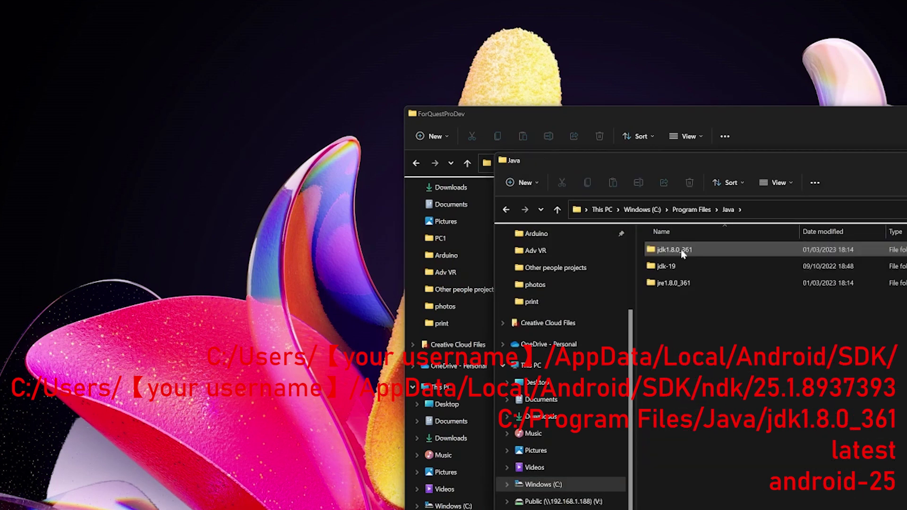
pyautogui.doubleClick(701, 248)
pyautogui.click(826, 215)
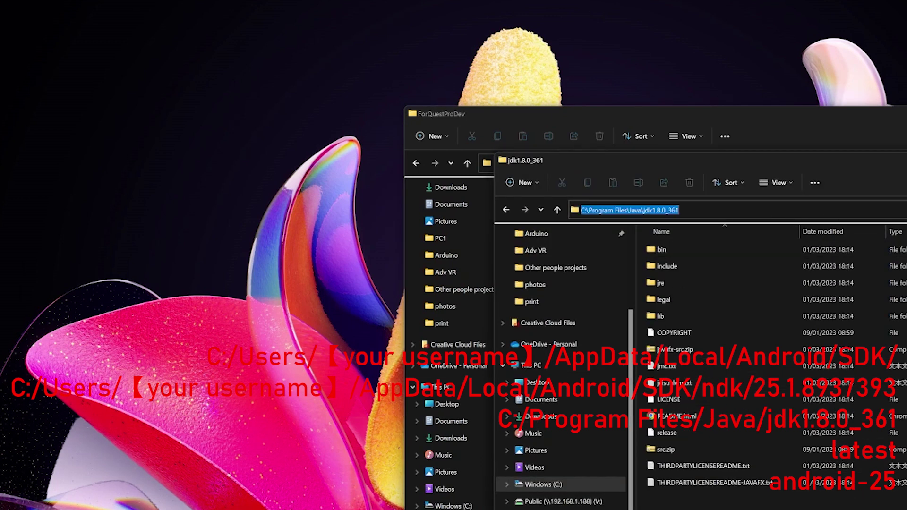
pyautogui.hotkey('ctrl', 'c')
# - Return to the Unreal project settings, paste the copied path as the JAVA location and set the NDK API Level to android-25
pyautogui.hotkey('alt', 'Tab')
pyautogui.click(551, 146)
pyautogui.hotkey('ctrl', 'v')
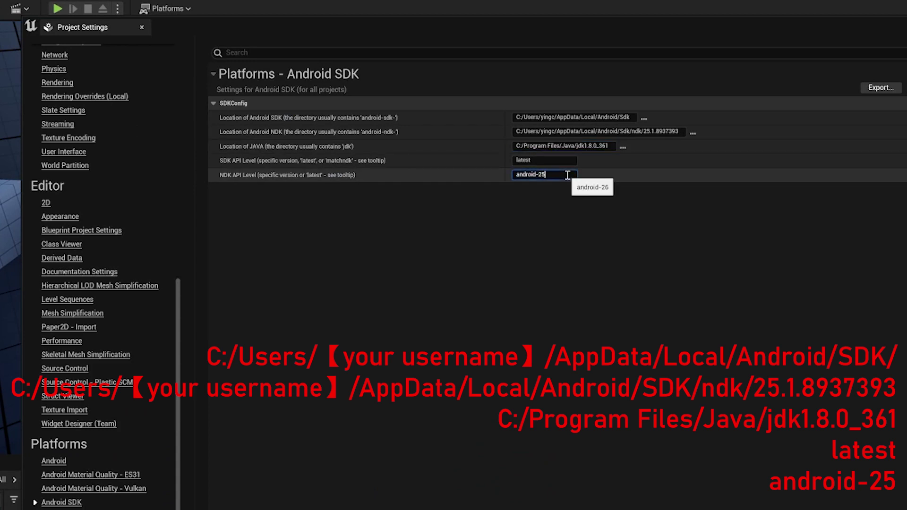
pyautogui.press('Return')
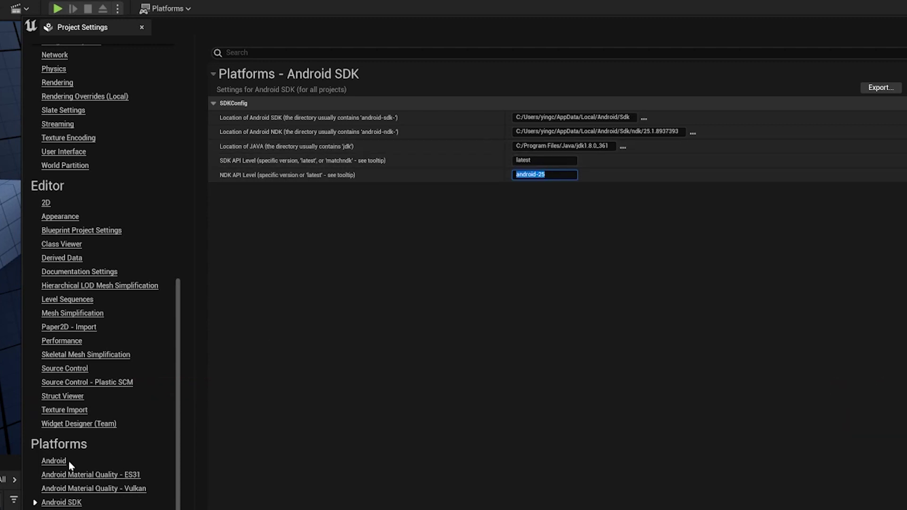
# - On the Android platform page, set the Minimum SDK Version to 29 and the Target SDK Version to 30
pyautogui.click(54, 461)
pyautogui.click(535, 338)
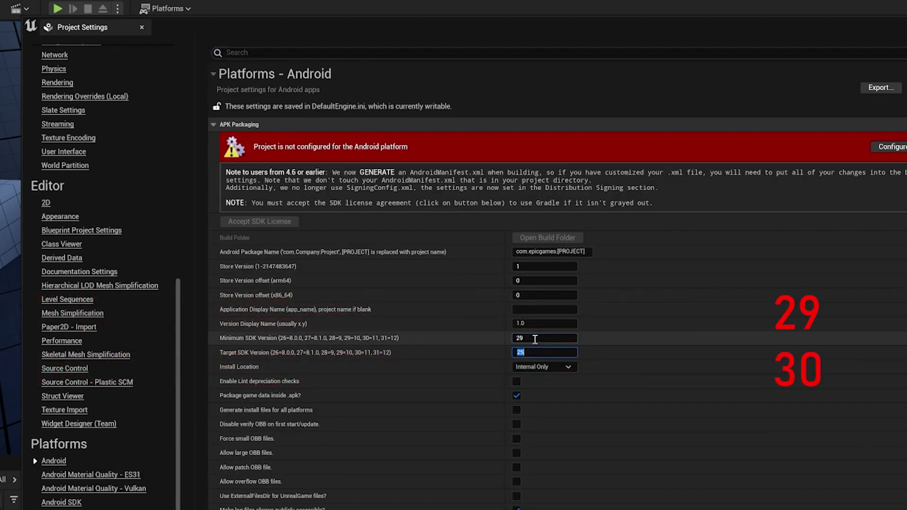
pyautogui.click(550, 251)
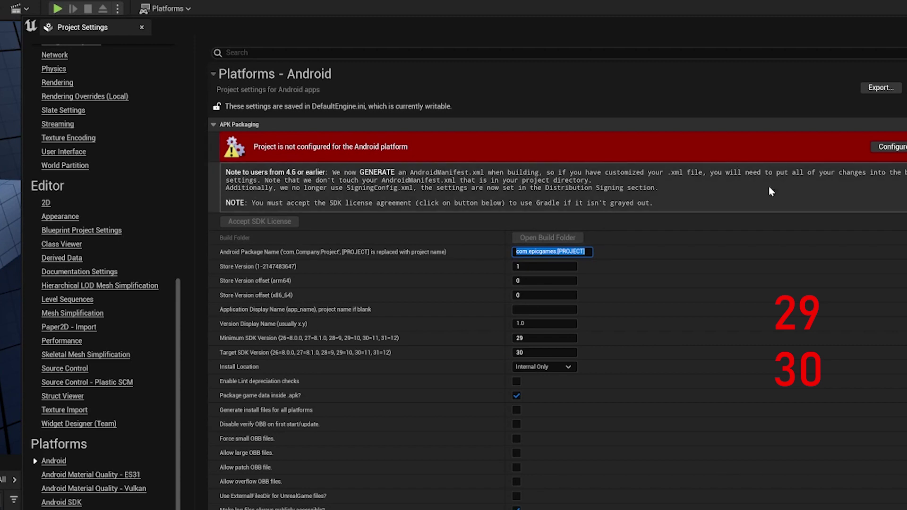
# - Turn off packaging game data inside the .apk and configure the project for the Android platform
pyautogui.click(517, 396)
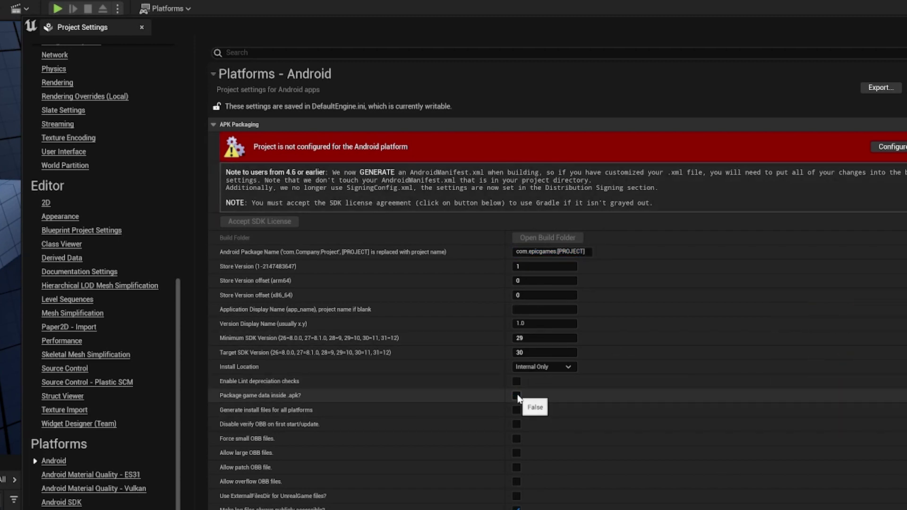
pyautogui.click(892, 146)
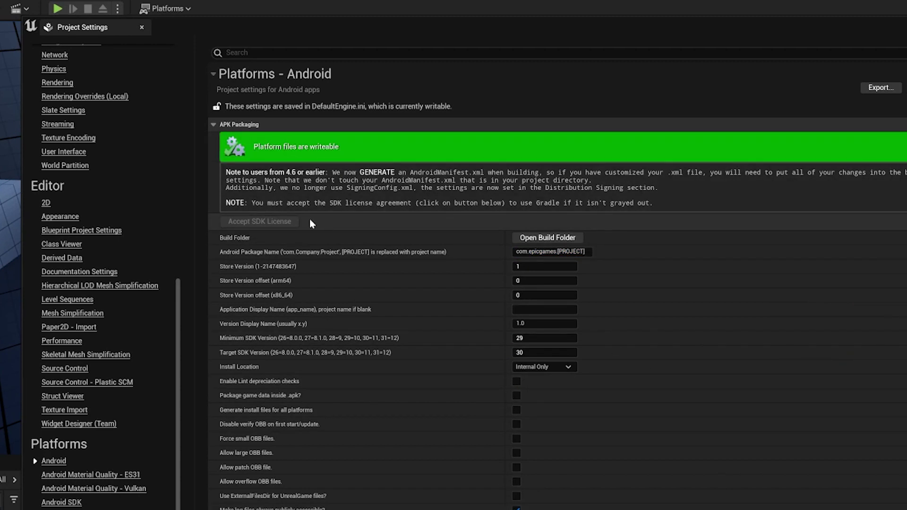
# - Configure the platform files in the Google Play Services section of the Android settings
pyautogui.scroll(-5, 365, 262)
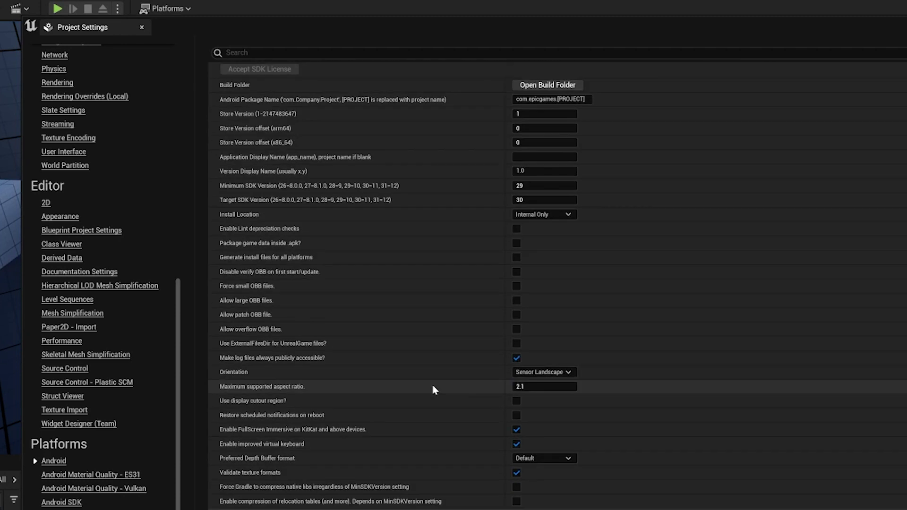
pyautogui.scroll(-5, 425, 389)
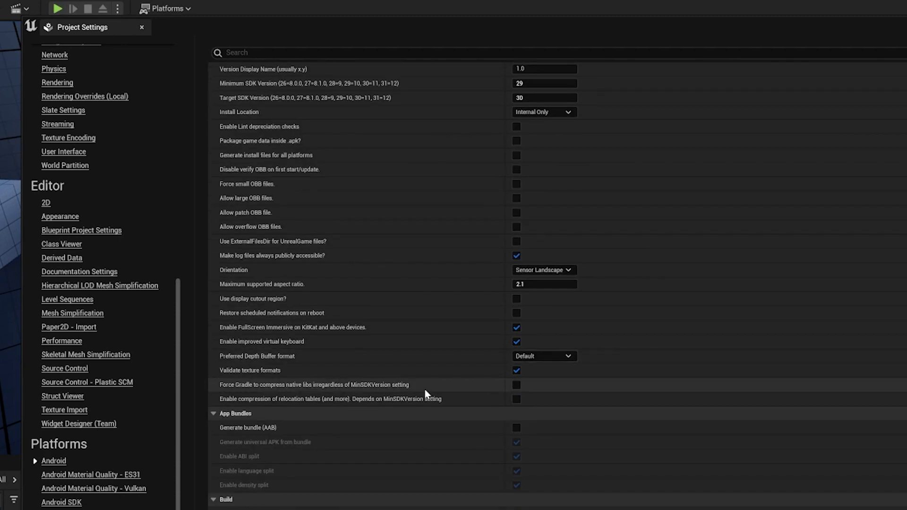
pyautogui.scroll(-2, 424, 387)
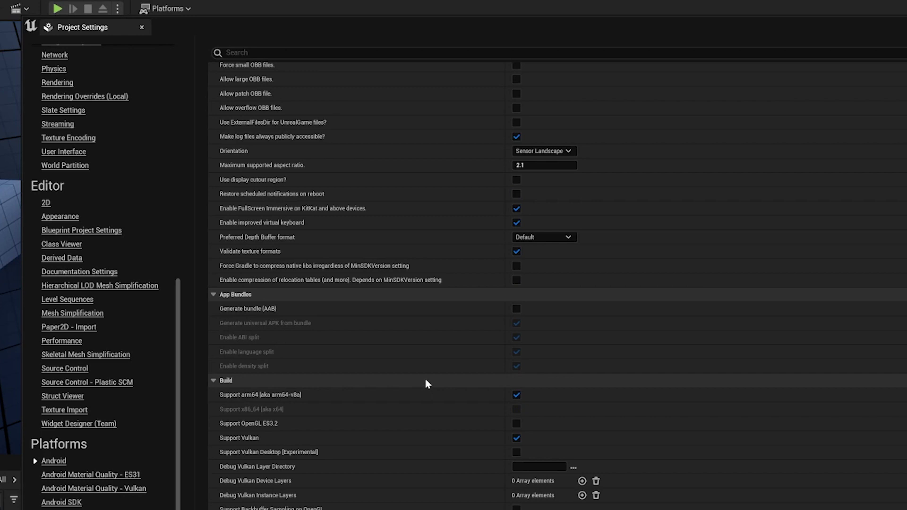
pyautogui.scroll(10, 424, 378)
pyautogui.scroll(-20, 293, 217)
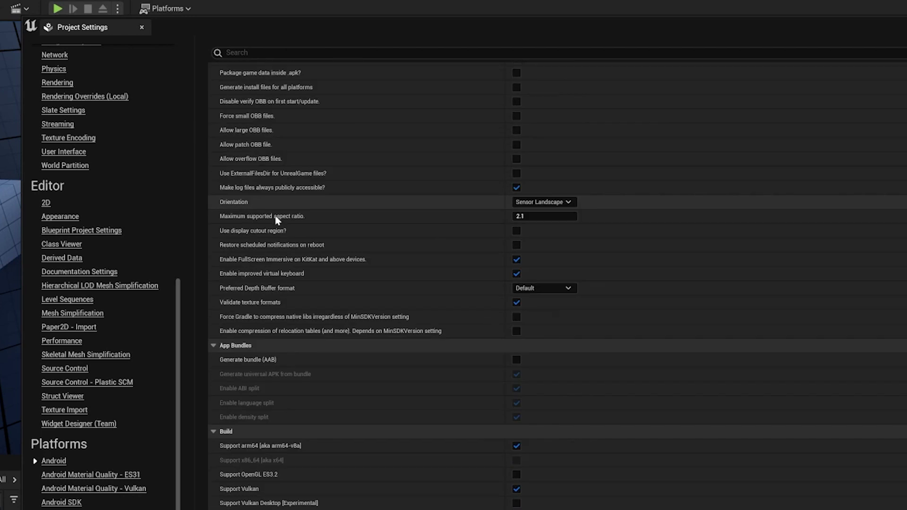
pyautogui.click(888, 444)
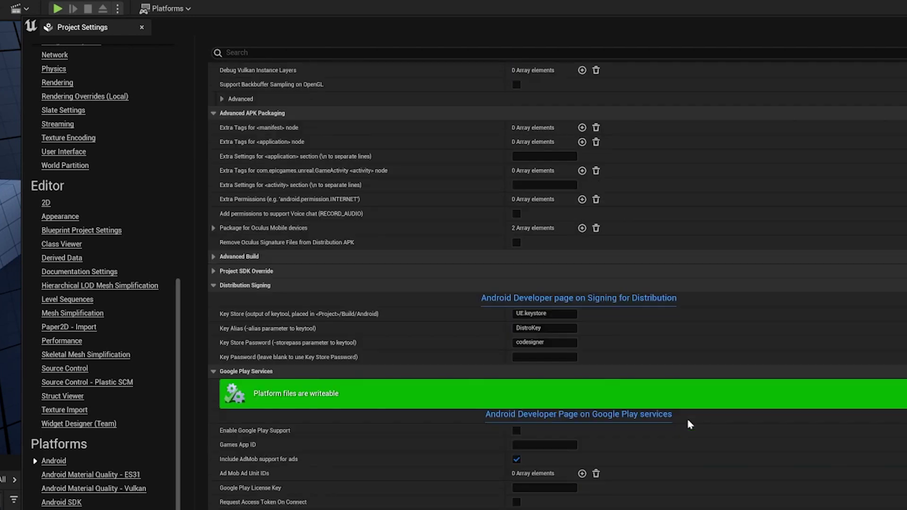
# - Set the Android Package Name to com.epicgames.QUESTPRO, check the Android SDK page and close the project settings
pyautogui.scroll(-15, 687, 417)
pyautogui.scroll(18, 687, 417)
pyautogui.scroll(20, 687, 417)
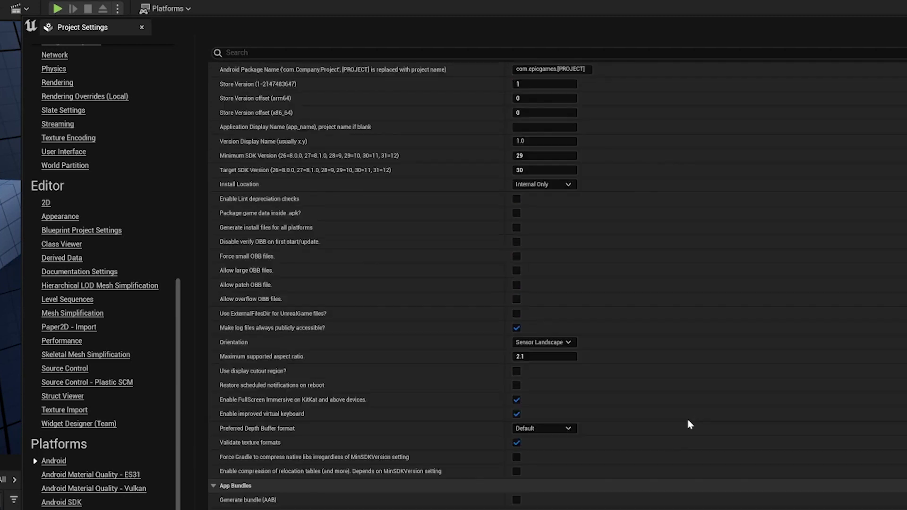
pyautogui.moveTo(557, 252); pyautogui.dragTo(591, 252)
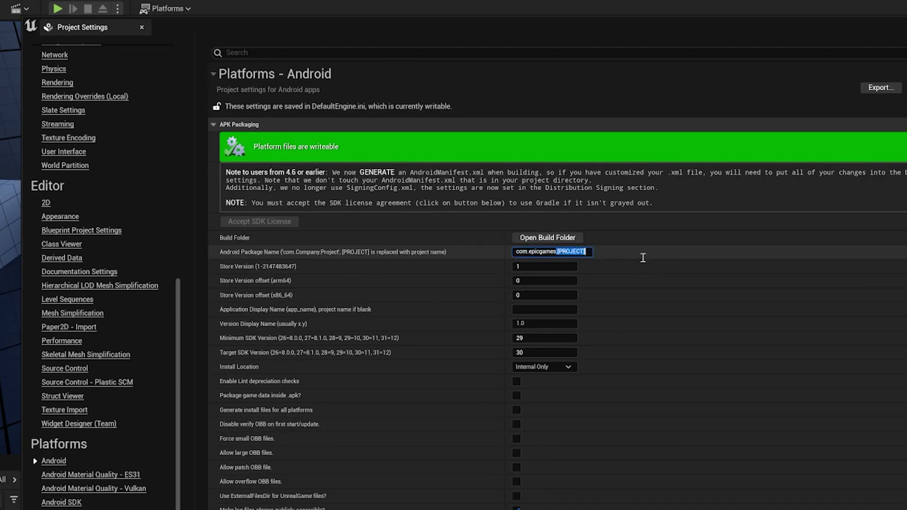
pyautogui.write('QUESTPRO')
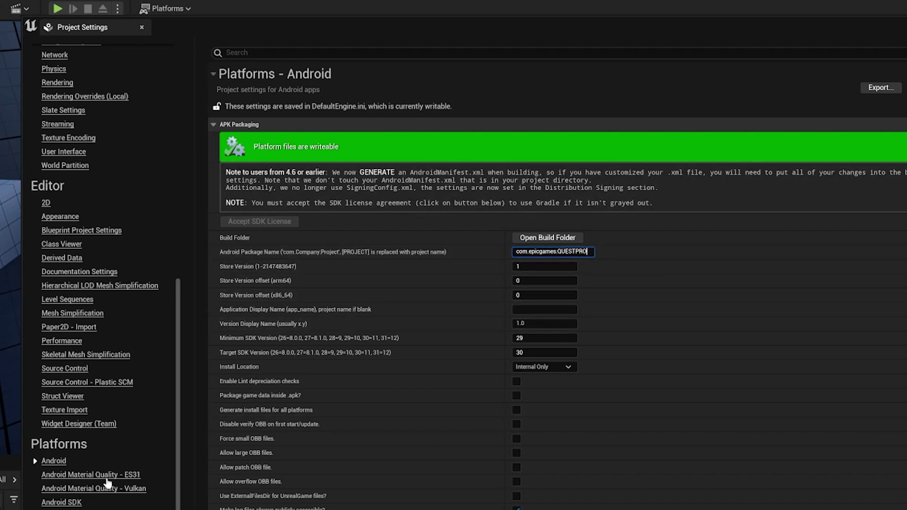
pyautogui.click(61, 503)
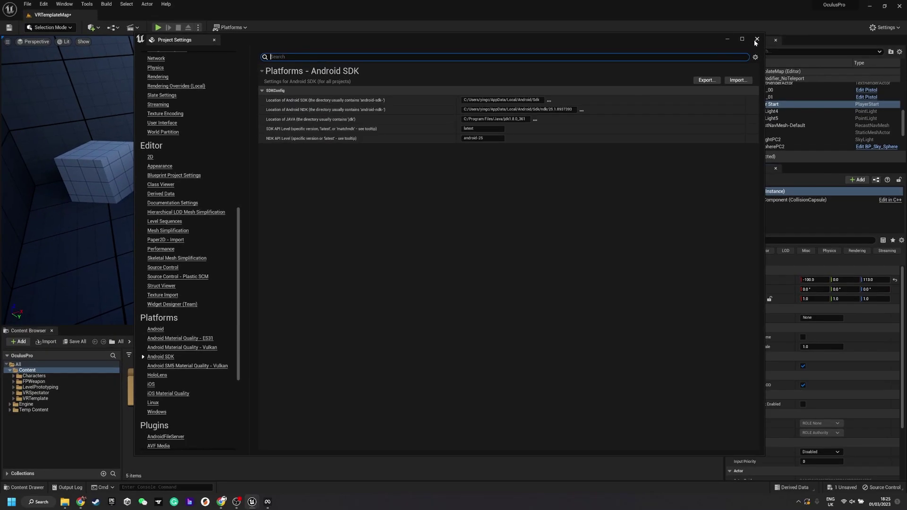
pyautogui.click(757, 41)
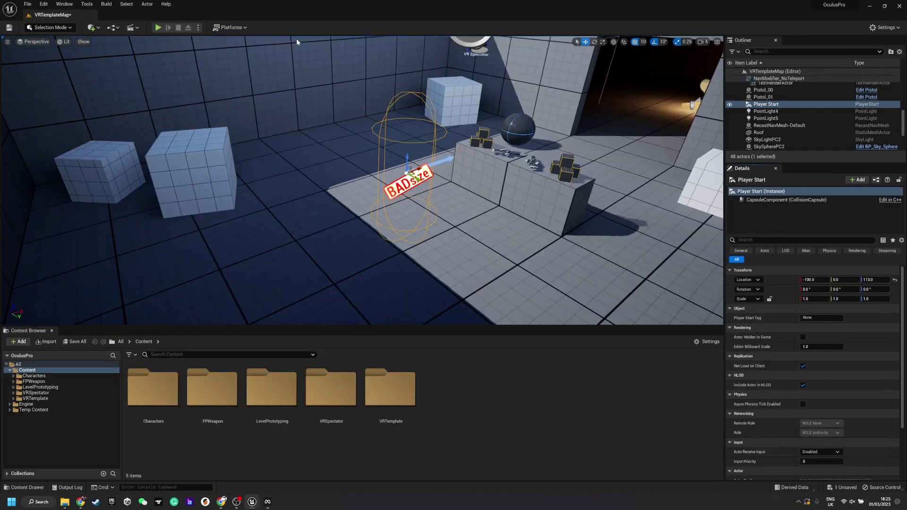
# - Update the Quest Pro device in the Android platform options and restart the editor, saving the map
pyautogui.click(248, 27)
pyautogui.moveTo(315, 48)
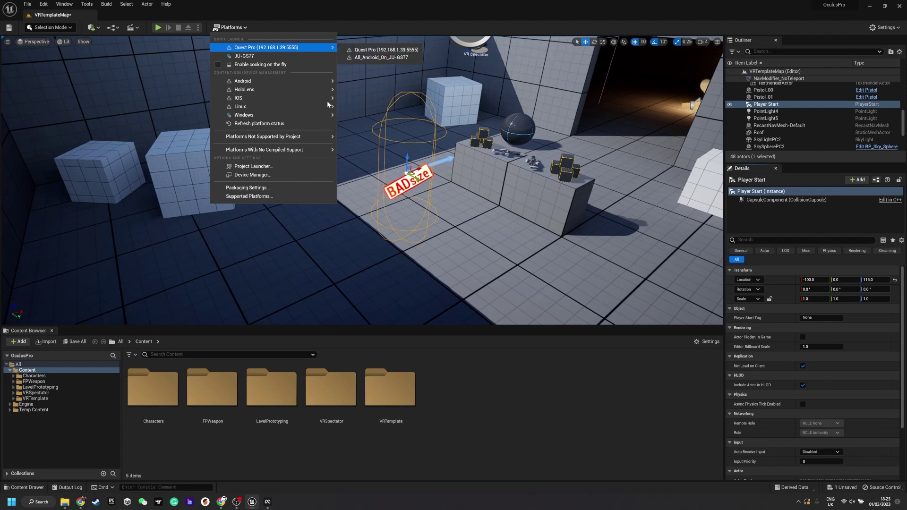
pyautogui.click(240, 28)
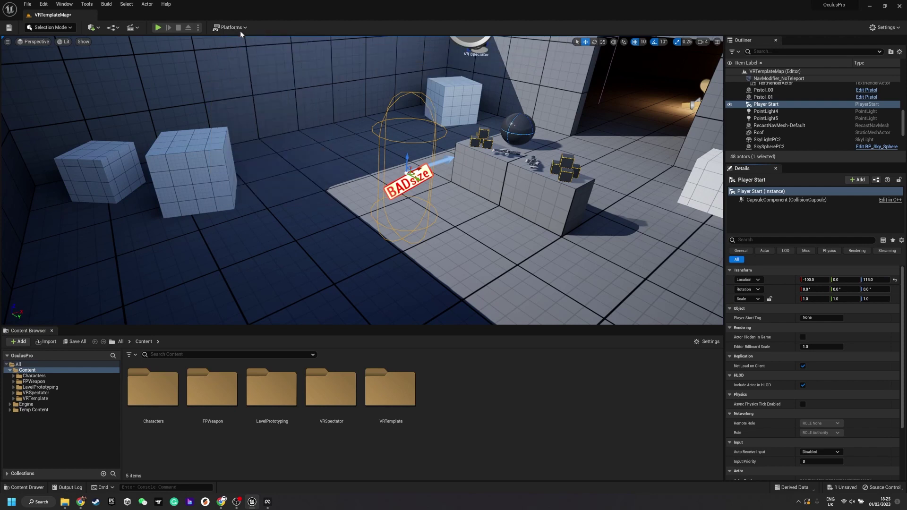
pyautogui.click(240, 28)
pyautogui.click(245, 121)
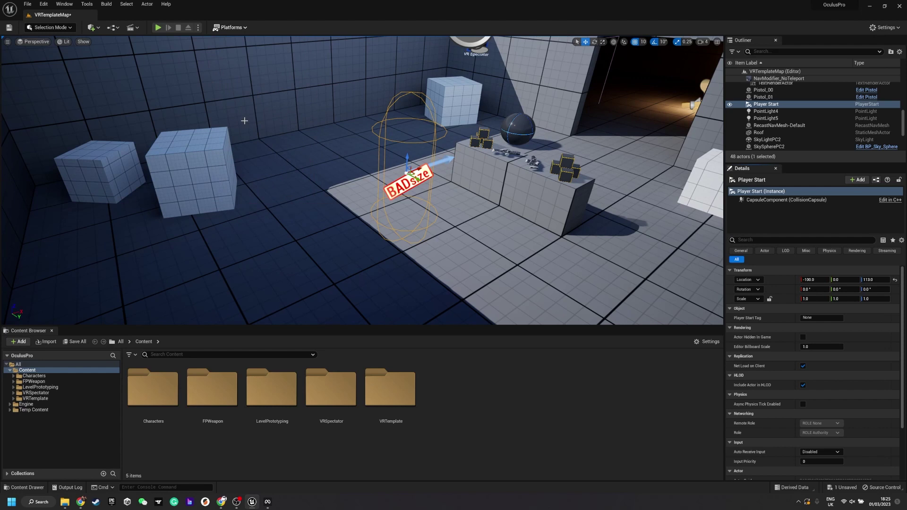
pyautogui.click(237, 28)
pyautogui.moveTo(242, 81)
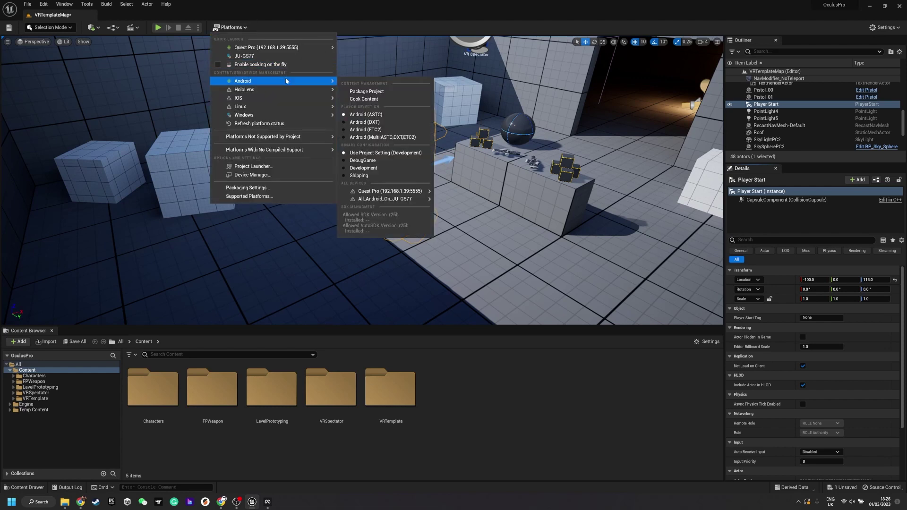
pyautogui.moveTo(392, 191)
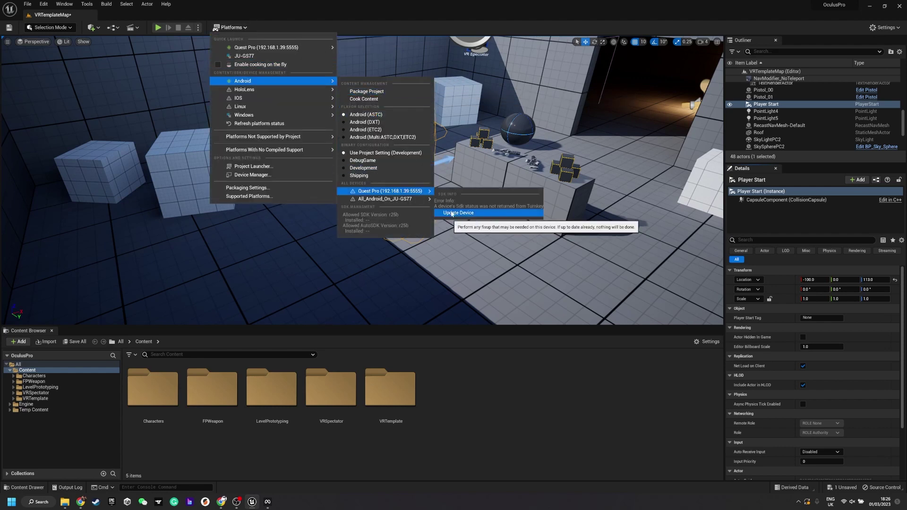
pyautogui.click(453, 213)
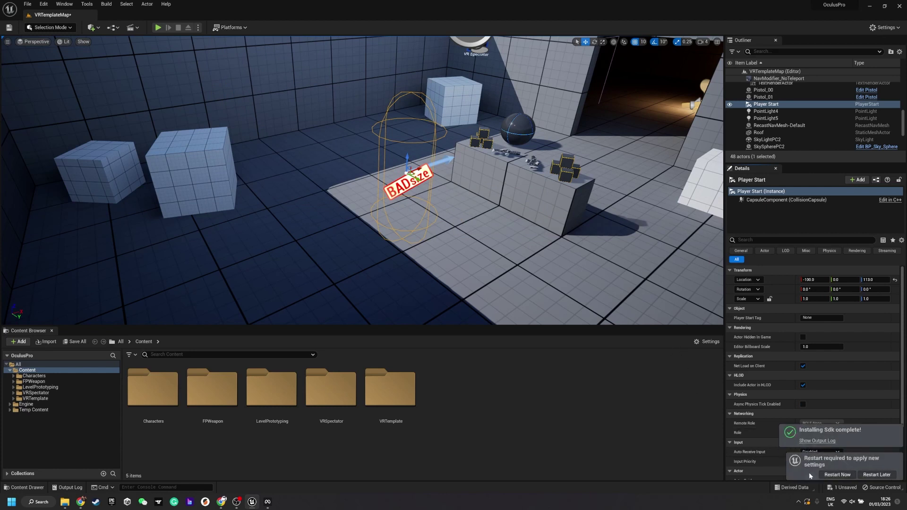
pyautogui.click(837, 474)
pyautogui.click(472, 330)
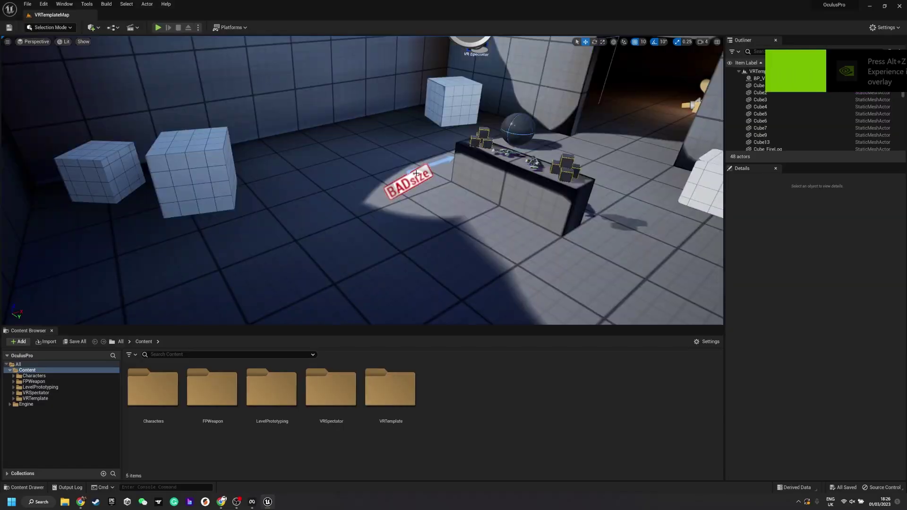
# - Launch the project on the Quest Pro (192.168.1.39:5555) and bring up the device manager in Meta Quest Developer Hub
pyautogui.click(237, 27)
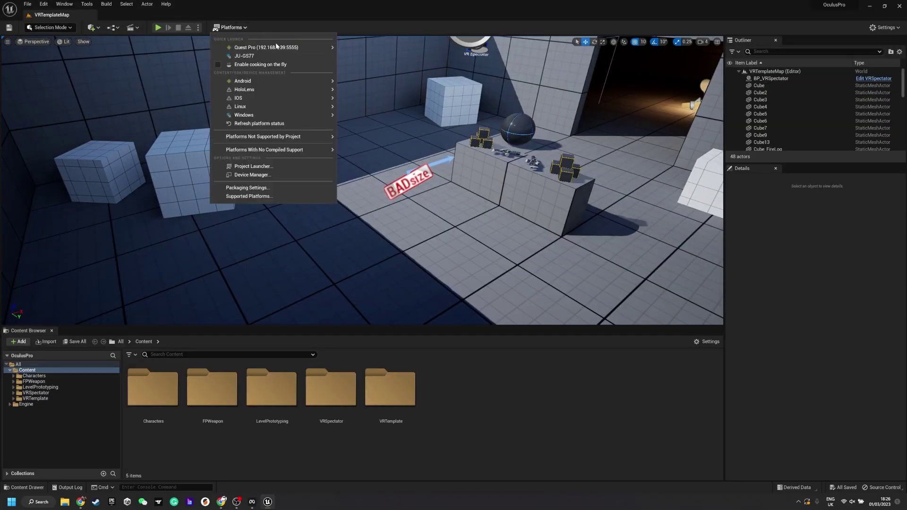
pyautogui.moveTo(283, 47)
pyautogui.click(371, 48)
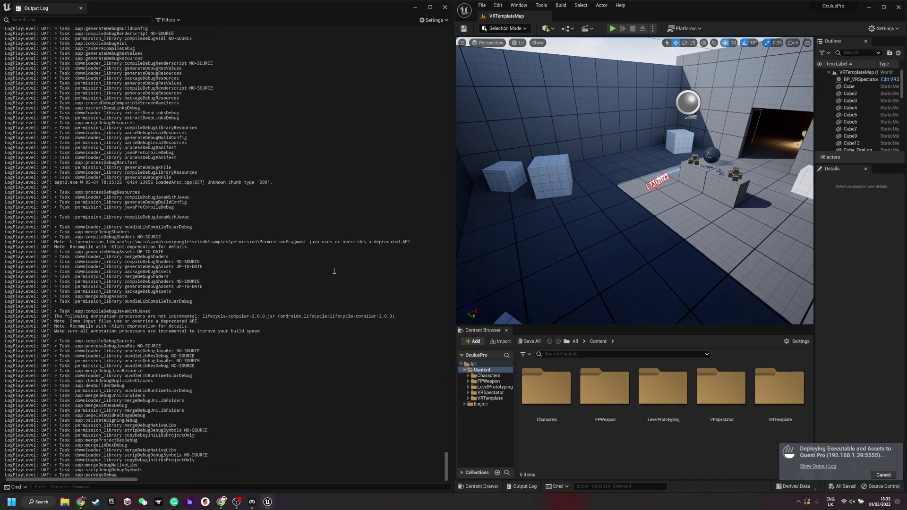
pyautogui.click(252, 502)
pyautogui.click(260, 480)
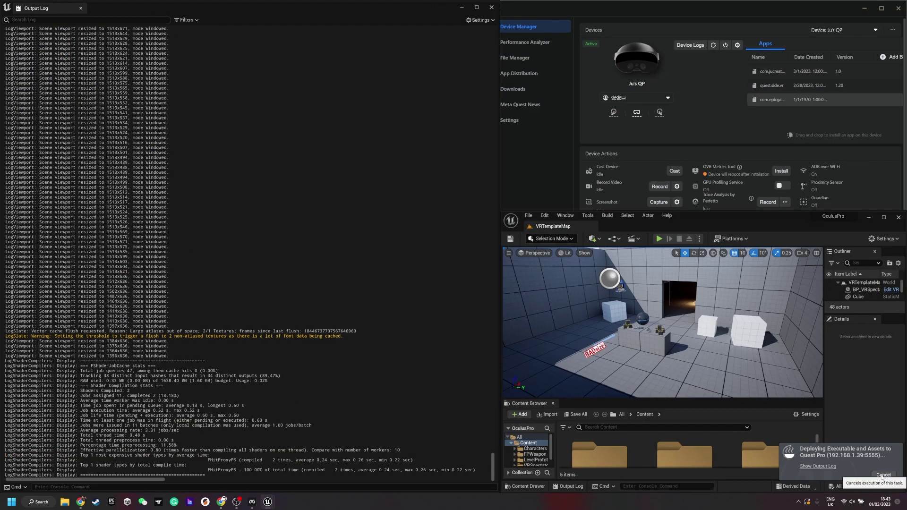
pyautogui.scroll(-1, 654, 177)
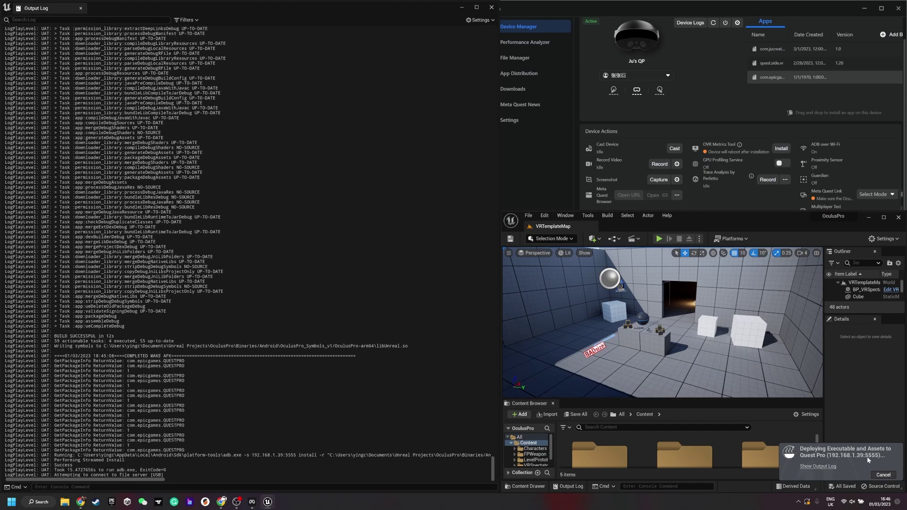
# - Try to launch the project on the Quest Pro listed by its serial number, and cancel the deployment
pyautogui.click(732, 239)
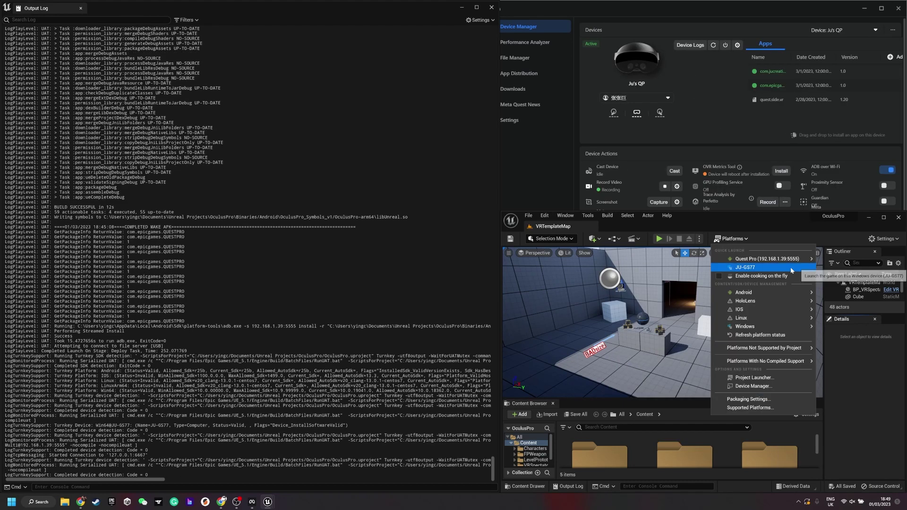
pyautogui.click(652, 261)
pyautogui.click(252, 502)
pyautogui.click(509, 120)
pyautogui.tripleClick(664, 97)
pyautogui.click(846, 457)
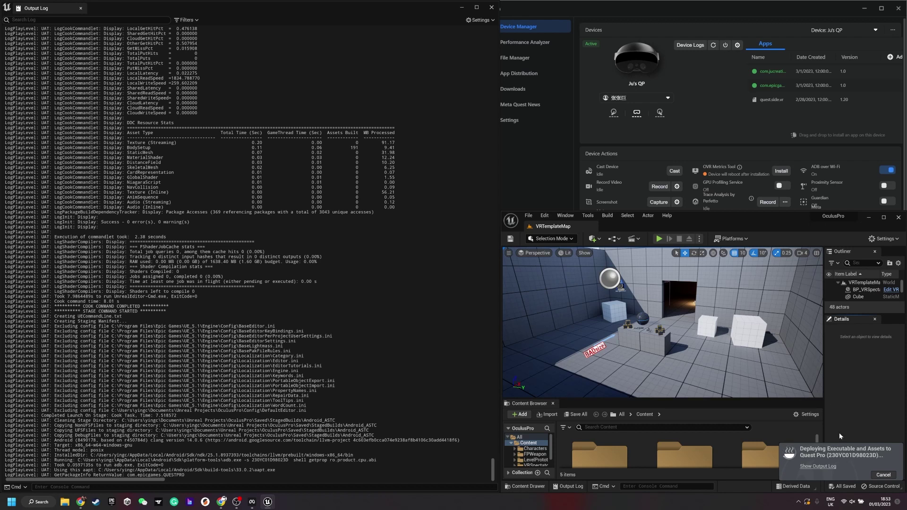
pyautogui.click(877, 473)
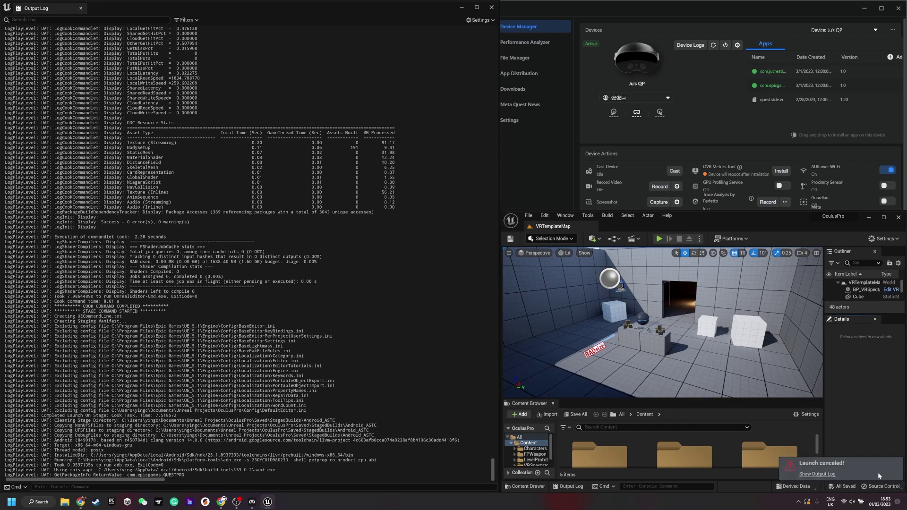
# - Package the project for Android into a new folder named QuestPro1 inside the project's Build folder
pyautogui.click(699, 239)
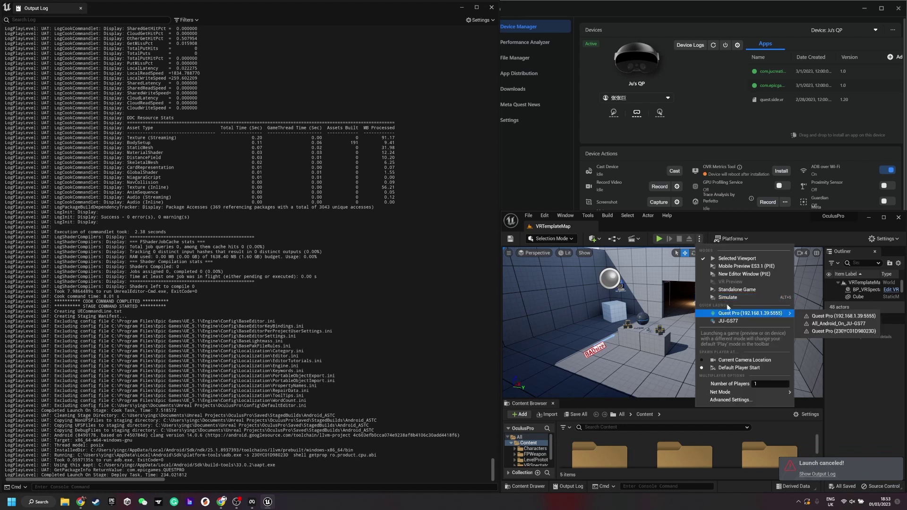
pyautogui.click(743, 240)
pyautogui.moveTo(756, 293)
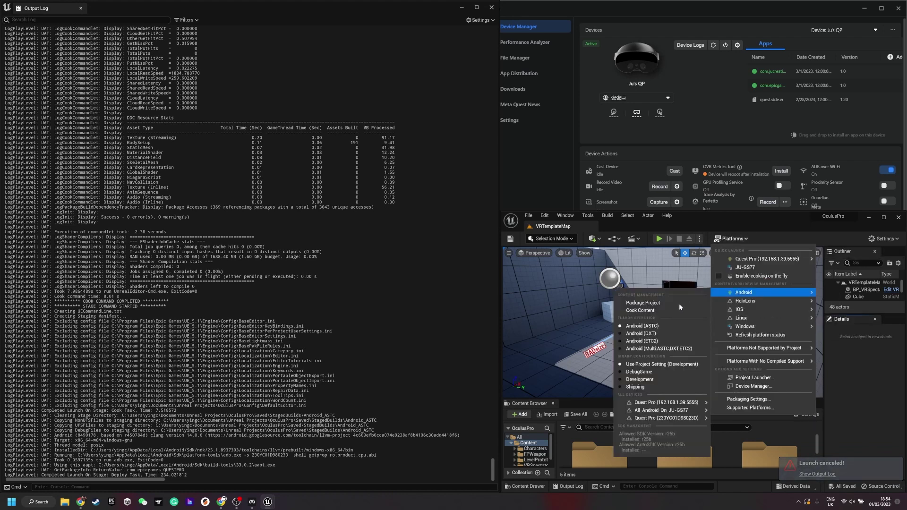
pyautogui.click(674, 305)
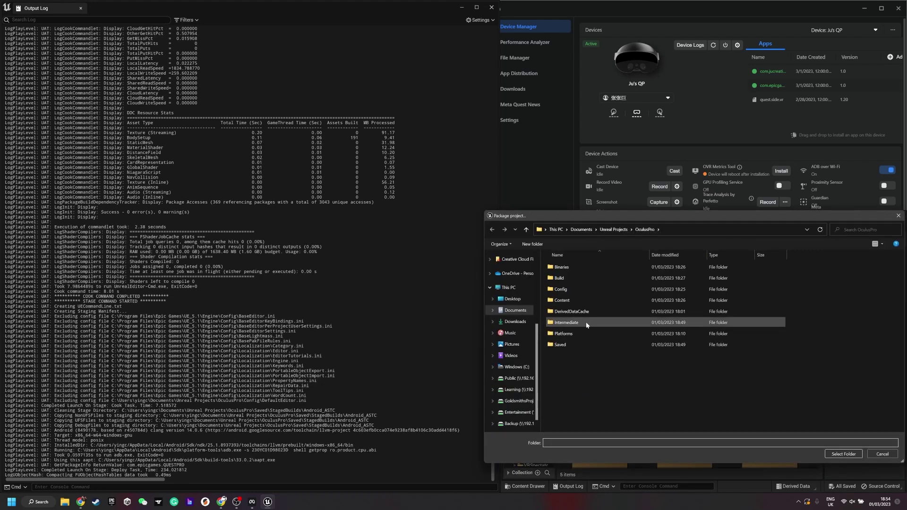
pyautogui.doubleClick(567, 277)
pyautogui.rightClick(609, 316)
pyautogui.write('wfQu')
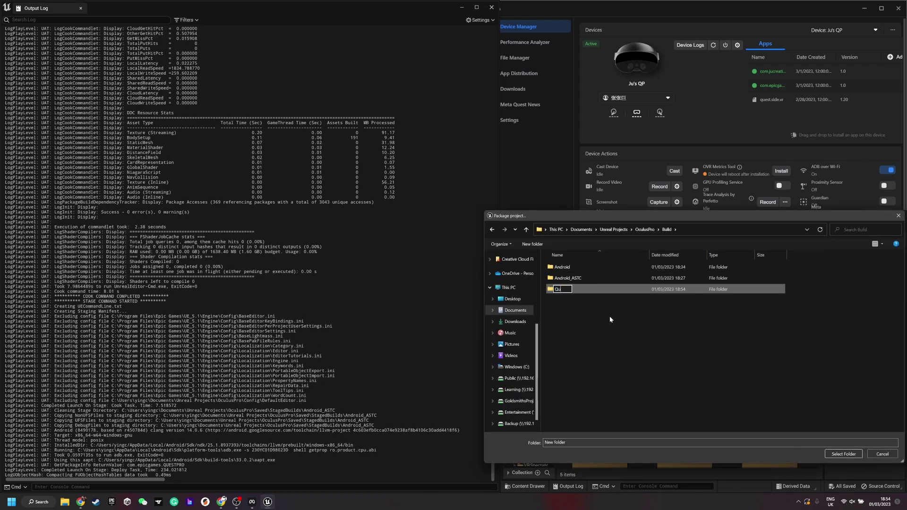
pyautogui.write('estPro1')
pyautogui.press('Return')
pyautogui.press('Return')
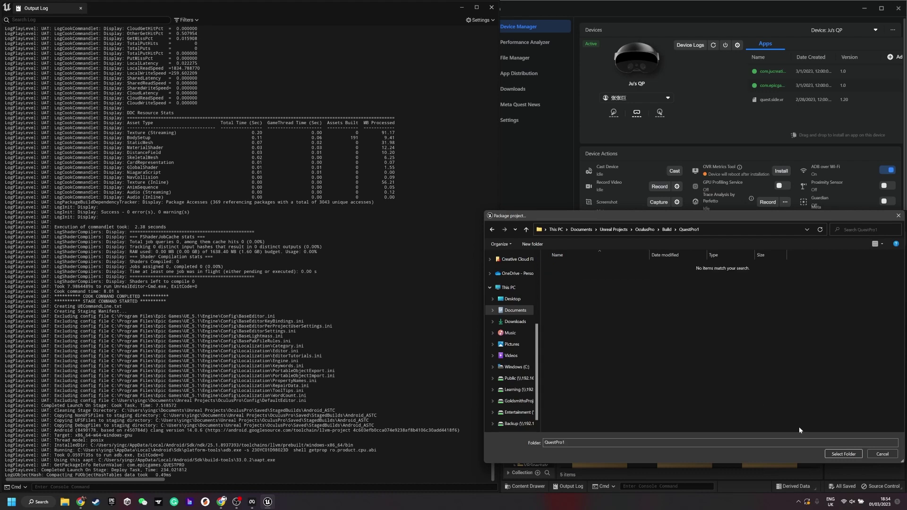
pyautogui.click(843, 455)
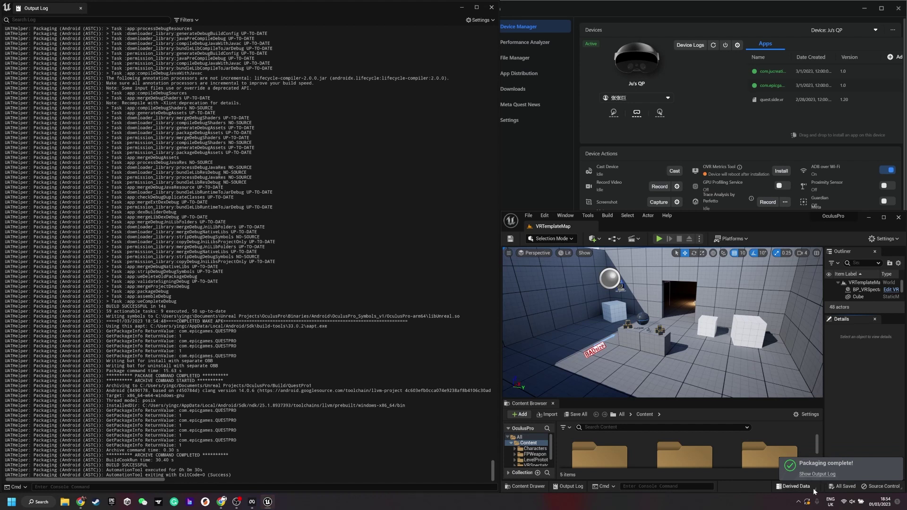
# - Open the packaged output folder Build > QuestPro1 > Android_ASTC in File Explorer, starting from the project's content folder
pyautogui.scroll(1, 165, 473)
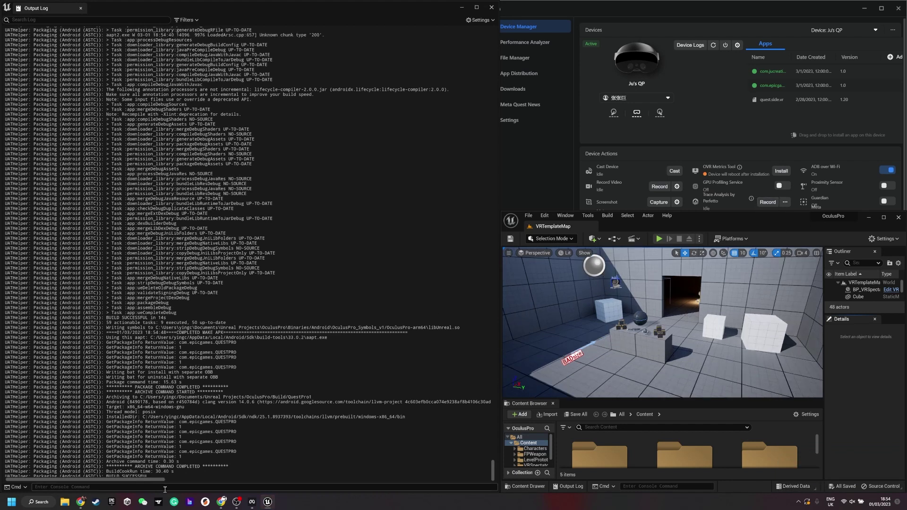
pyautogui.click(65, 501)
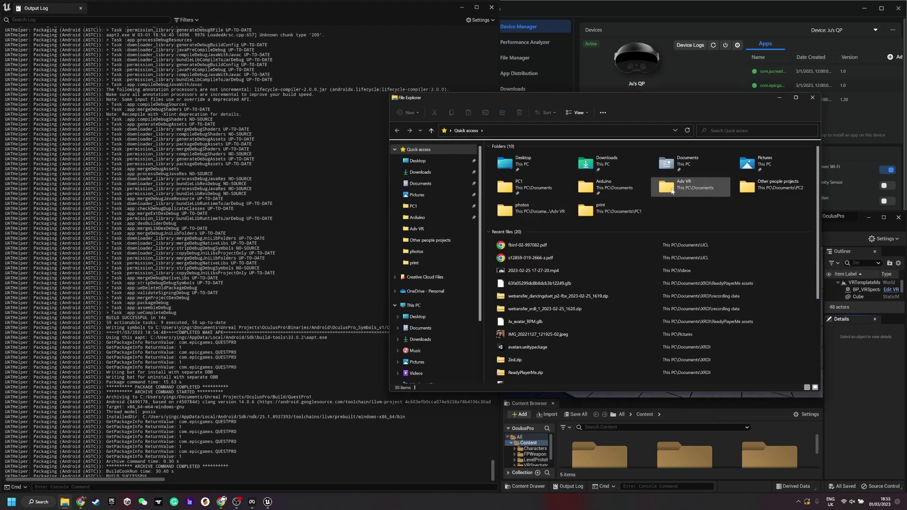
pyautogui.click(599, 453)
pyautogui.rightClick(599, 454)
pyautogui.click(645, 327)
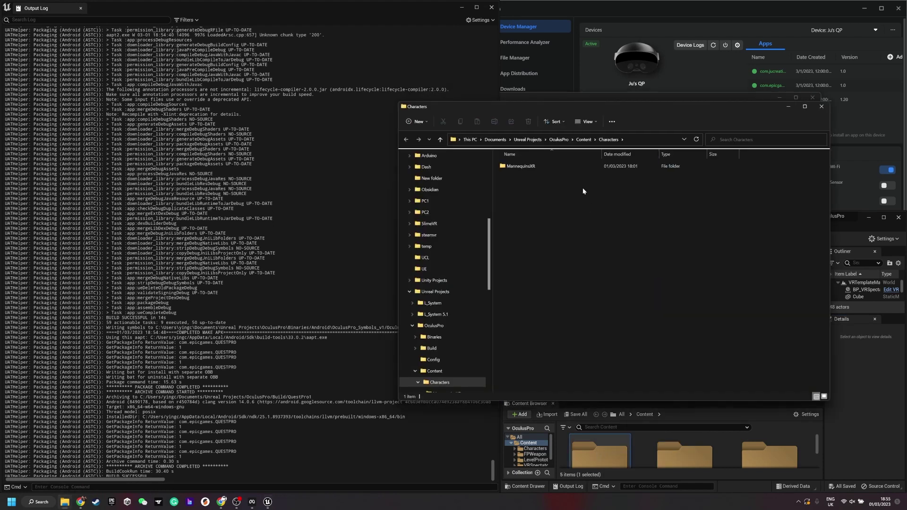
pyautogui.click(552, 141)
pyautogui.doubleClick(525, 176)
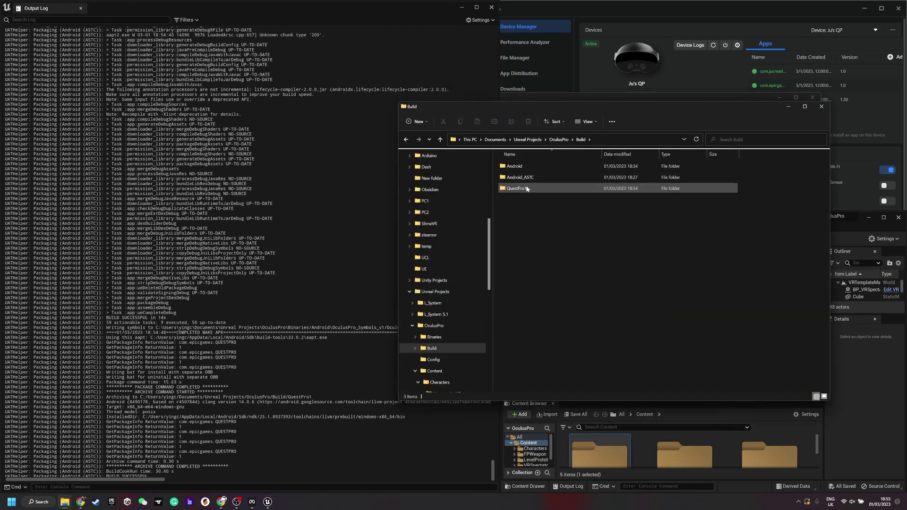
pyautogui.doubleClick(525, 188)
pyautogui.doubleClick(519, 166)
# - Install OculusPro-arm64.apk on the headset by adding it to the apps in Meta Quest Developer Hub
pyautogui.click(521, 201)
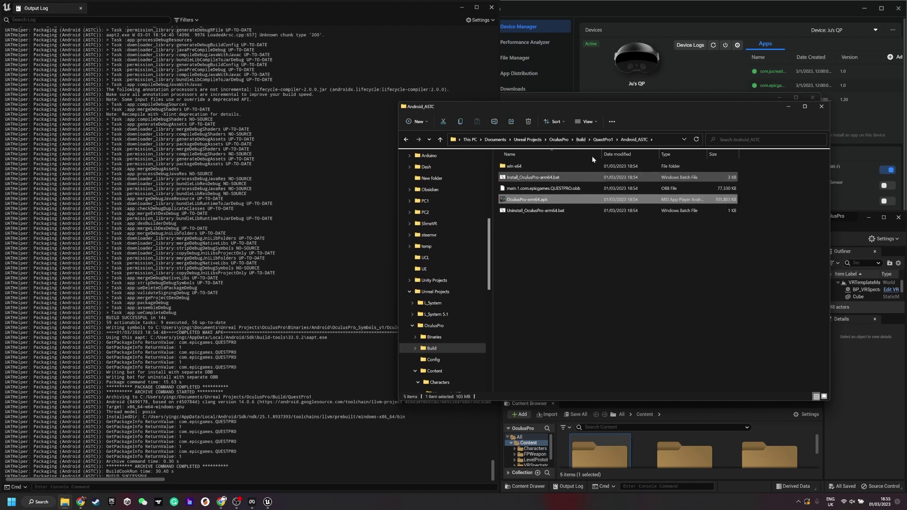
pyautogui.moveTo(729, 105); pyautogui.dragTo(442, 84)
pyautogui.moveTo(241, 177); pyautogui.dragTo(821, 89)
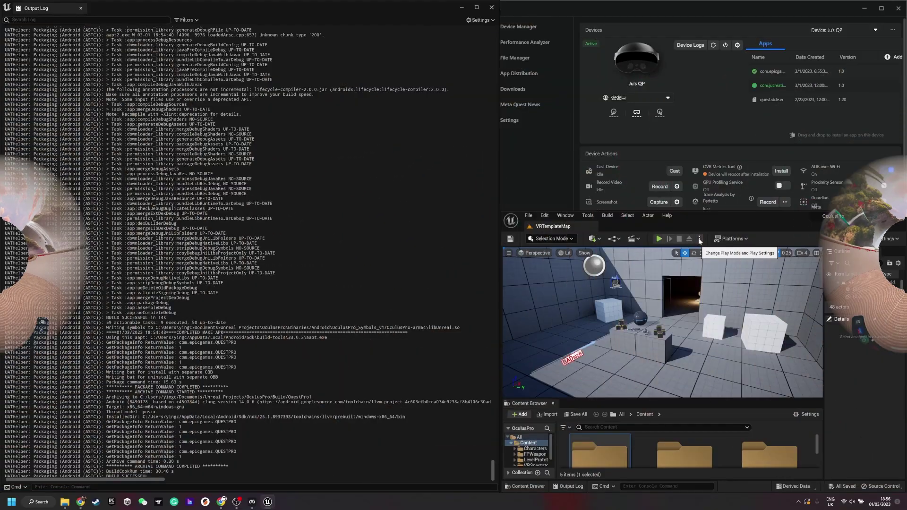
# - Launch the project directly from Unreal on the Quest Pro (192.168.1.39:5555) again and close the output log after the run
pyautogui.click(700, 239)
pyautogui.click(734, 240)
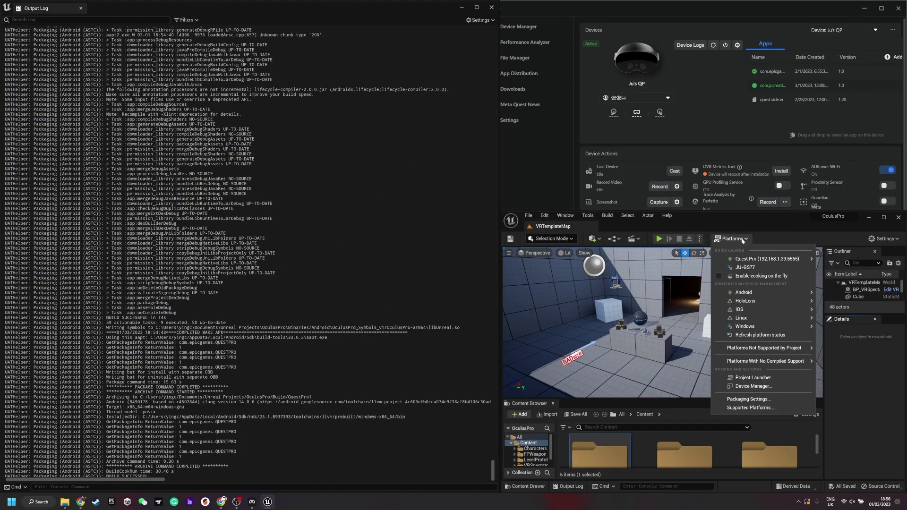
pyautogui.click(784, 260)
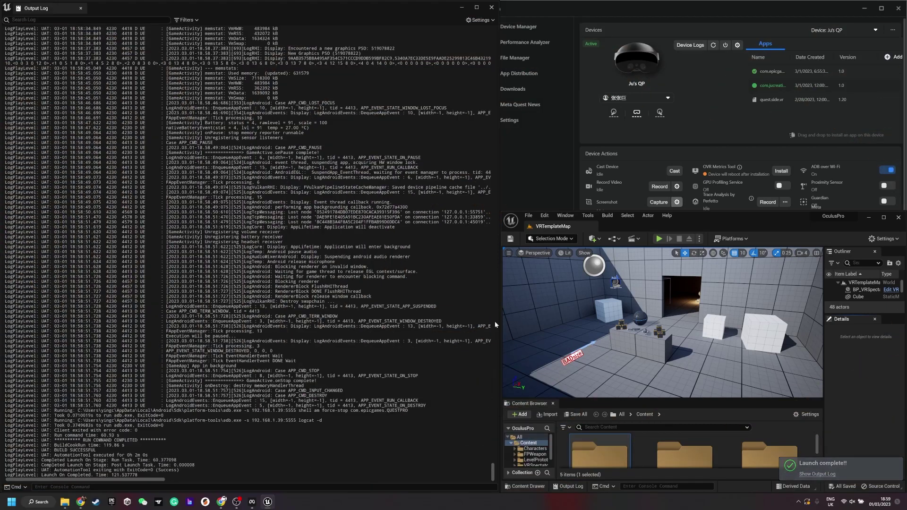
pyautogui.click(492, 8)
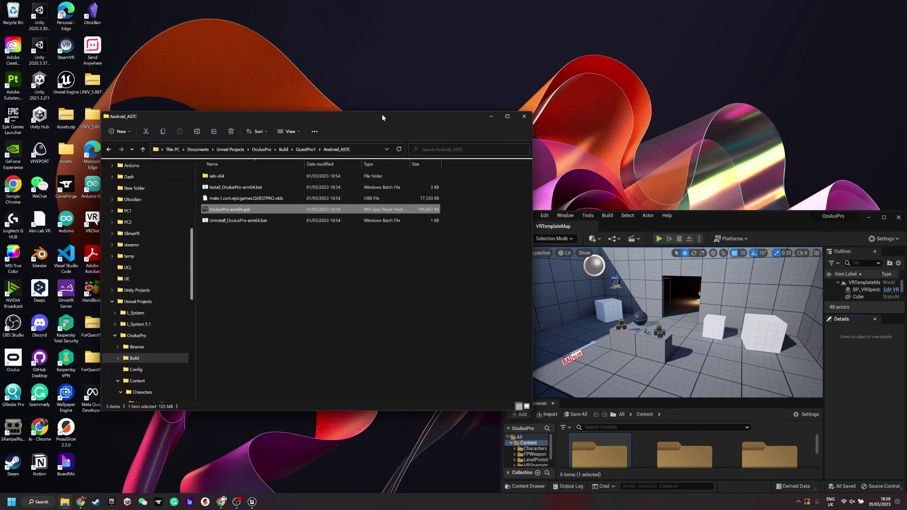
# - Open the ForQuestProDev folder with the setup files and run OculusSetup.exe
pyautogui.doubleClick(240, 243)
pyautogui.doubleClick(232, 187)
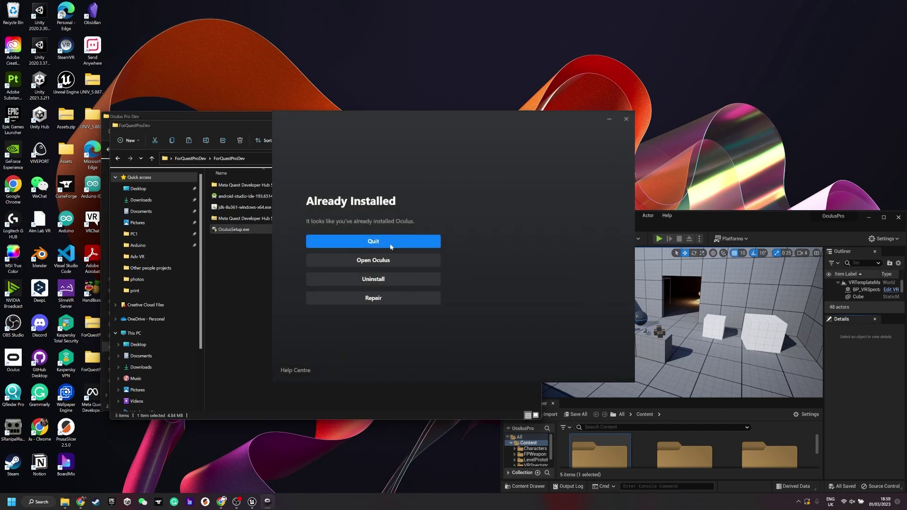
# - Open the already installed Oculus app and start the Quest Link setup, accepting the required driver update
pyautogui.click(401, 259)
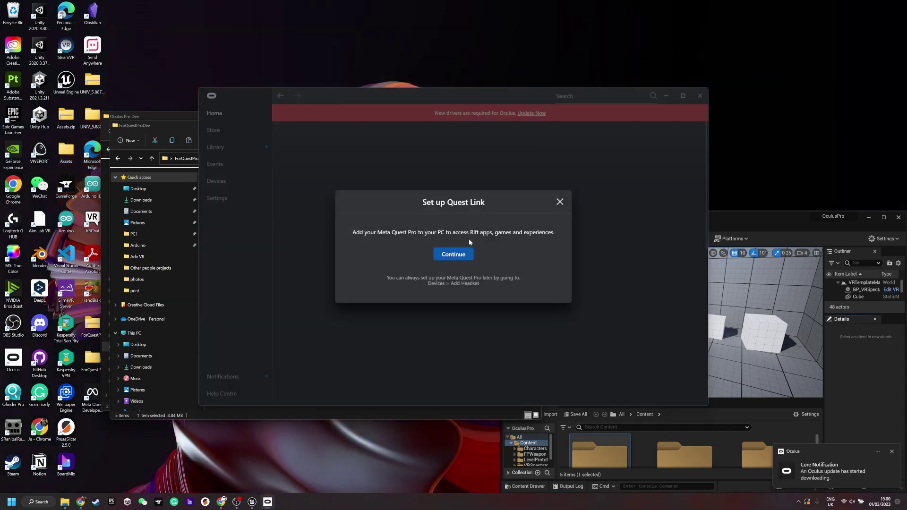
pyautogui.click(454, 254)
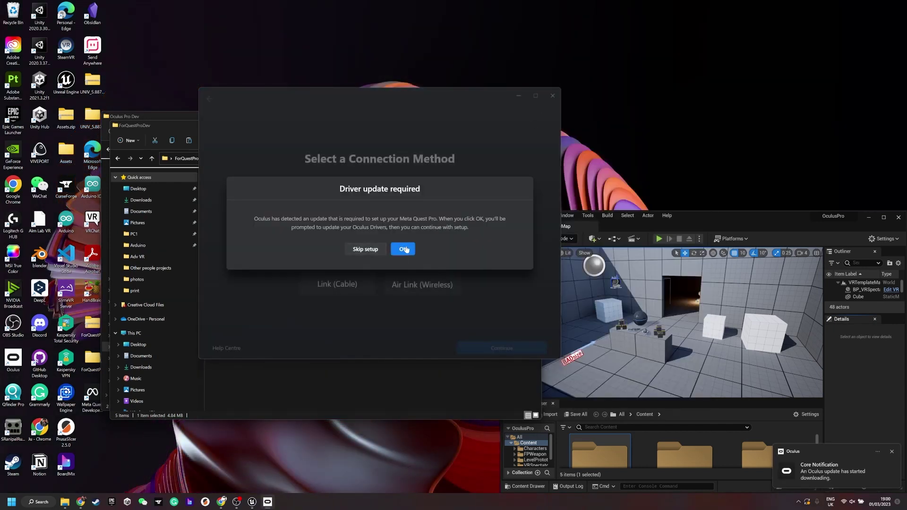
pyautogui.click(405, 249)
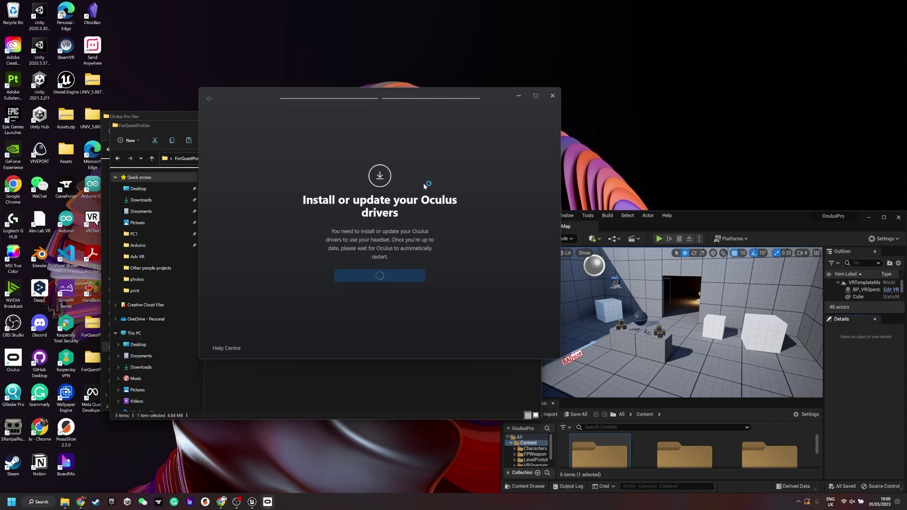
# - Check the play modes for VR Preview in the Unreal editor and move its window clear of the setup windows
pyautogui.click(726, 222)
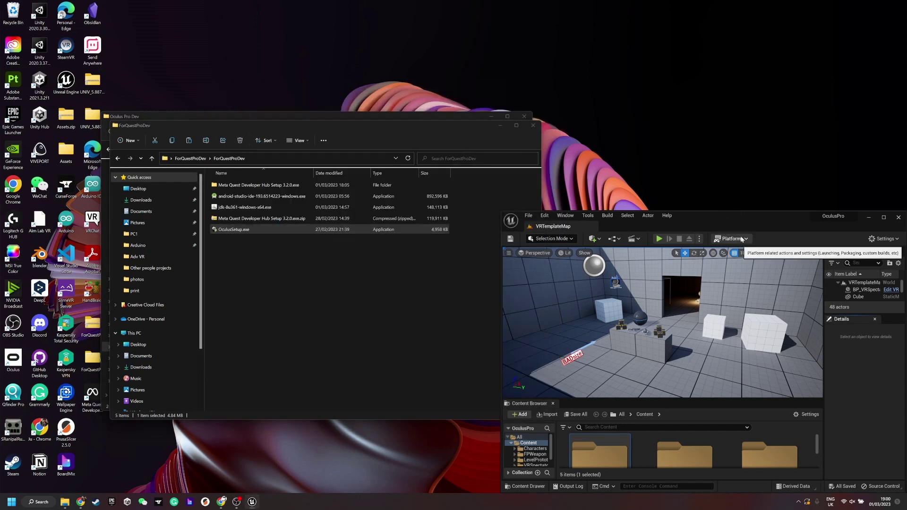
pyautogui.click(700, 238)
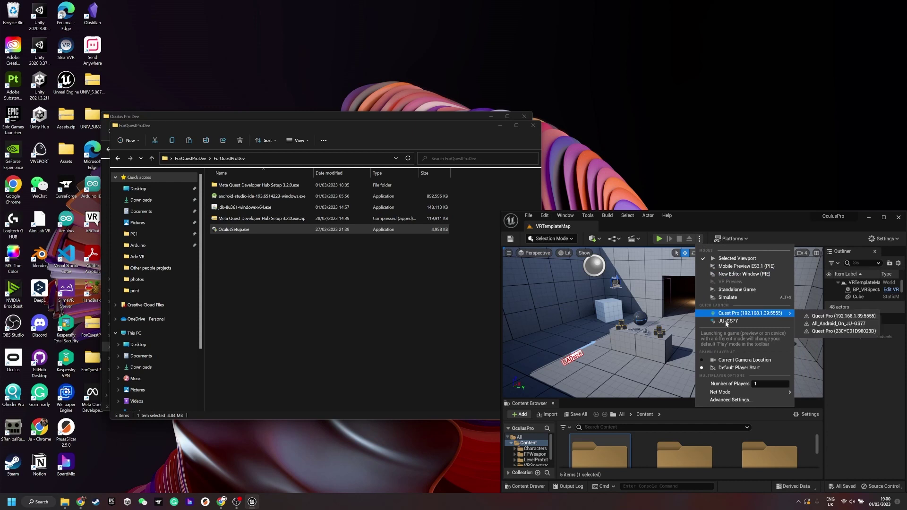
pyautogui.moveTo(807, 214); pyautogui.dragTo(364, 34)
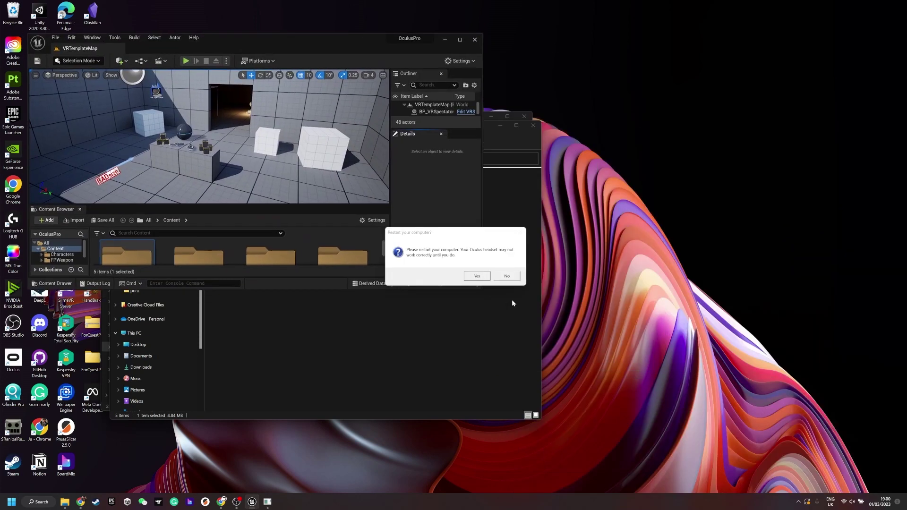
# - Decline the computer restart and complete the Quest Pro setup with Link (Cable) as the connection method
pyautogui.moveTo(486, 238); pyautogui.dragTo(659, 238)
pyautogui.click(679, 277)
pyautogui.click(490, 348)
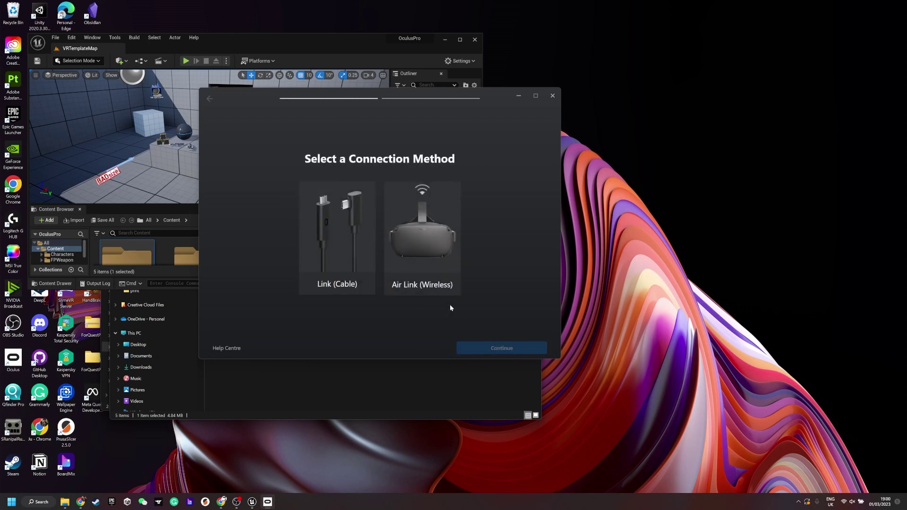
pyautogui.click(343, 236)
pyautogui.click(496, 348)
pyautogui.click(515, 348)
pyautogui.click(516, 349)
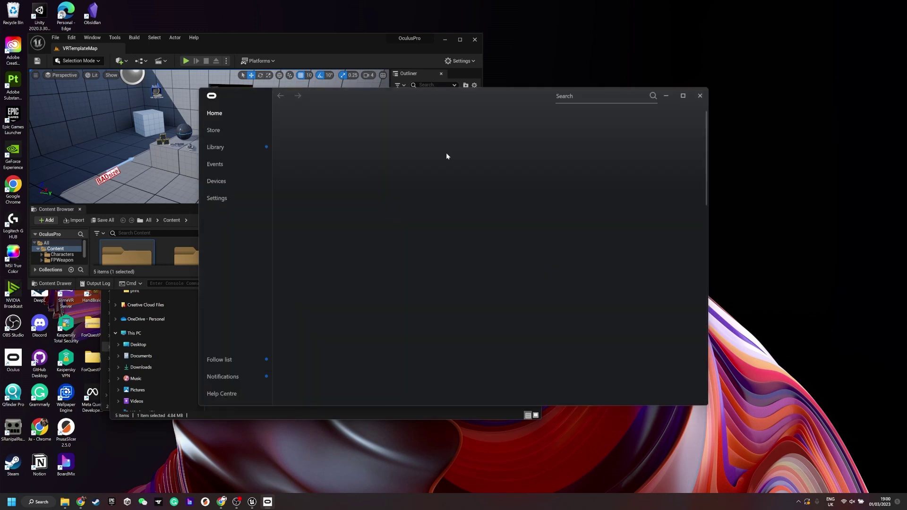
# - Open the Oculus device list, run the required Oculus update and move the app window beside the editor
pyautogui.click(242, 183)
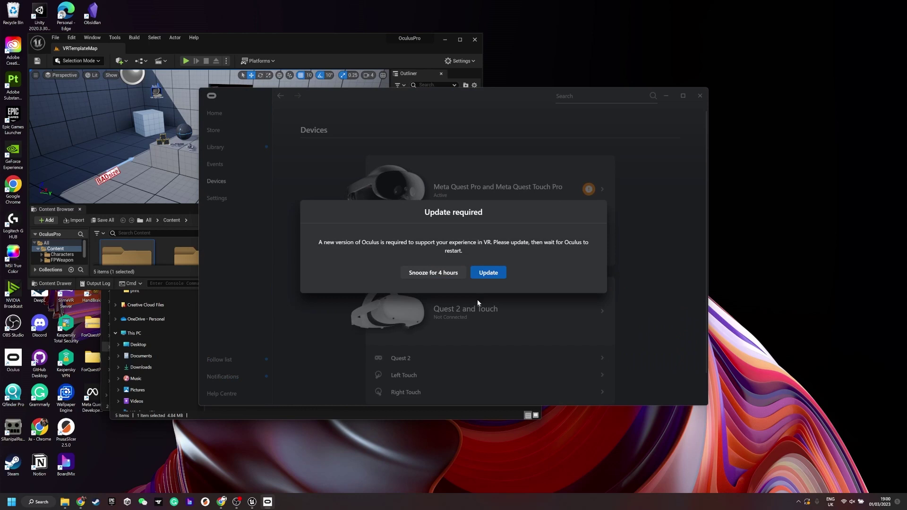
pyautogui.click(489, 273)
pyautogui.moveTo(523, 118); pyautogui.dragTo(755, 46)
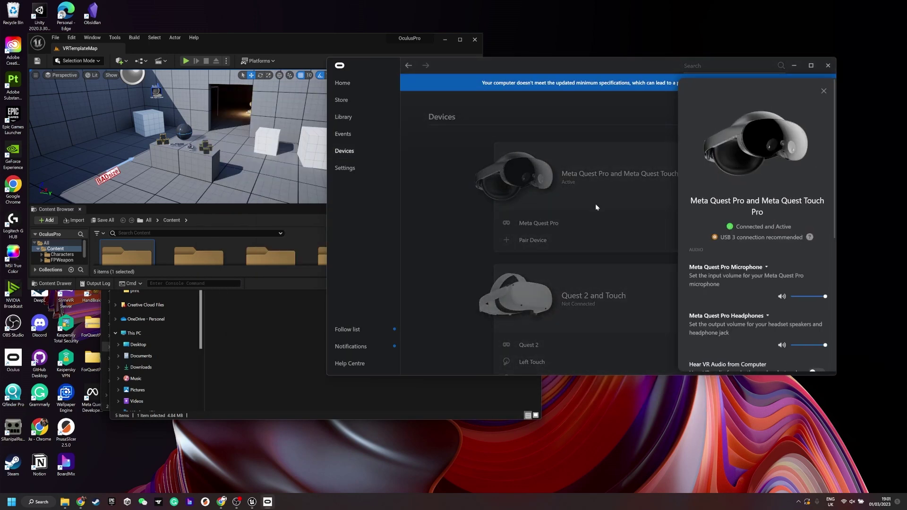
# - Open the general Oculus settings to check Unknown Sources and the active OpenXR runtime
pyautogui.click(595, 207)
pyautogui.click(369, 167)
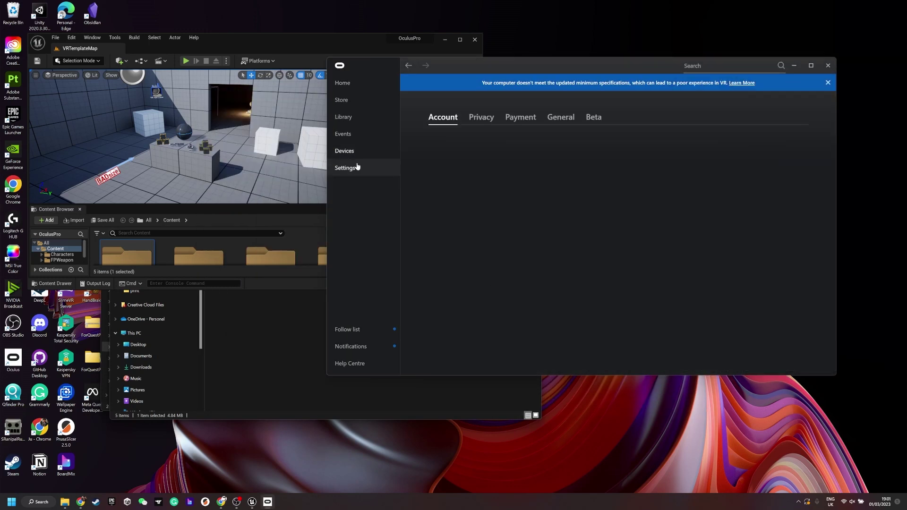
pyautogui.click(556, 118)
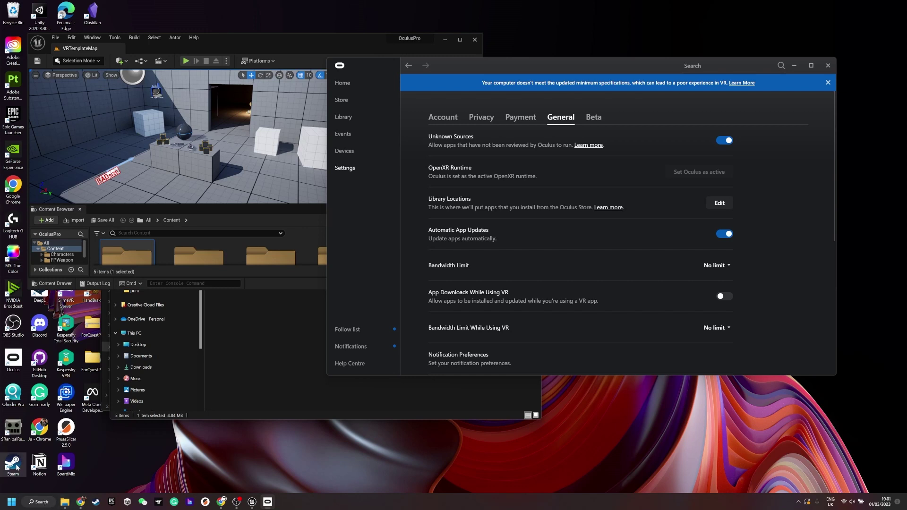
pyautogui.press('super+s')
pyautogui.write('st')
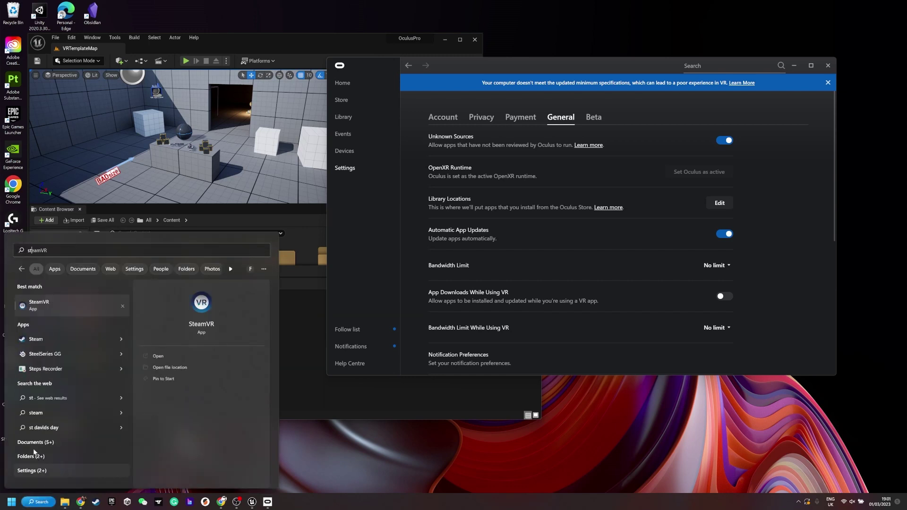
pyautogui.press('Escape')
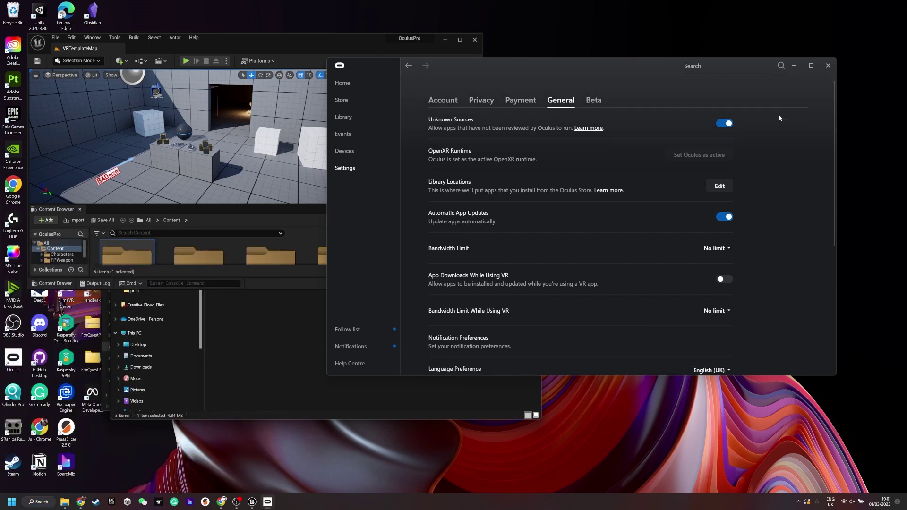
# - Return to the Oculus device list and review the details of Meta Quest Pro and Meta Quest Touch Pro
pyautogui.moveTo(660, 63); pyautogui.dragTo(604, 126)
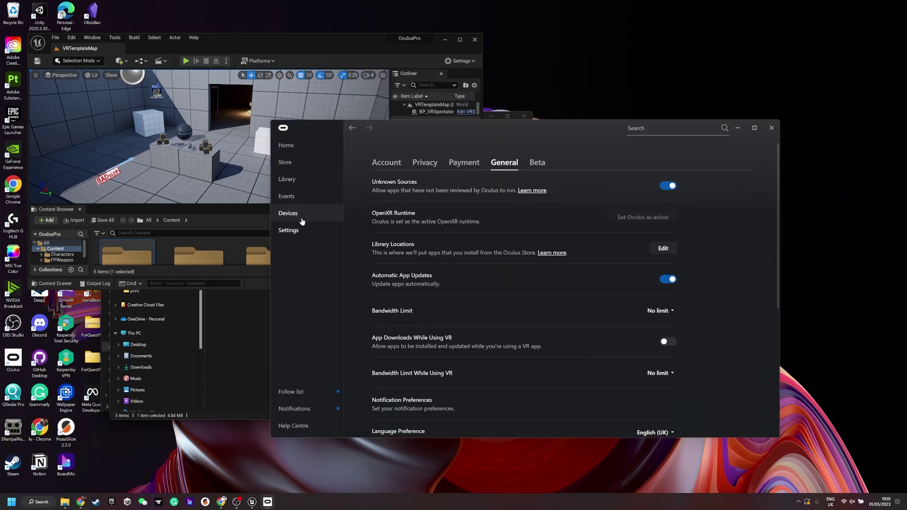
pyautogui.click(302, 146)
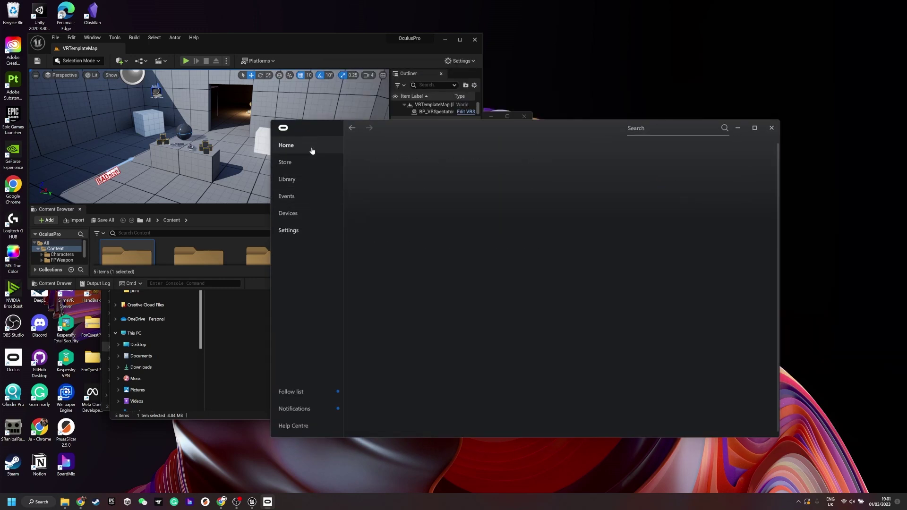
pyautogui.click(286, 212)
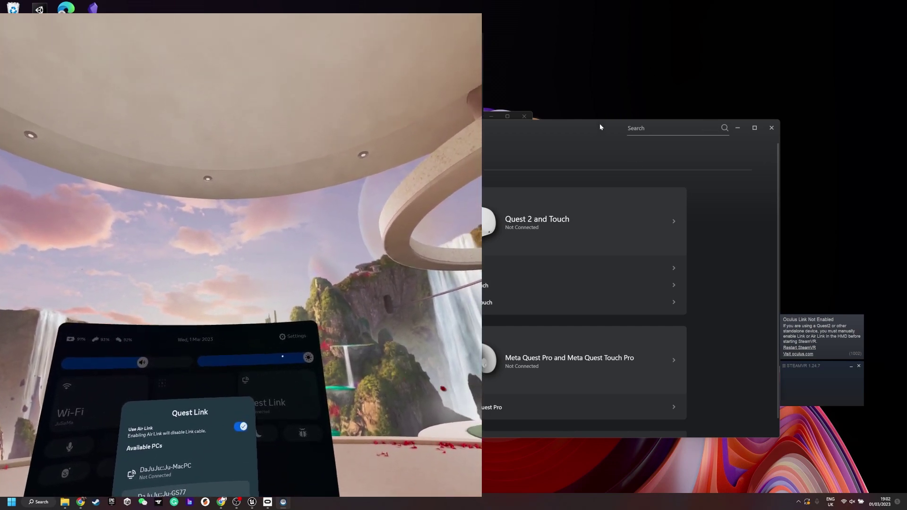
pyautogui.moveTo(600, 125); pyautogui.dragTo(563, 132)
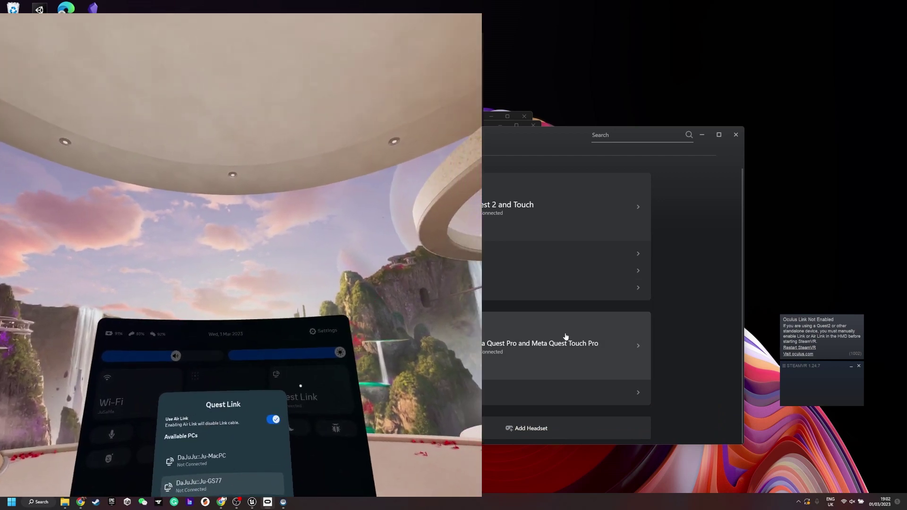
pyautogui.click(562, 338)
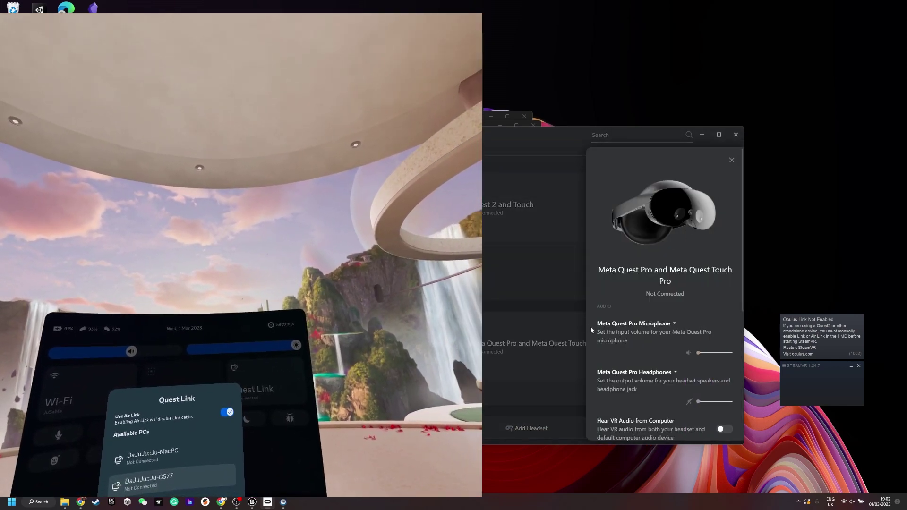
pyautogui.scroll(-5, 634, 338)
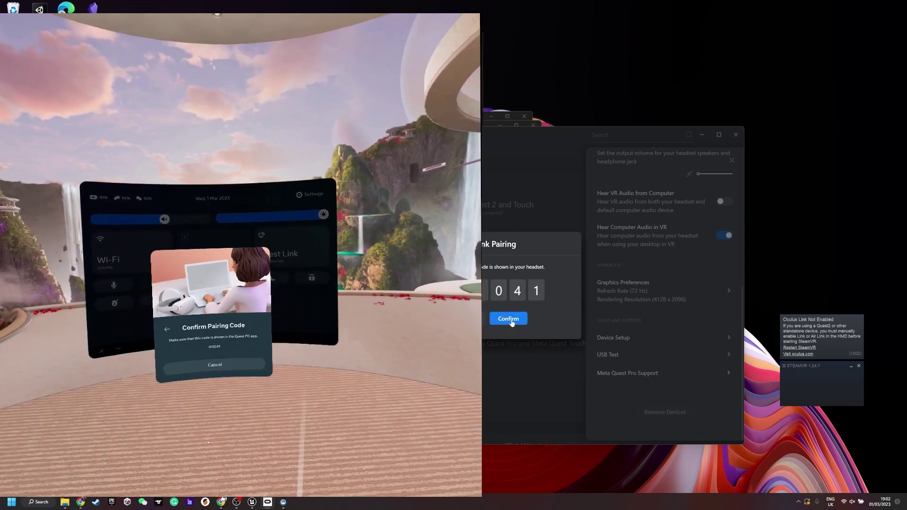
# - Confirm the Air Link pairing code for the Quest Pro and close the pairing dialog
pyautogui.click(511, 320)
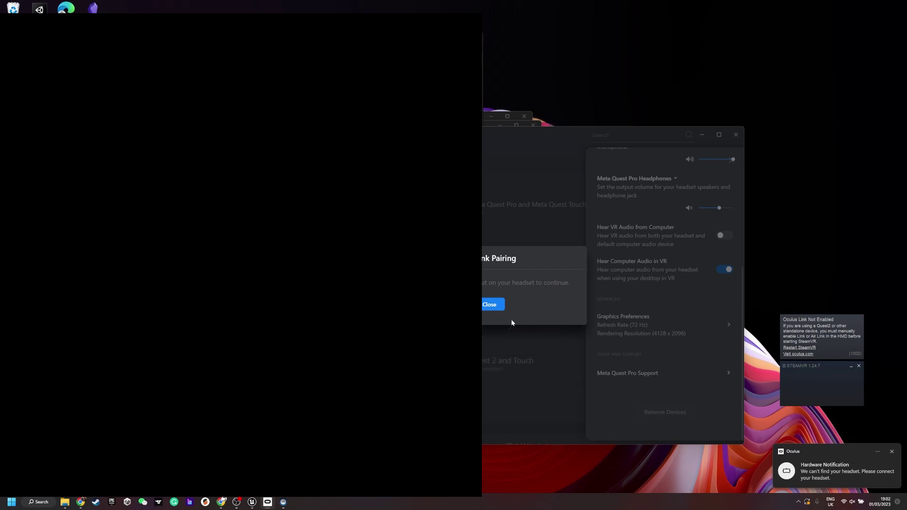
pyautogui.click(809, 348)
pyautogui.click(489, 306)
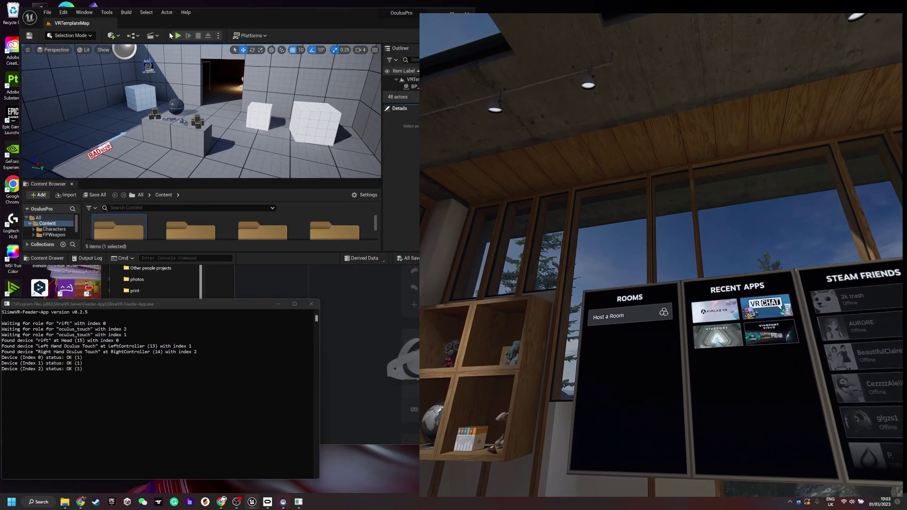
# - Refresh the platform status in Unreal and check whether VR Preview is available among the play modes
pyautogui.click(256, 38)
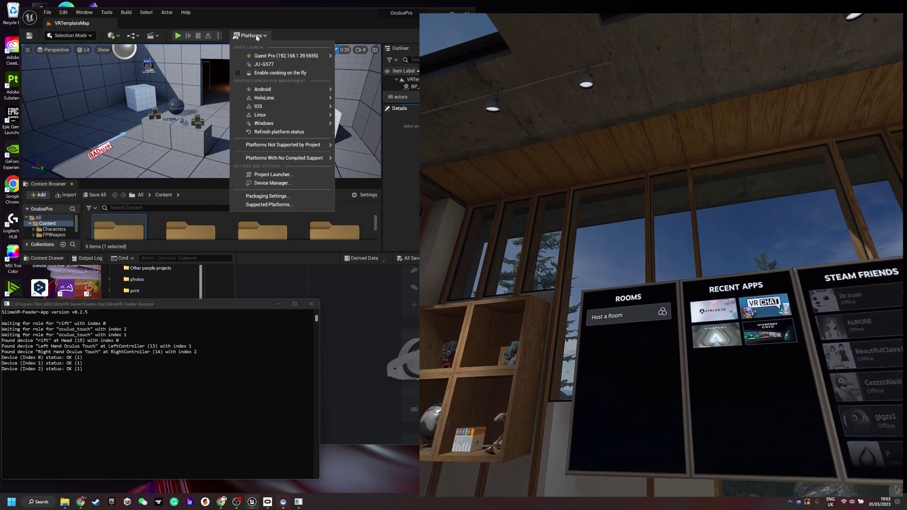
pyautogui.click(218, 36)
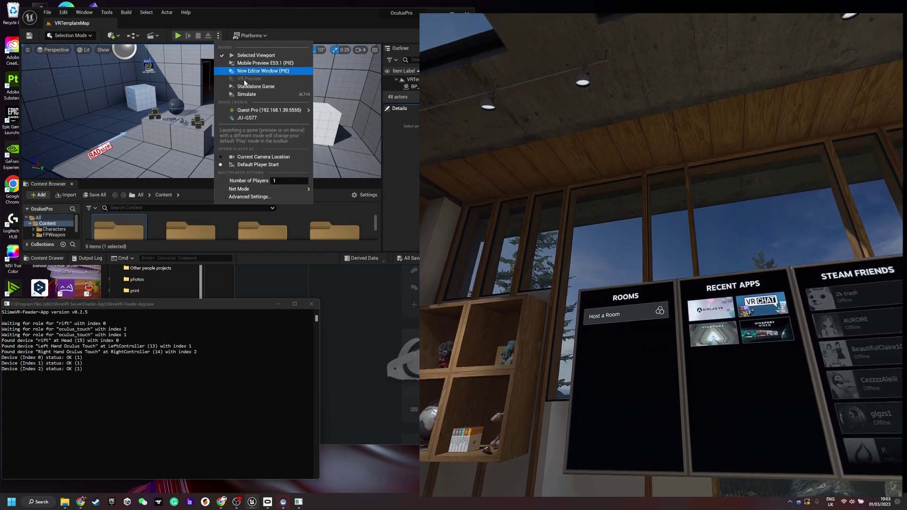
pyautogui.click(250, 35)
pyautogui.click(250, 35)
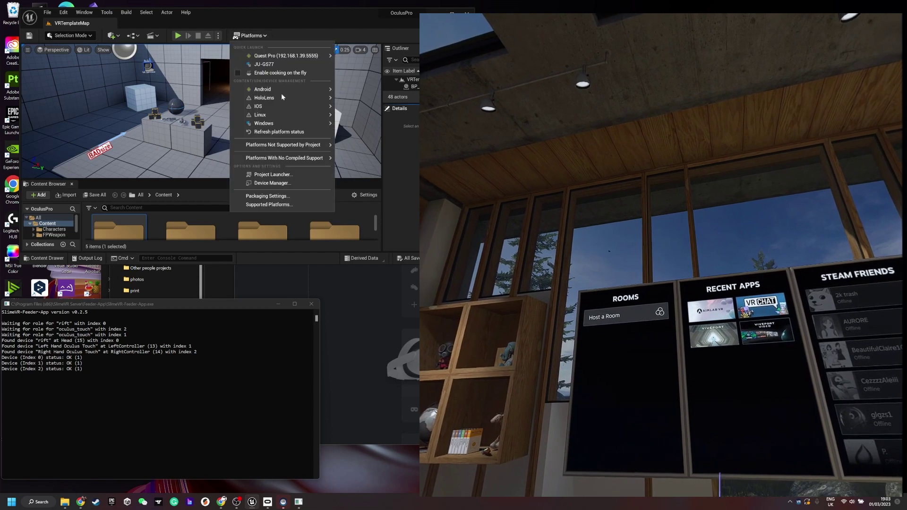
pyautogui.click(282, 131)
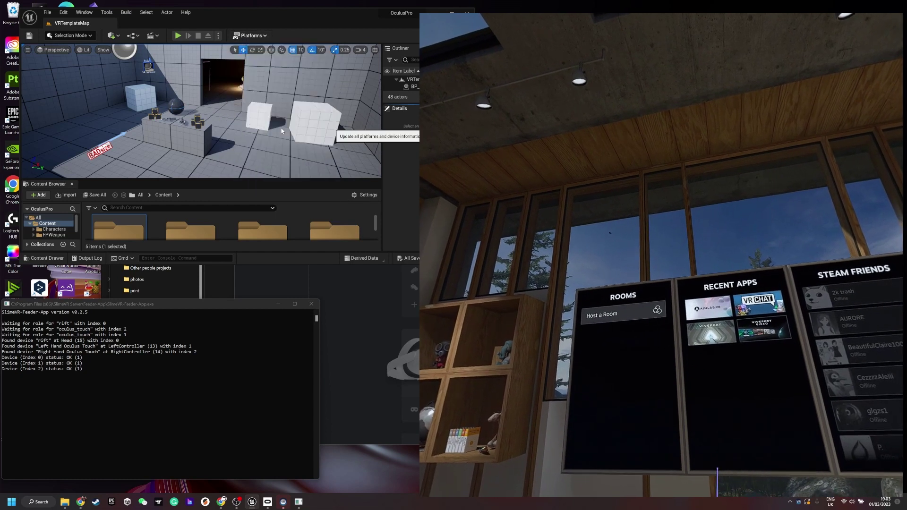
pyautogui.click(258, 38)
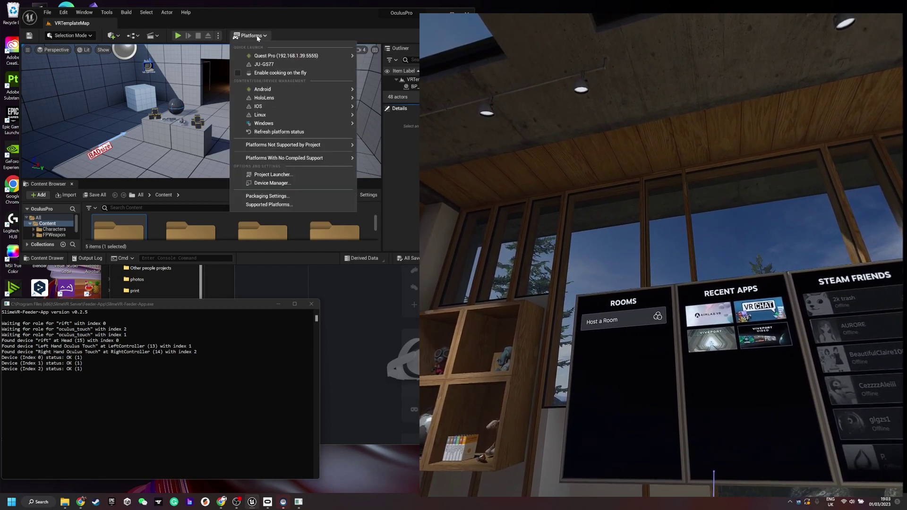
pyautogui.click(257, 37)
pyautogui.click(220, 35)
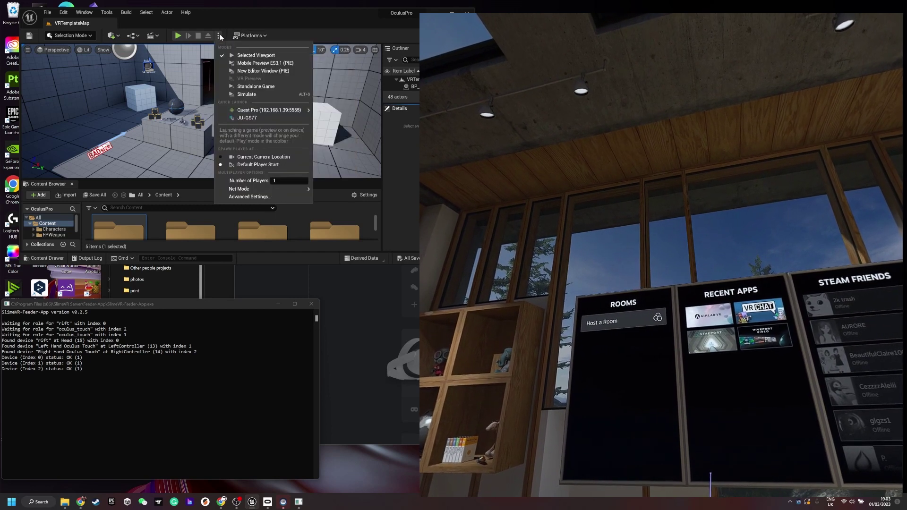
pyautogui.click(220, 36)
# - Close the Unreal editor and restart the OculusPro project through the Epic Games Launcher
pyautogui.click(46, 13)
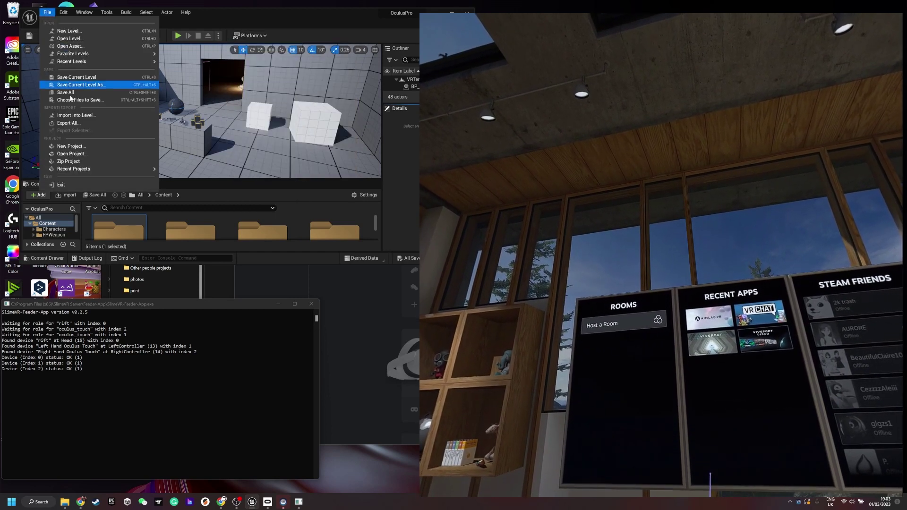
pyautogui.click(308, 37)
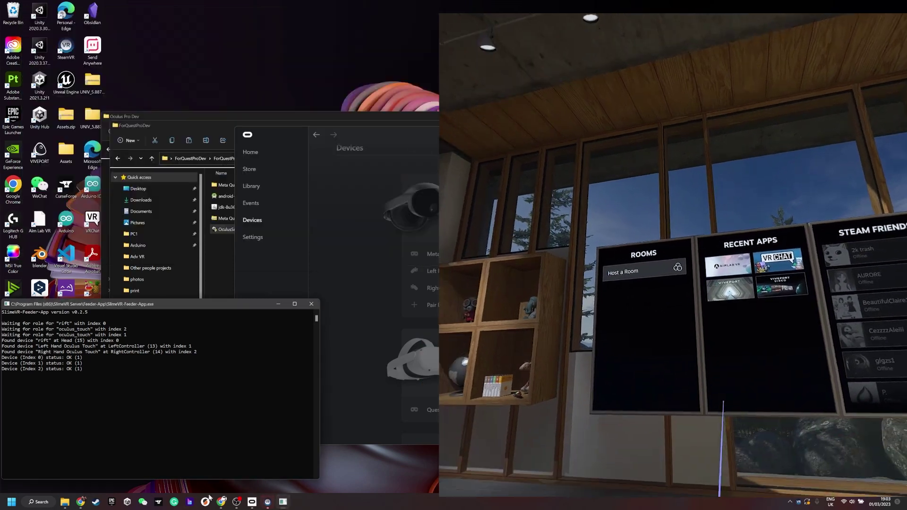
pyautogui.click(112, 501)
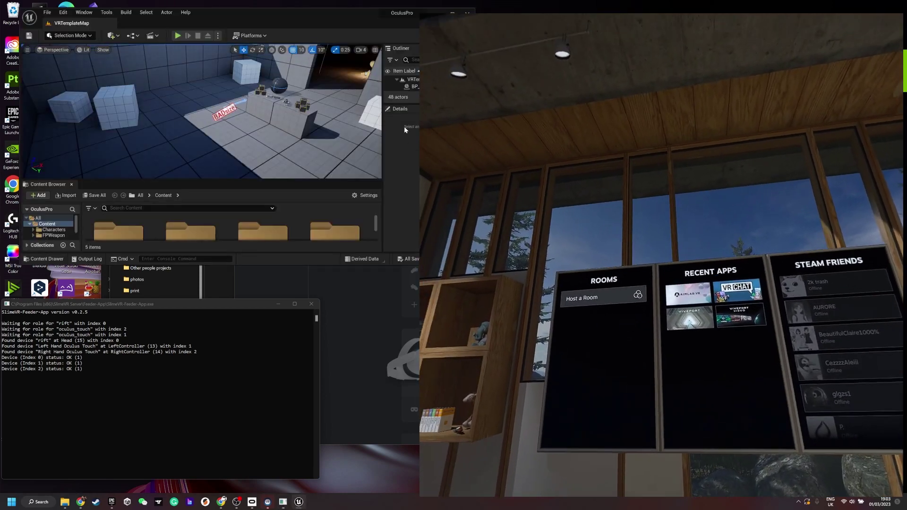
# - Play the VRTemplateMap level in VR Preview mode
pyautogui.click(218, 35)
pyautogui.click(249, 78)
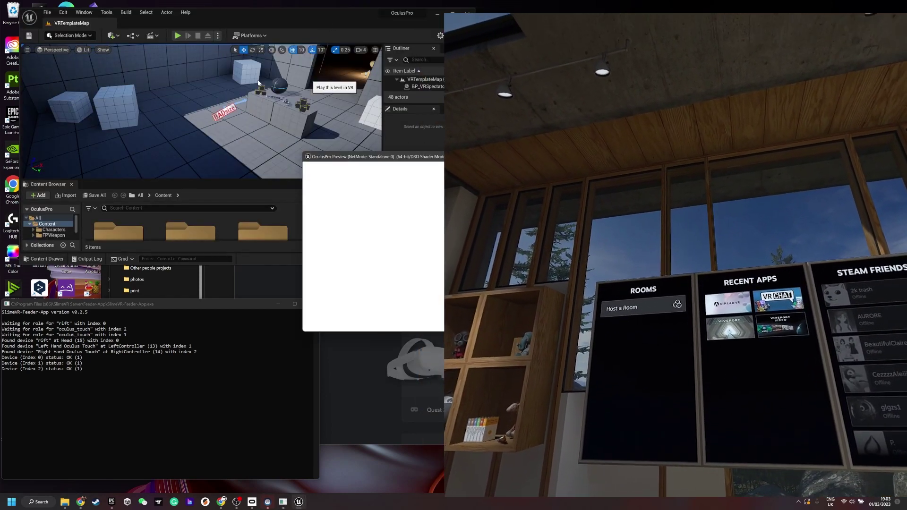